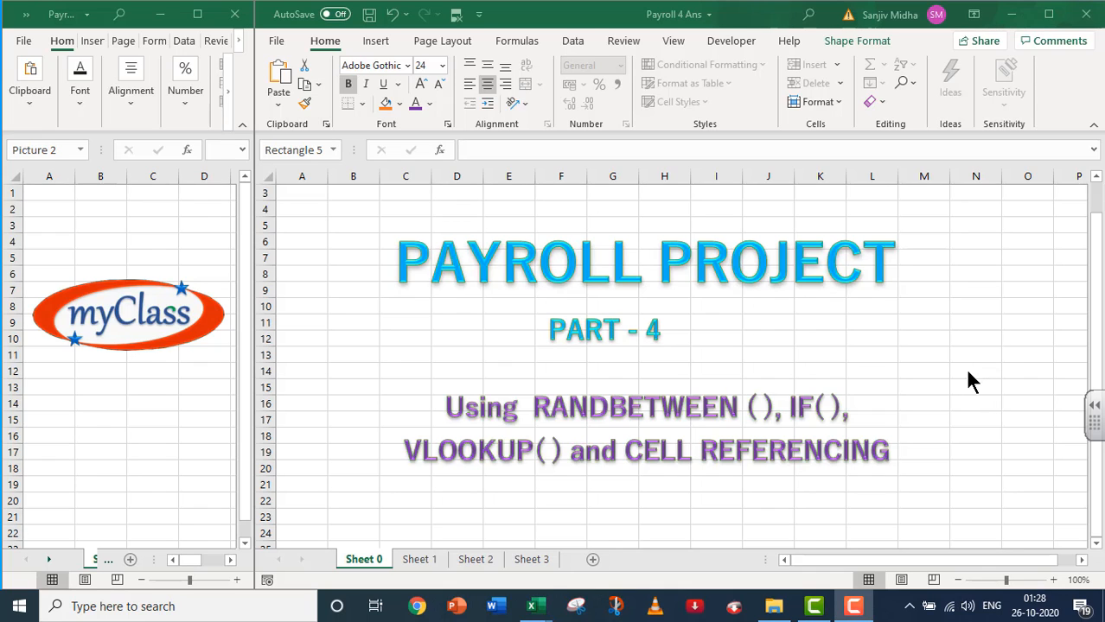
# Step: Show condition 1 in the payroll conditions workbook and open Sheet 2 of the Payroll 4 Ans workbook
pyautogui.click(108, 559)
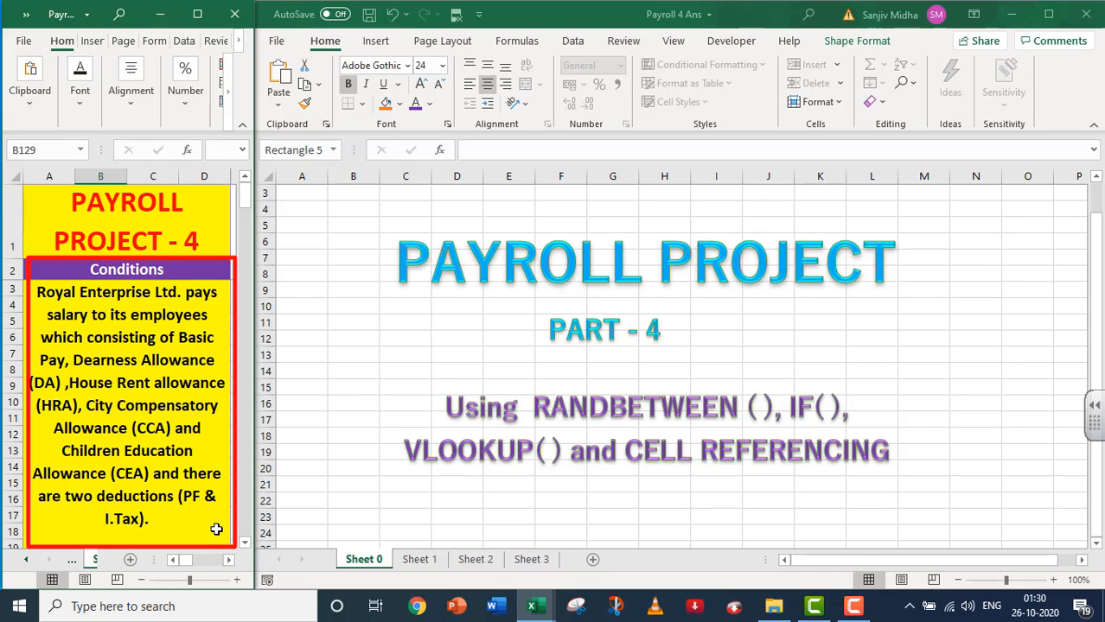
pyautogui.scroll(-6, 216, 530)
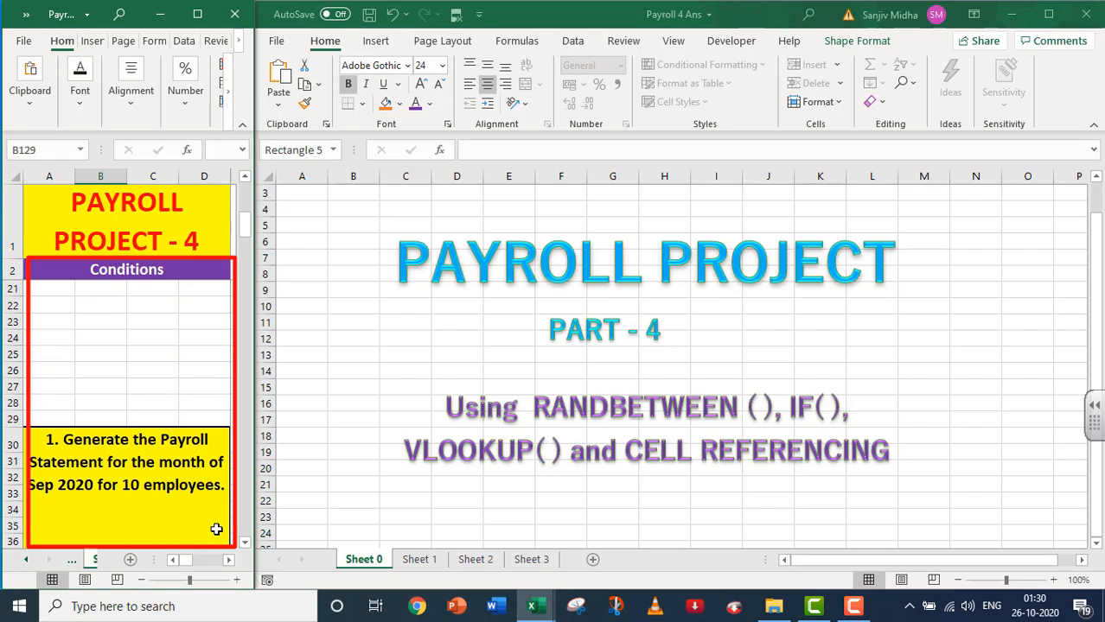
pyautogui.scroll(-1, 216, 530)
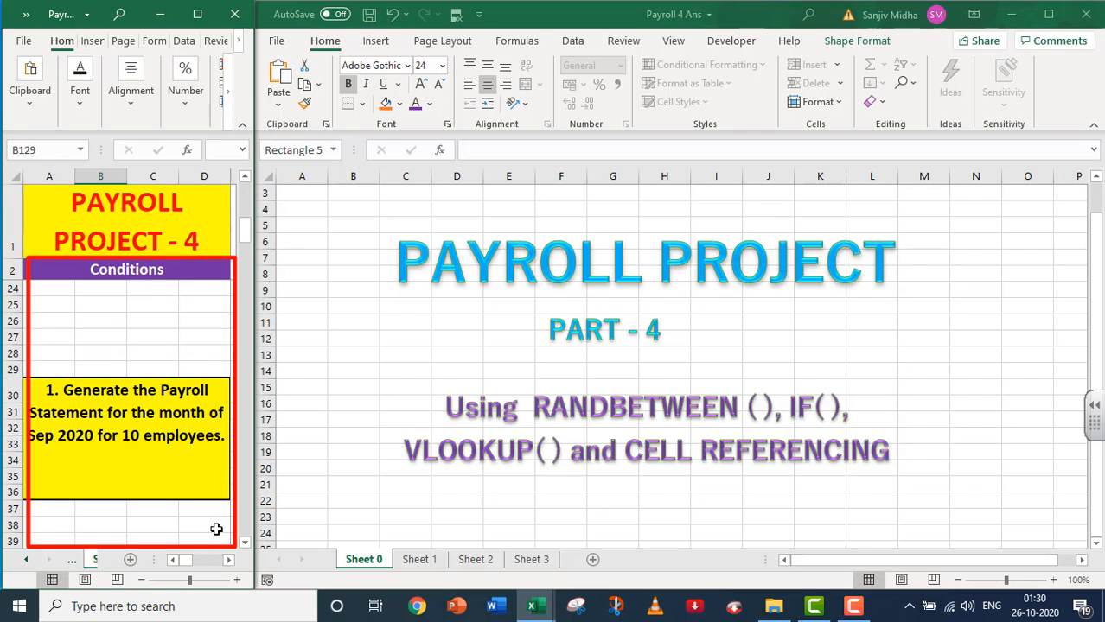
pyautogui.scroll(-1, 216, 530)
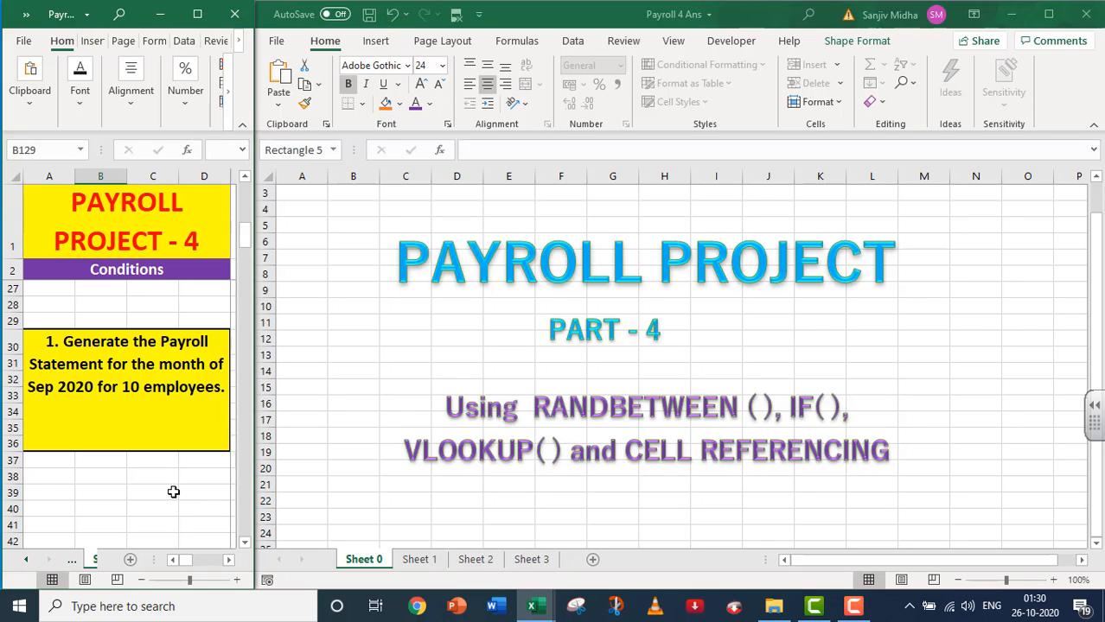
pyautogui.click(465, 561)
pyautogui.click(466, 560)
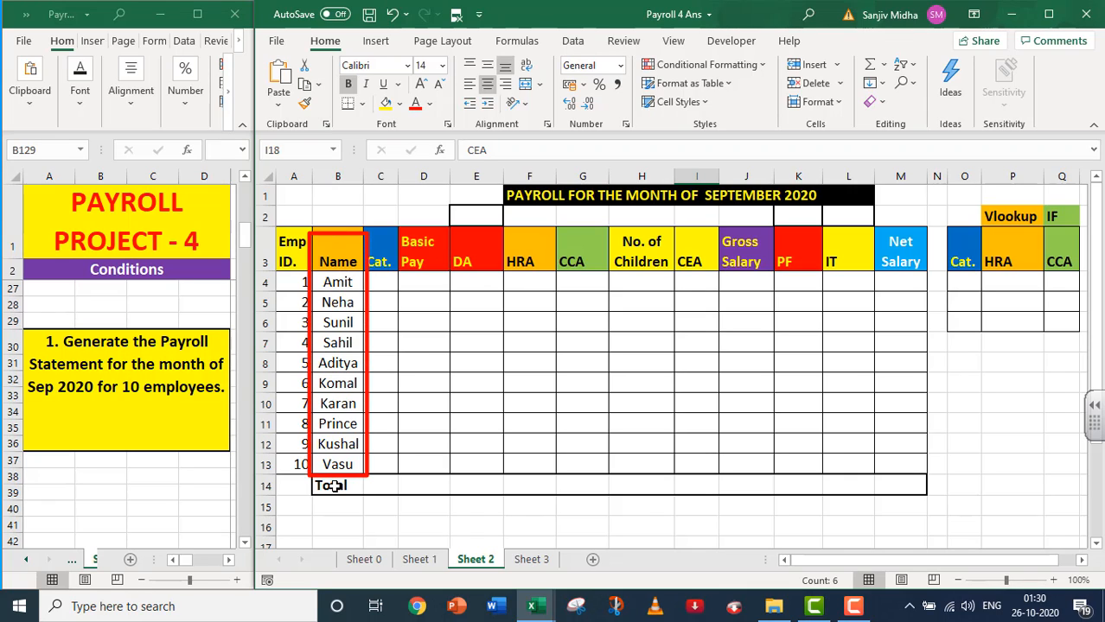
# Step: Show condition 2 in the conditions workbook and enter categories C, B, C, A and B for employees 1 to 5 in C4:C8
pyautogui.click(158, 499)
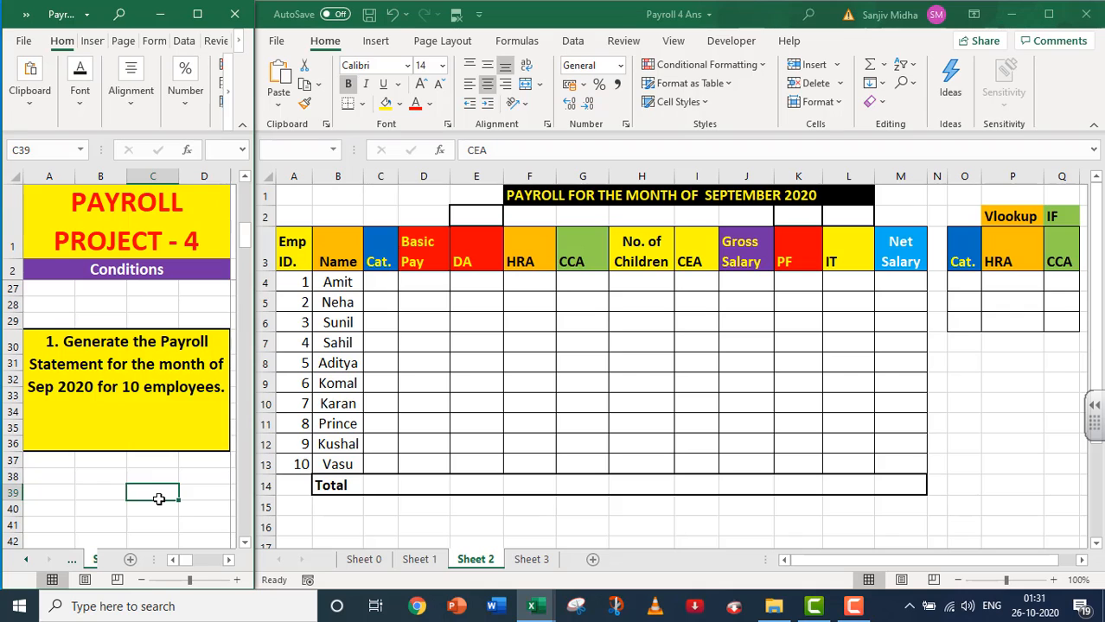
pyautogui.scroll(-6, 158, 499)
pyautogui.scroll(-1, 158, 502)
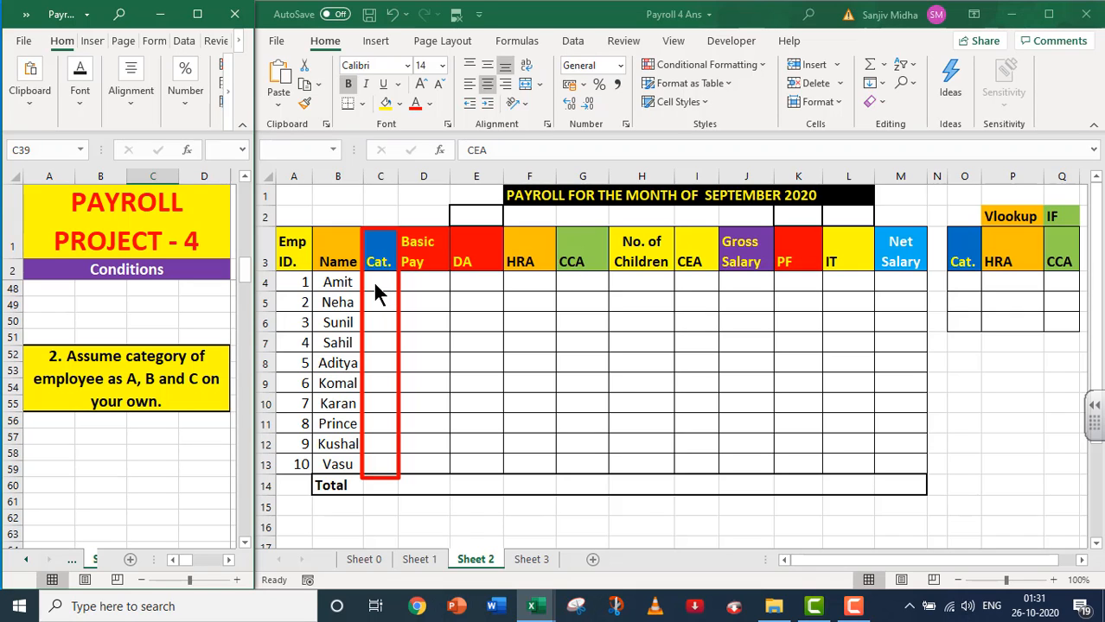
pyautogui.click(372, 280)
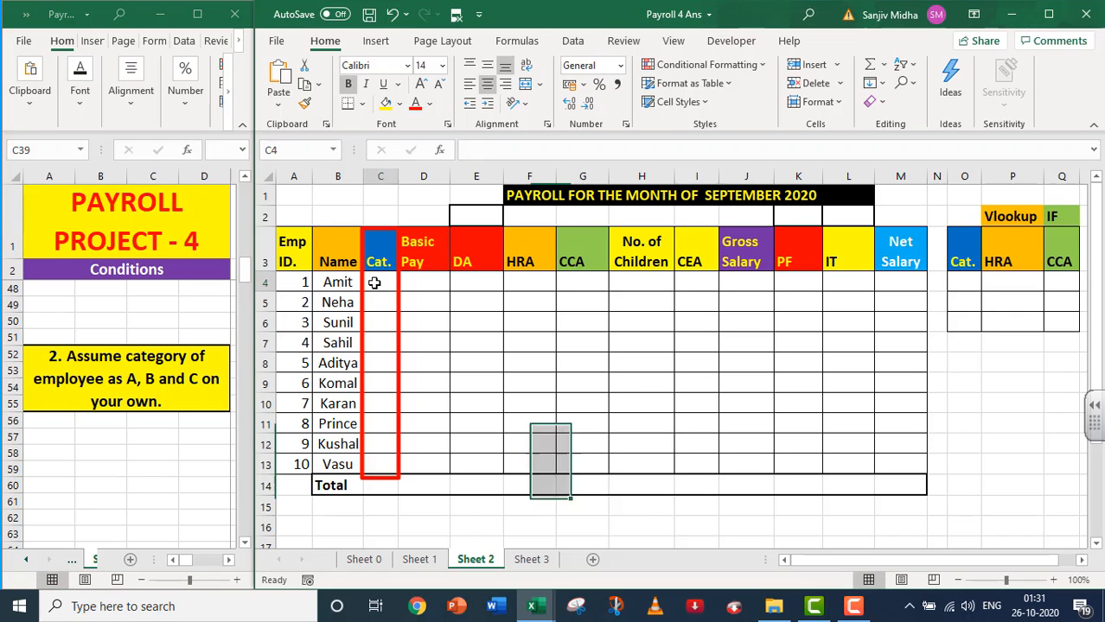
pyautogui.doubleClick(373, 281)
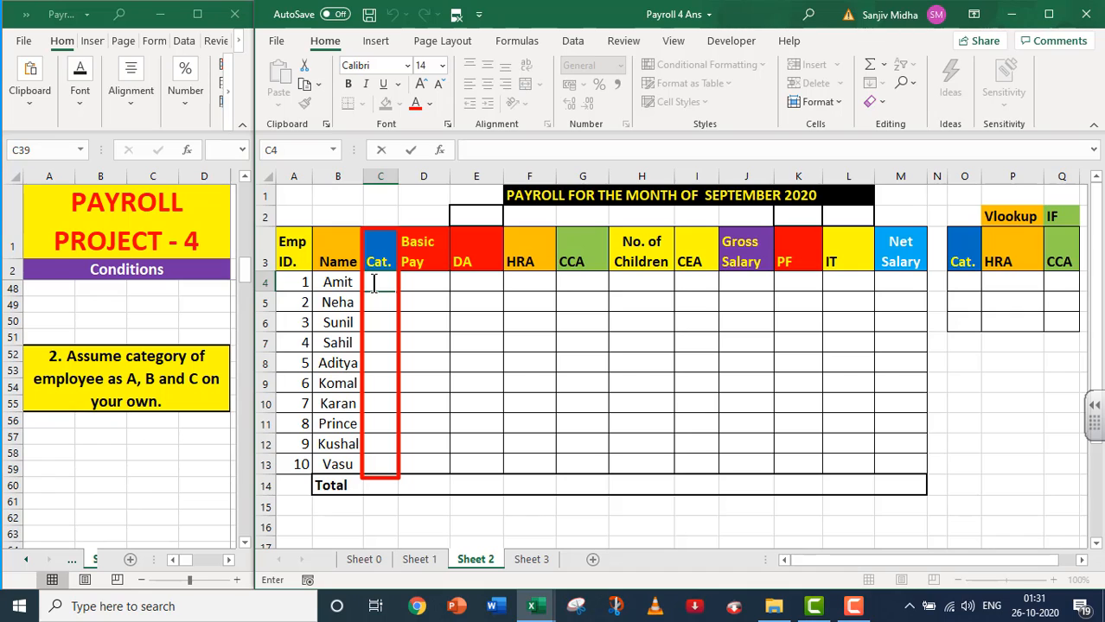
pyautogui.write('C')
pyautogui.press('Return')
pyautogui.write('B')
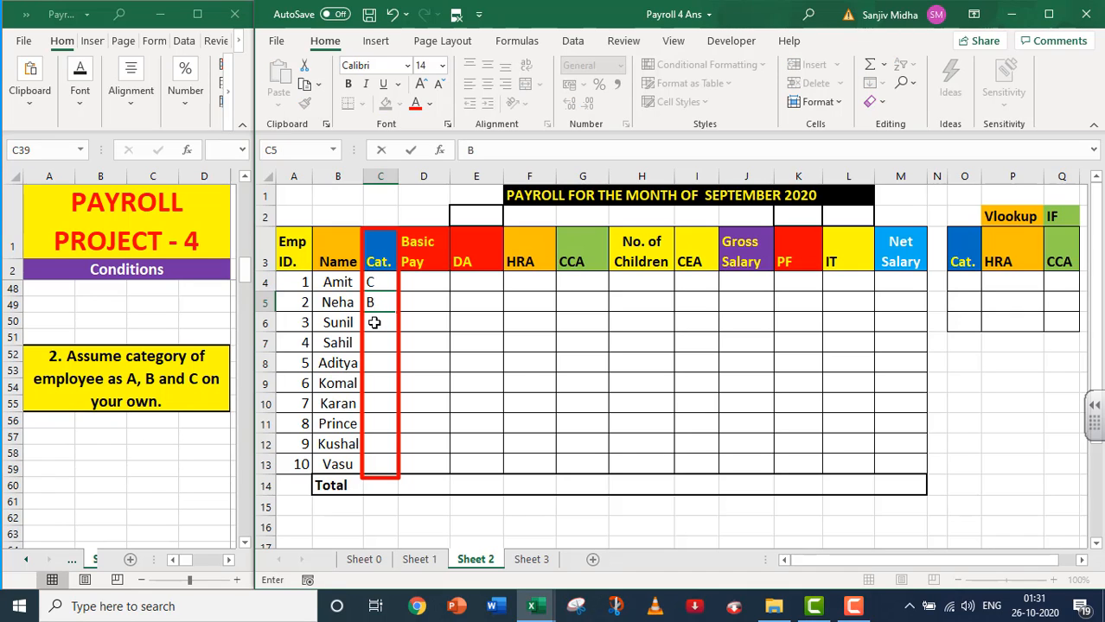
pyautogui.press('Return')
pyautogui.write('C')
pyautogui.press('Return')
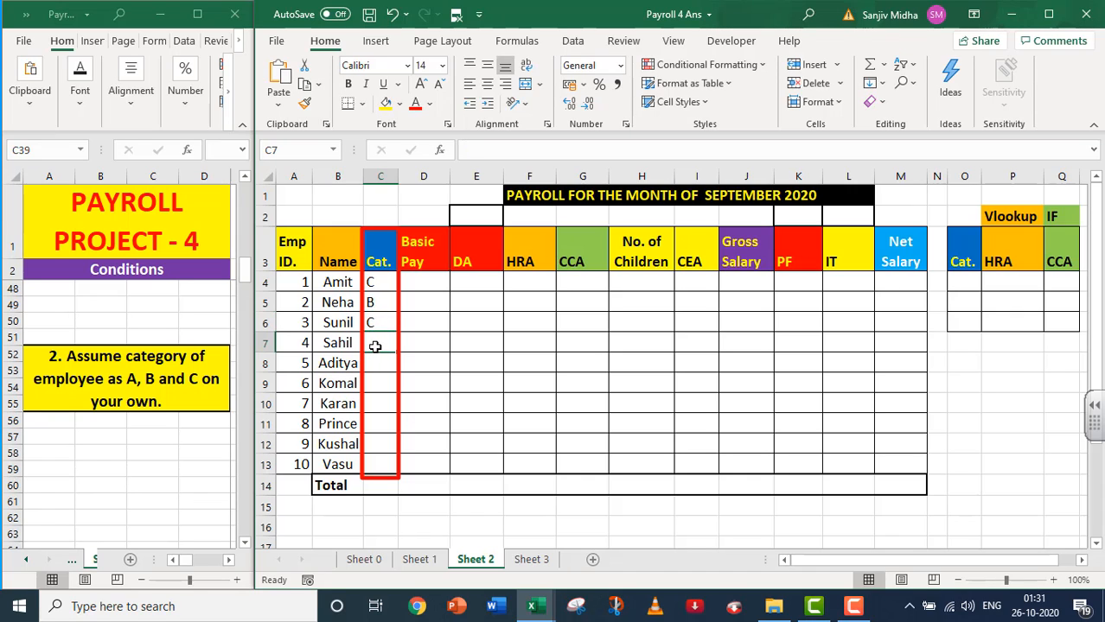
pyautogui.write('A')
pyautogui.press('Return')
pyautogui.write('B')
pyautogui.press('Return')
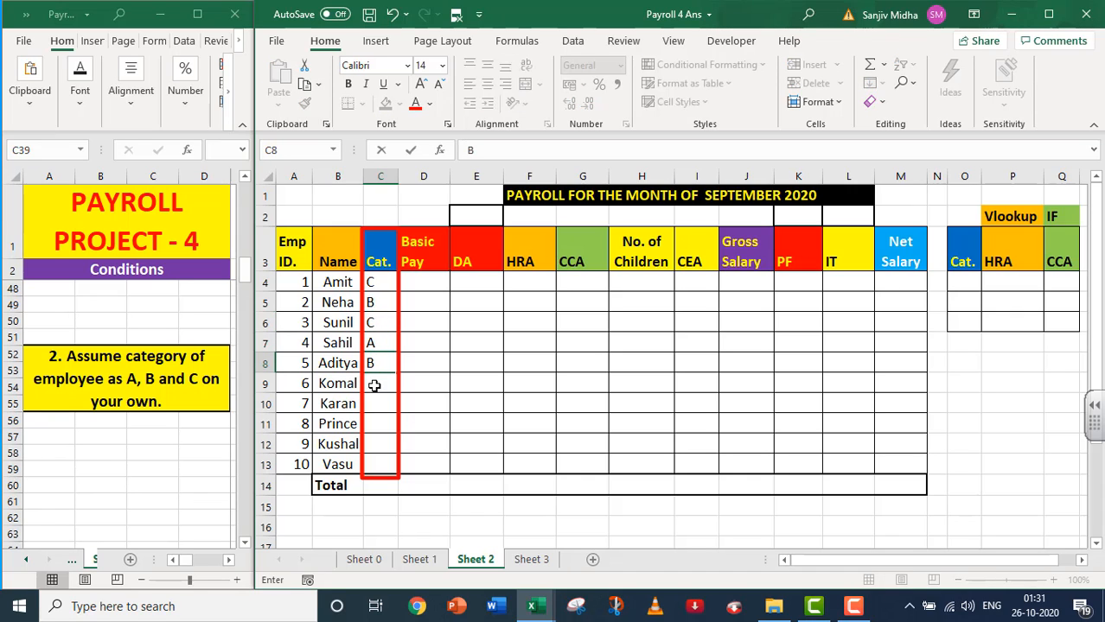
# Step: Enter categories C, A, B, A and B for employees 6 to 10 in C9:C13
pyautogui.write('C')
pyautogui.press('Return')
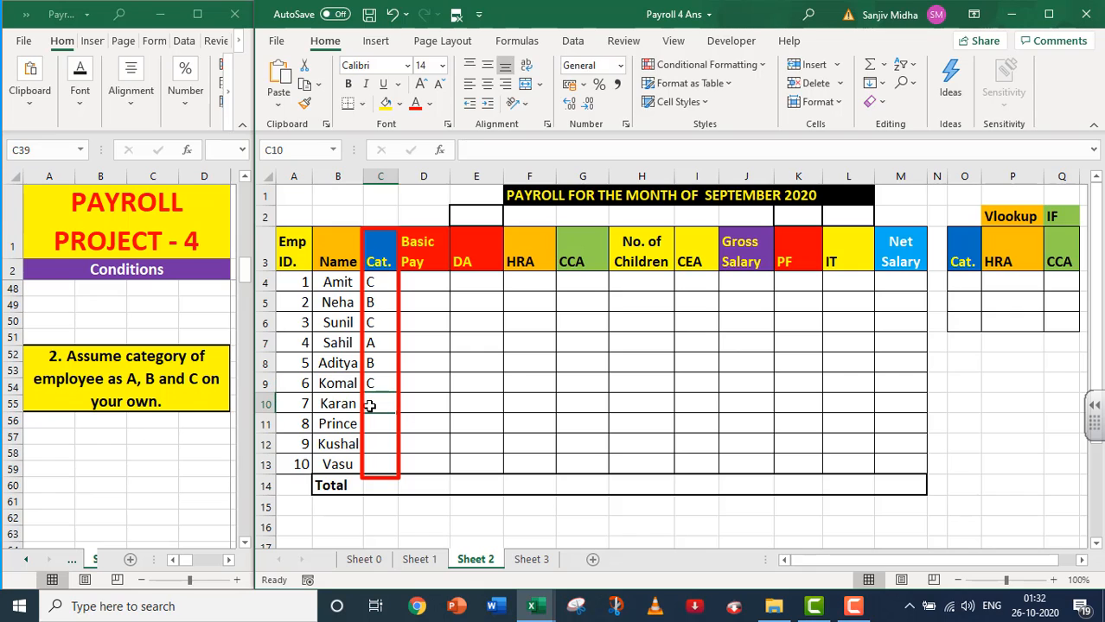
pyautogui.write('A')
pyautogui.press('Return')
pyautogui.write('B')
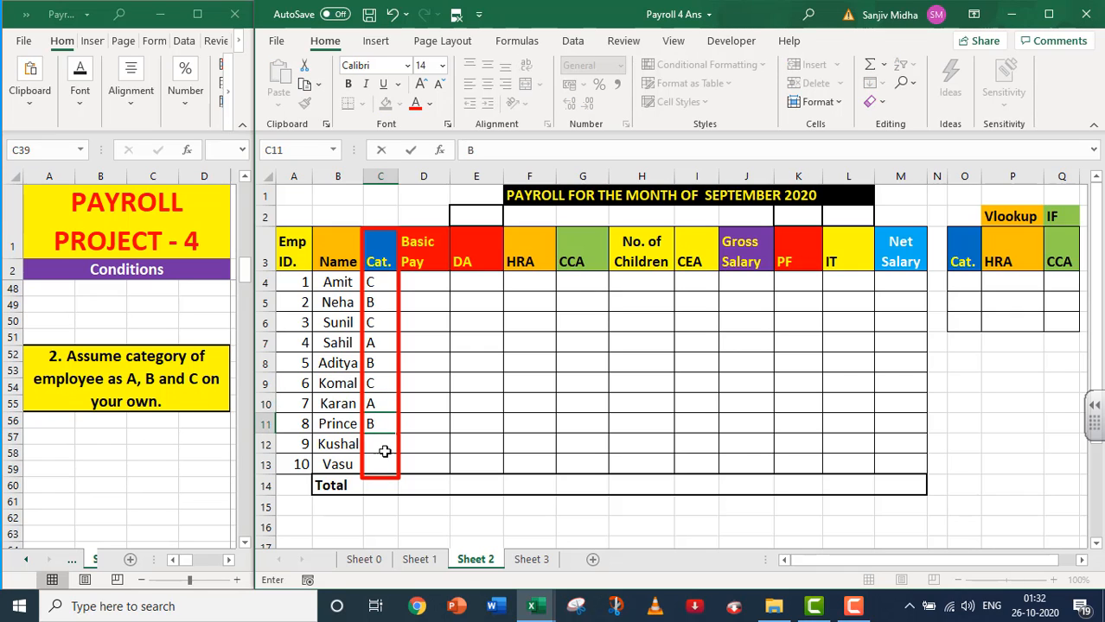
pyautogui.press('Return')
pyautogui.write('A')
pyautogui.press('Return')
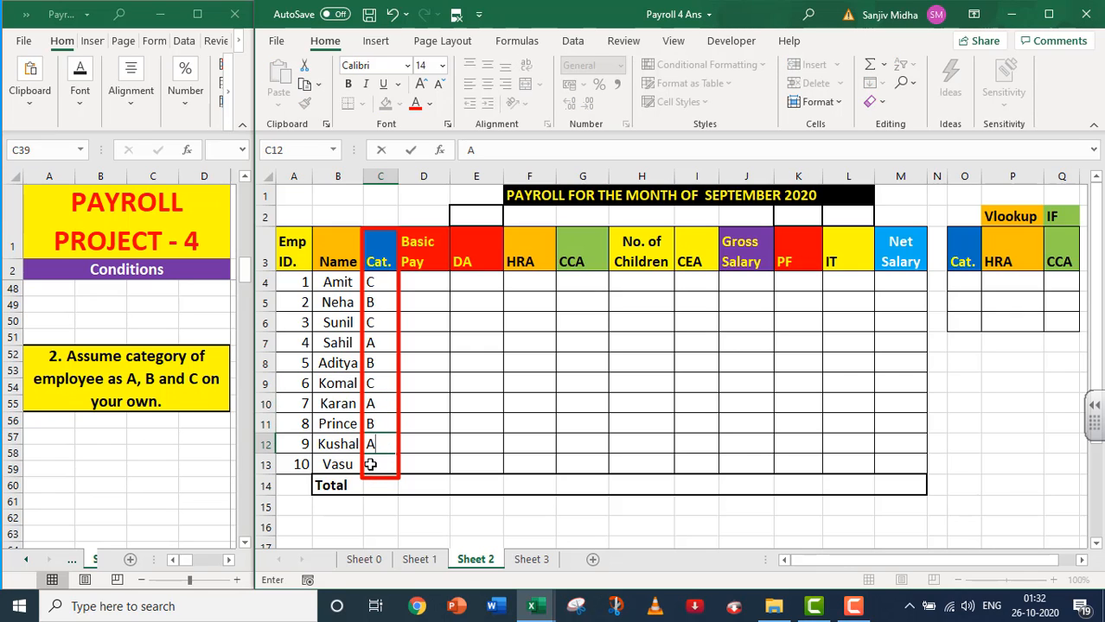
pyautogui.write('B')
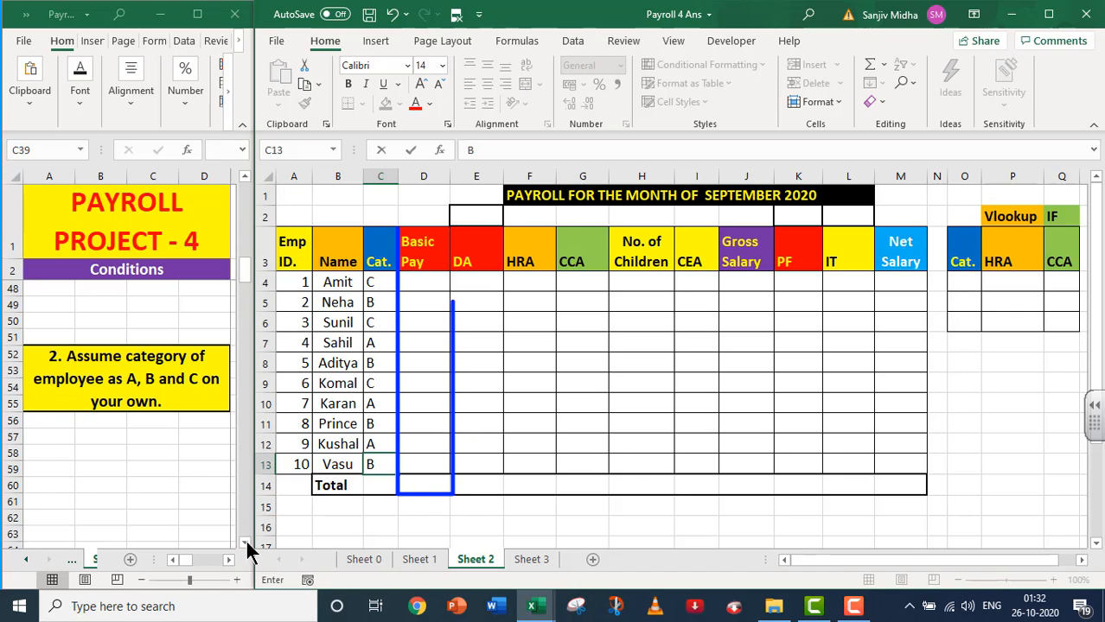
# Step: Show condition 3 in the conditions workbook and enter =RANDBETWEEN(30000,50000) as the first Basic Pay in D4
pyautogui.scroll(-7, 246, 547)
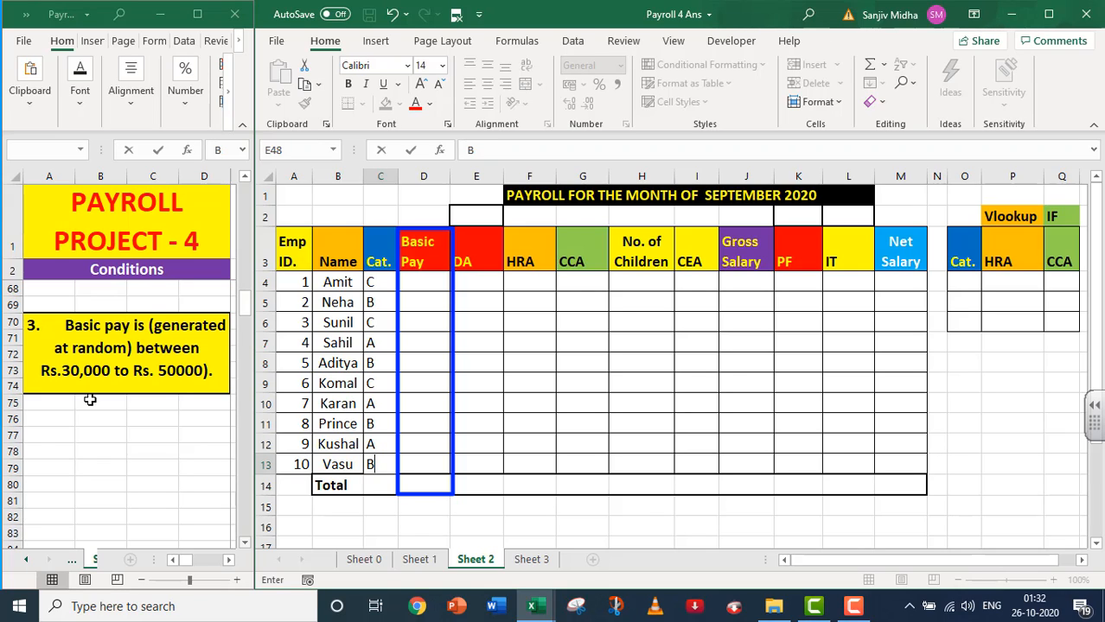
pyautogui.click(413, 276)
pyautogui.write('=R')
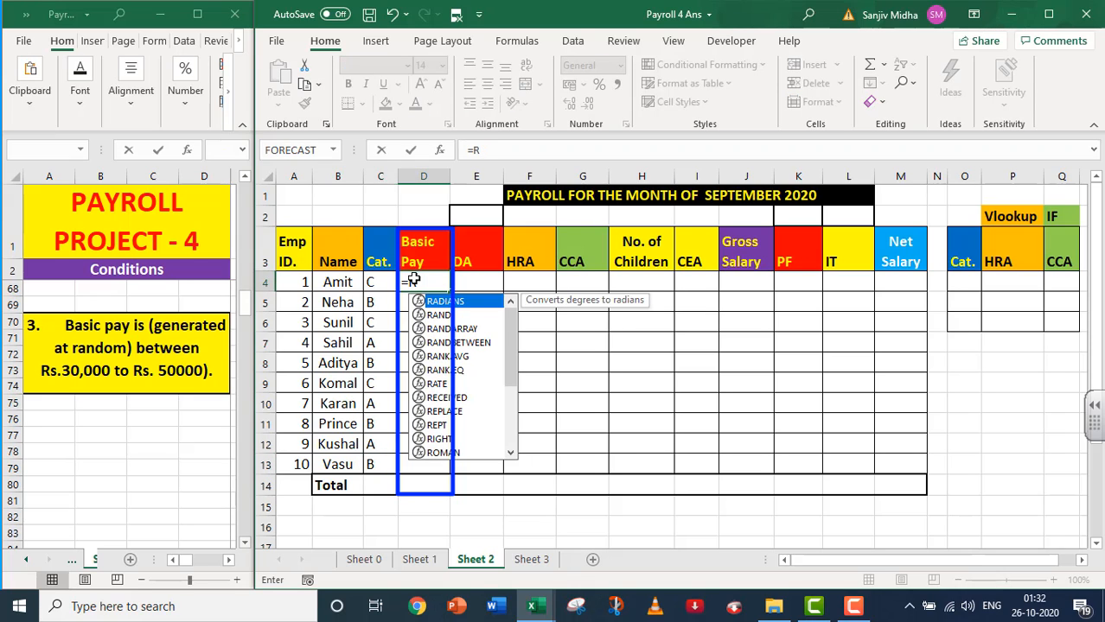
pyautogui.write('AND')
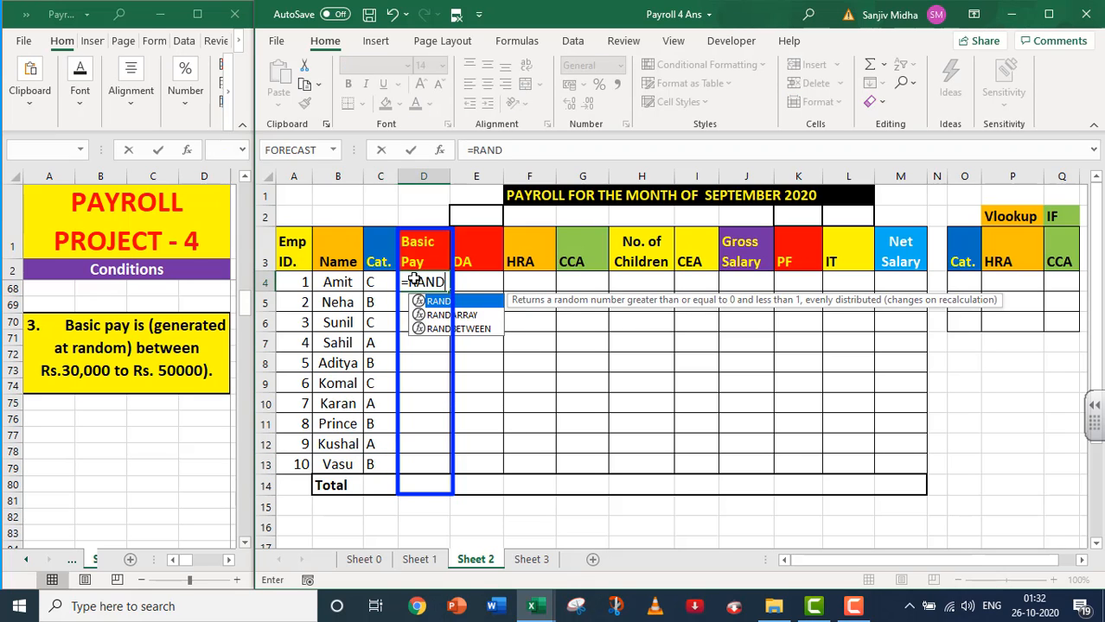
pyautogui.doubleClick(433, 328)
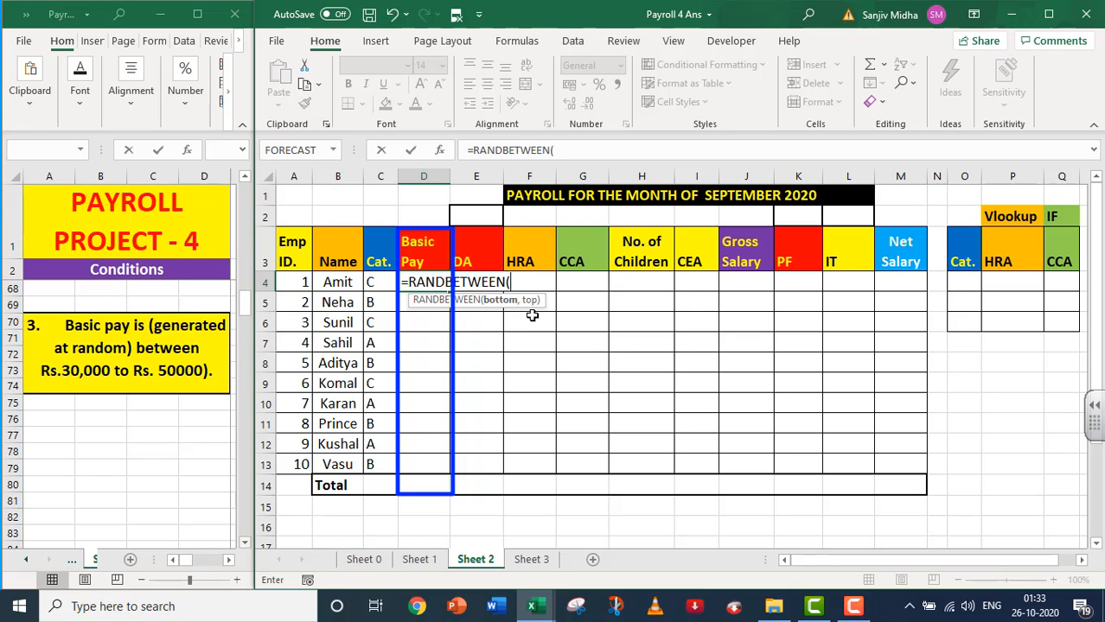
pyautogui.write('30000,')
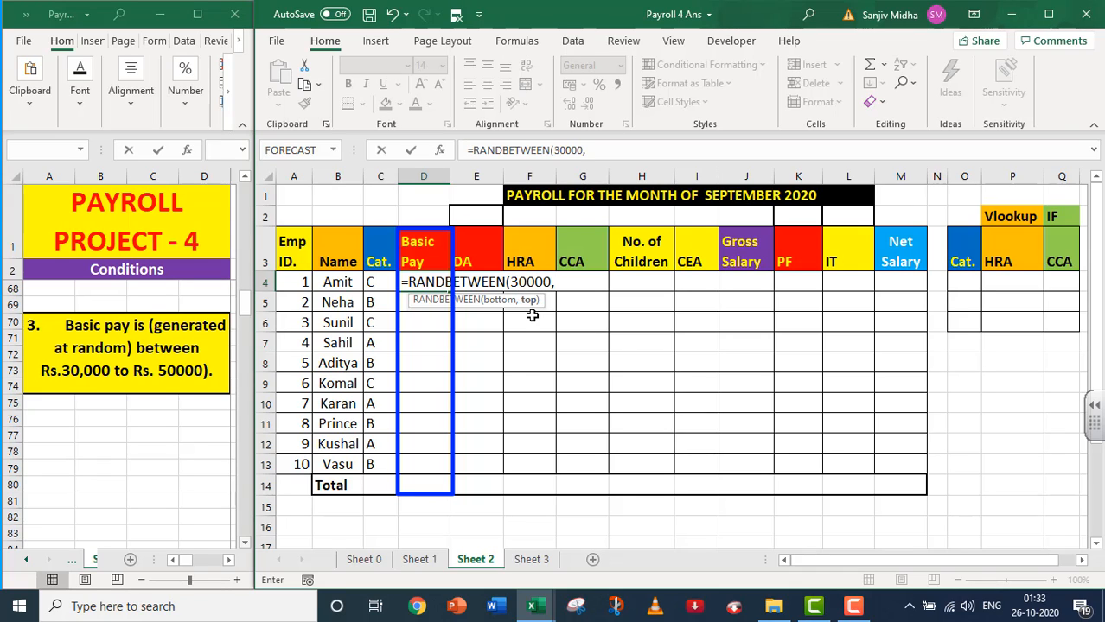
pyautogui.write('50000)')
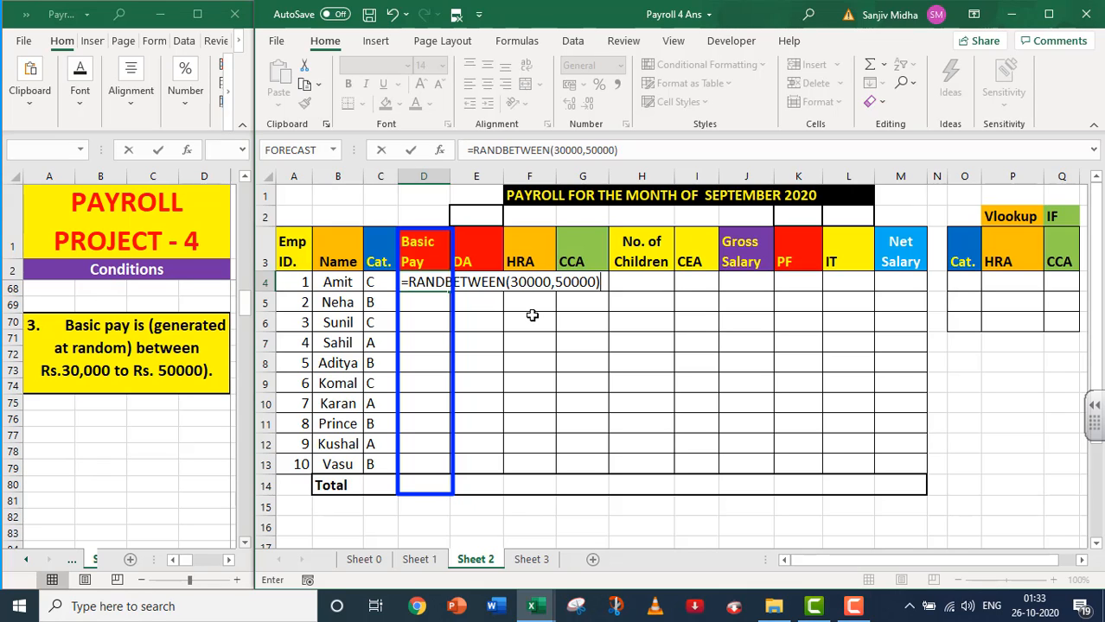
pyautogui.press('Return')
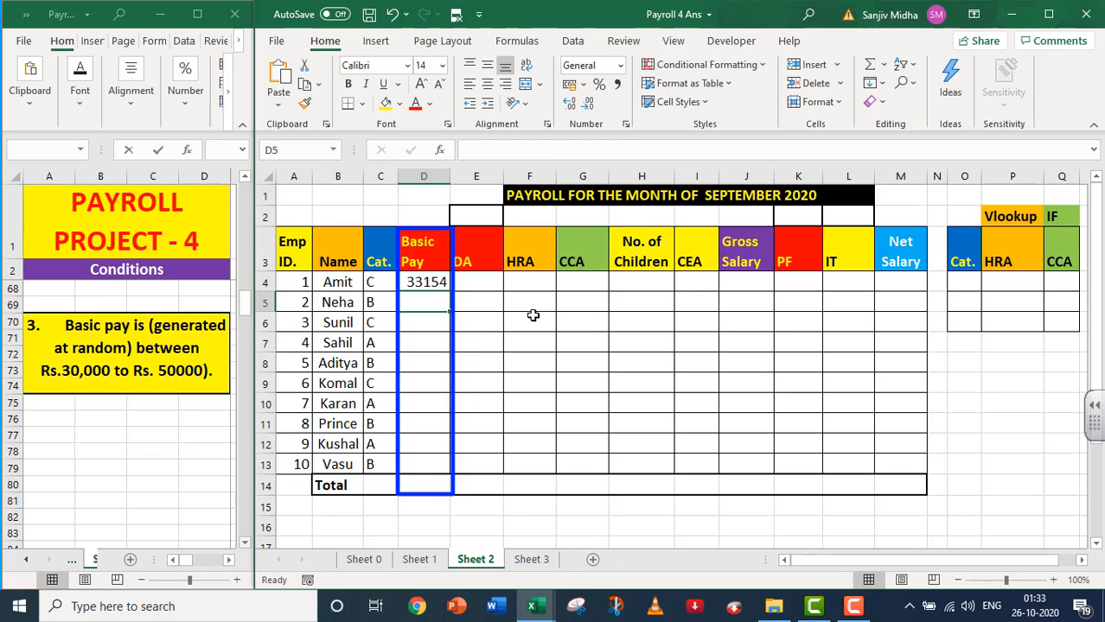
# Step: Fill the Basic Pay formula from D4 down to D13 and re-enter the formula in D8 to regenerate the random amounts
pyautogui.click(432, 282)
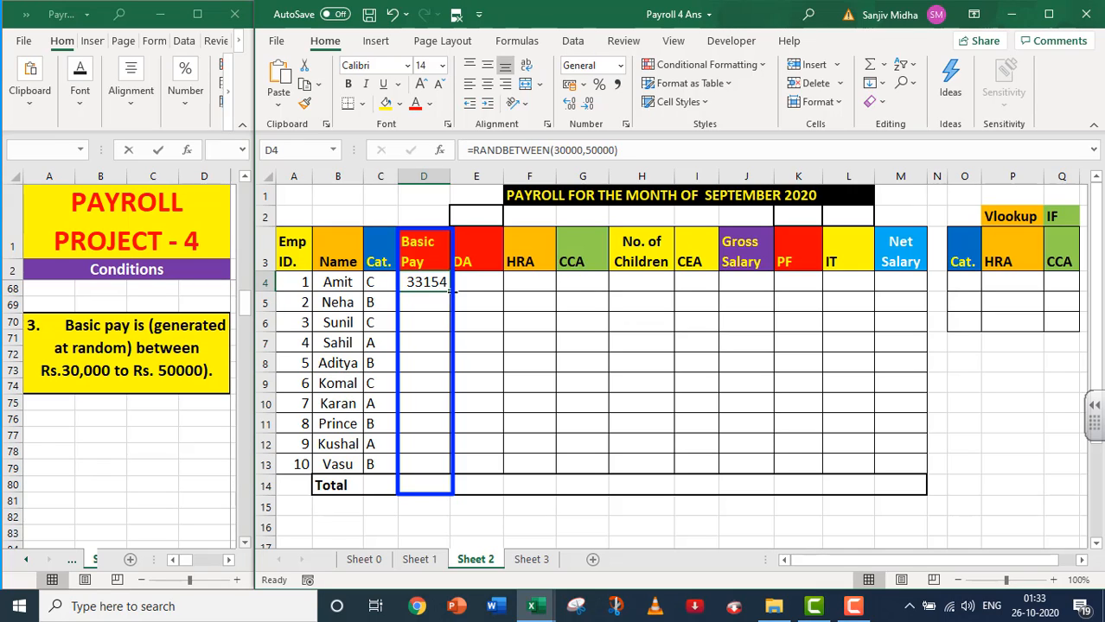
pyautogui.moveTo(450, 291); pyautogui.dragTo(430, 474)
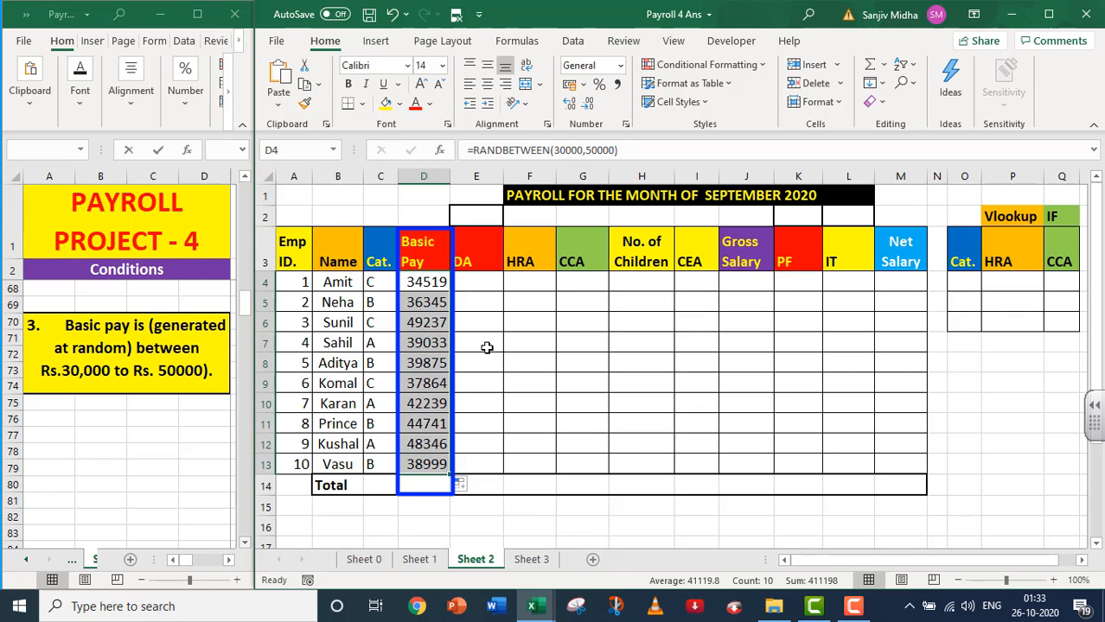
pyautogui.doubleClick(411, 363)
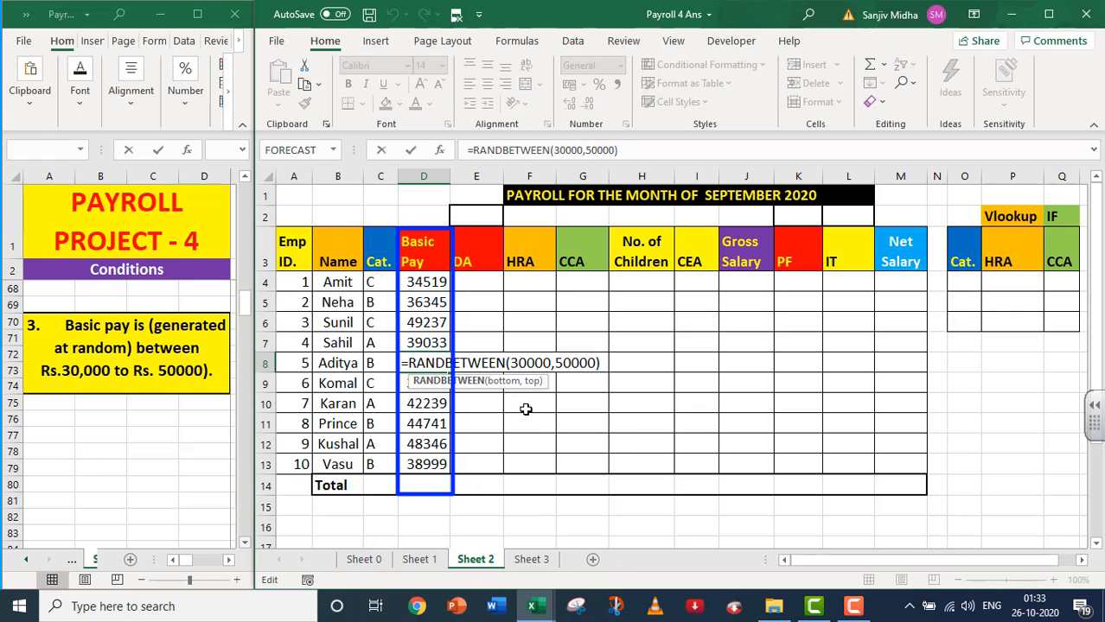
pyautogui.press('Return')
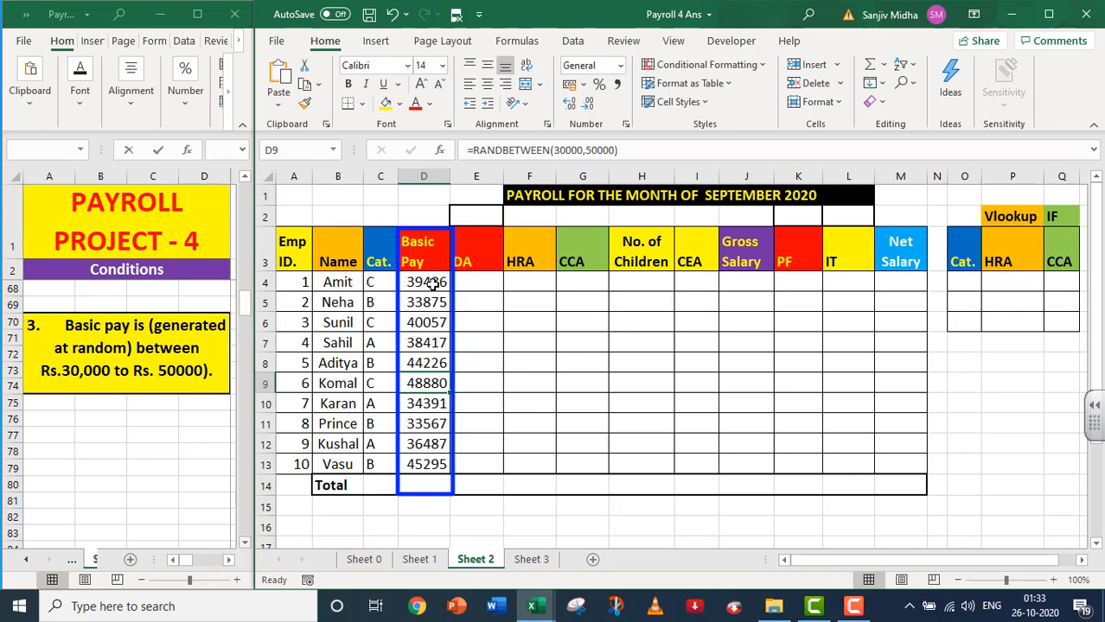
# Step: Replace the random formulas in D4:D13 with fixed numbers by copying the range and pasting it over itself as Values
pyautogui.moveTo(430, 282); pyautogui.dragTo(426, 464)
pyautogui.hotkey('ctrl', 'c')
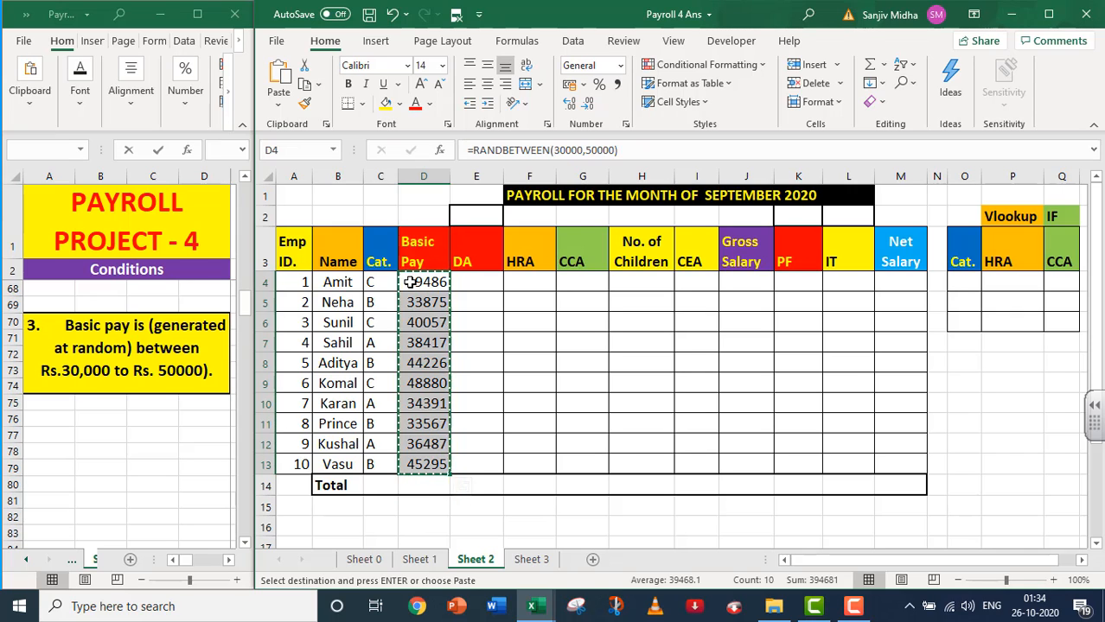
pyautogui.rightClick(410, 282)
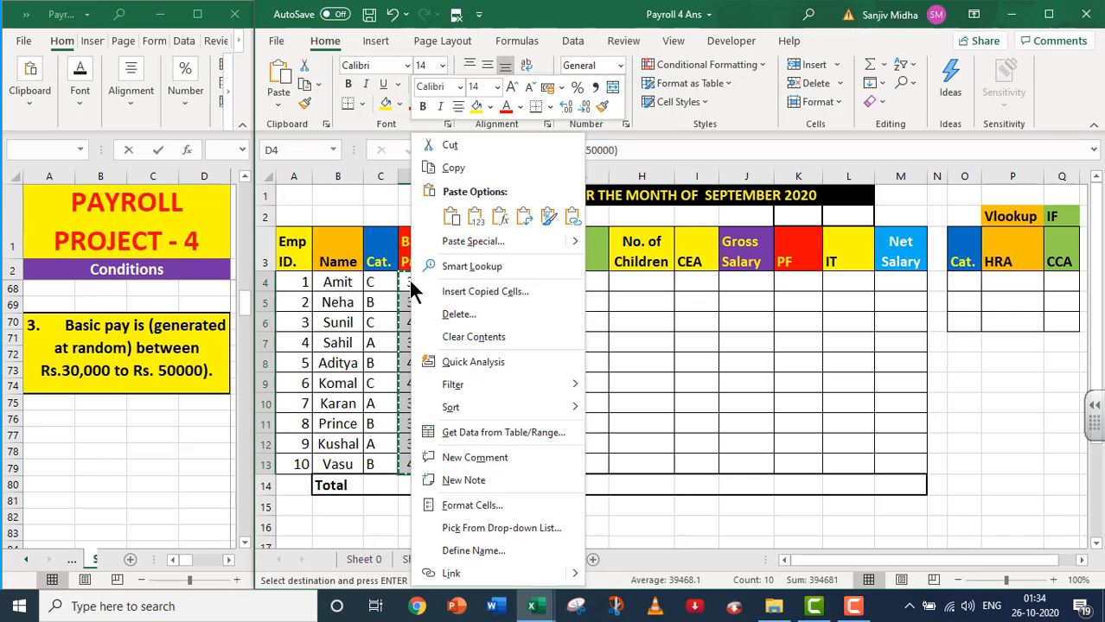
pyautogui.click(465, 243)
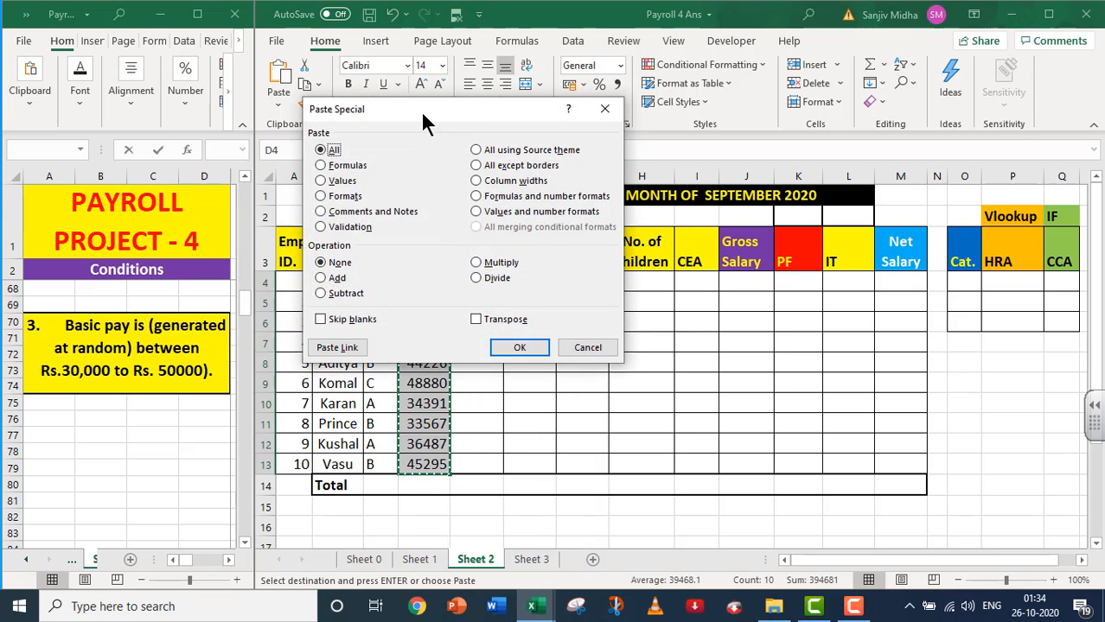
pyautogui.moveTo(420, 111); pyautogui.dragTo(417, 209)
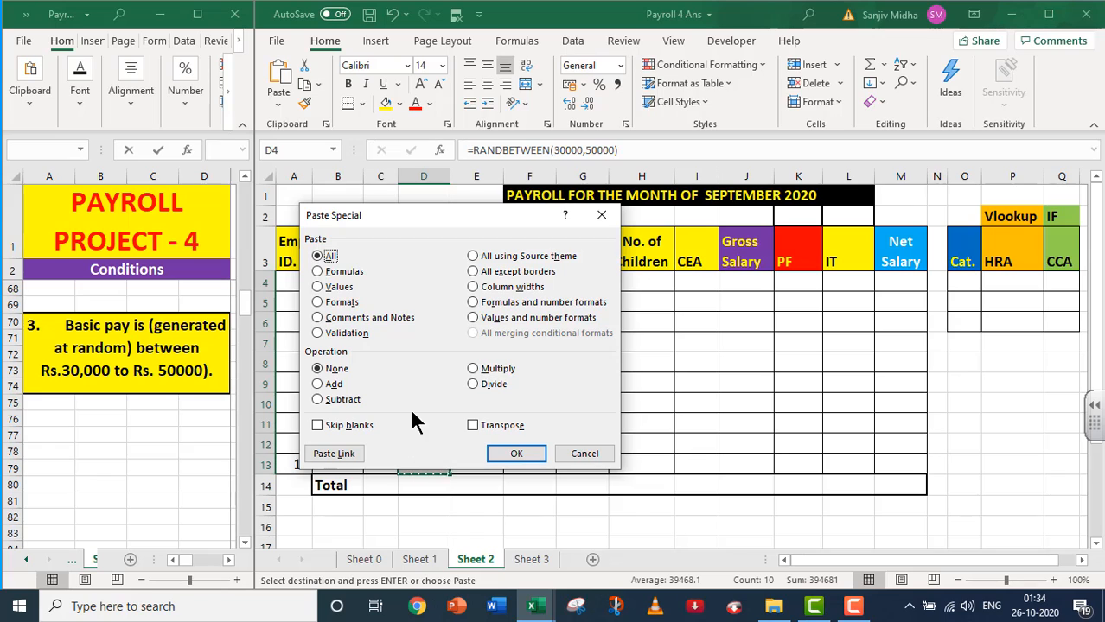
pyautogui.click(316, 286)
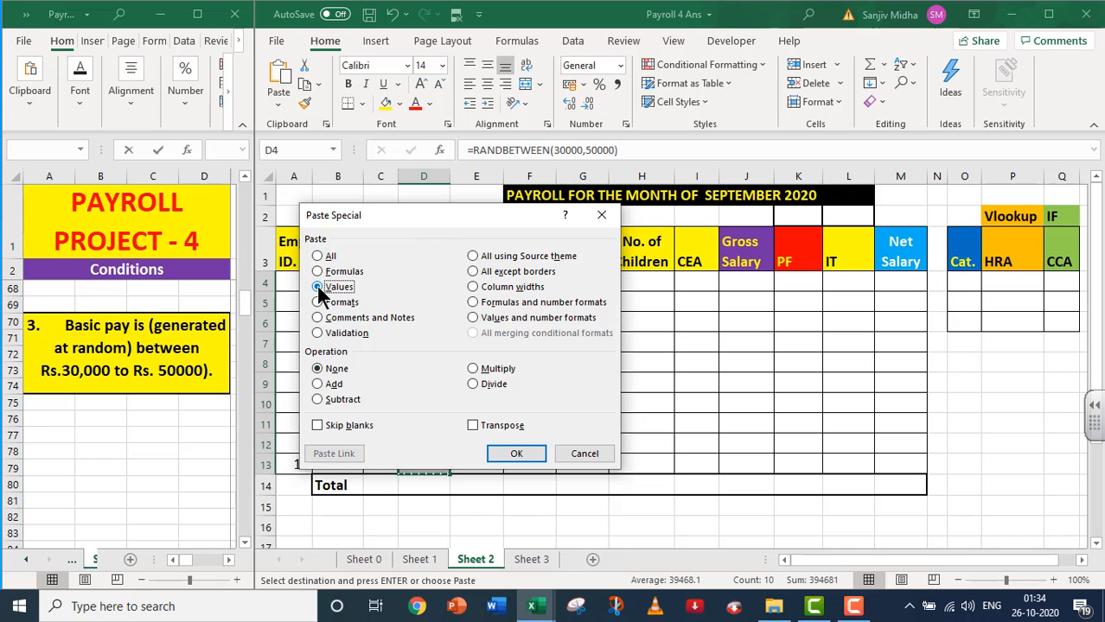
pyautogui.click(512, 454)
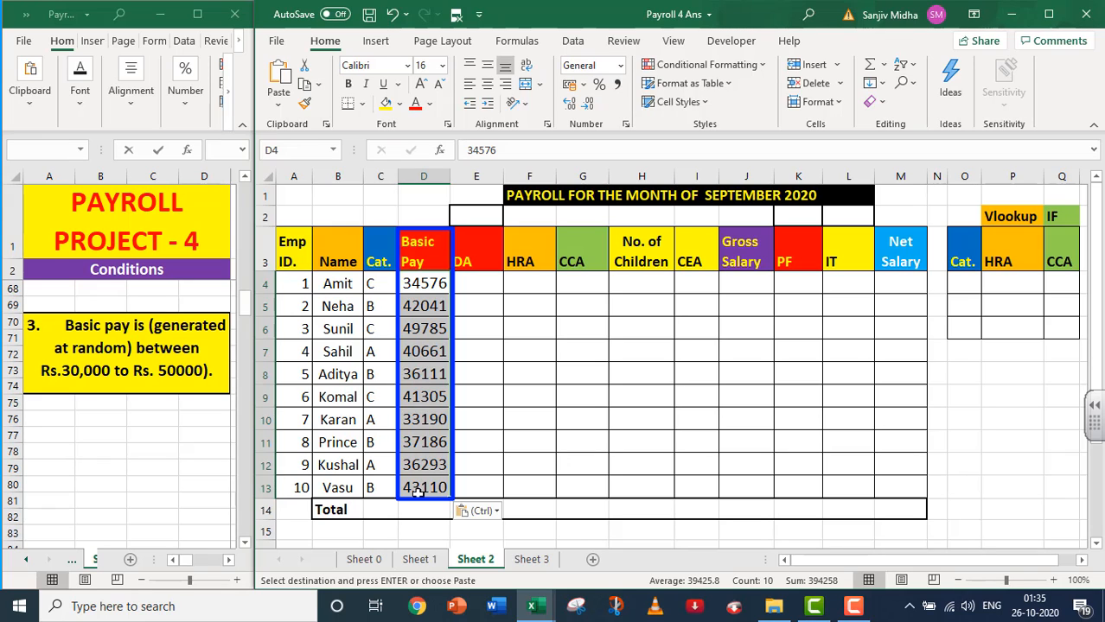
# Step: Examine whether Basic Pay cell D6 holds a formula or a fixed number, and go to the column's last entry
pyautogui.doubleClick(423, 329)
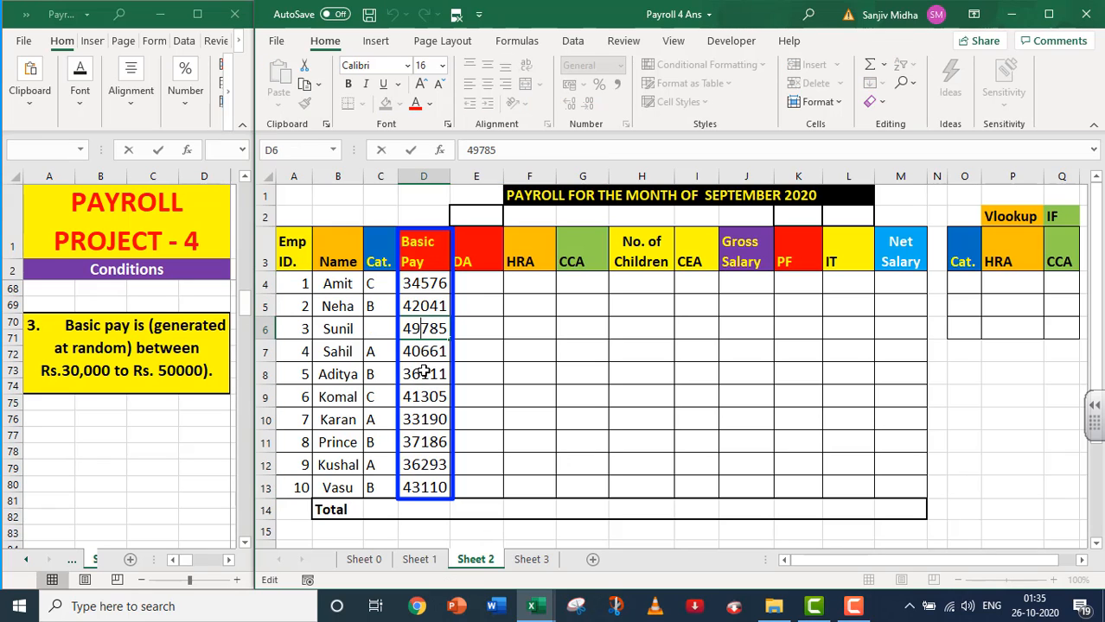
pyautogui.press('Return')
pyautogui.hotkey('ctrl', 'Down')
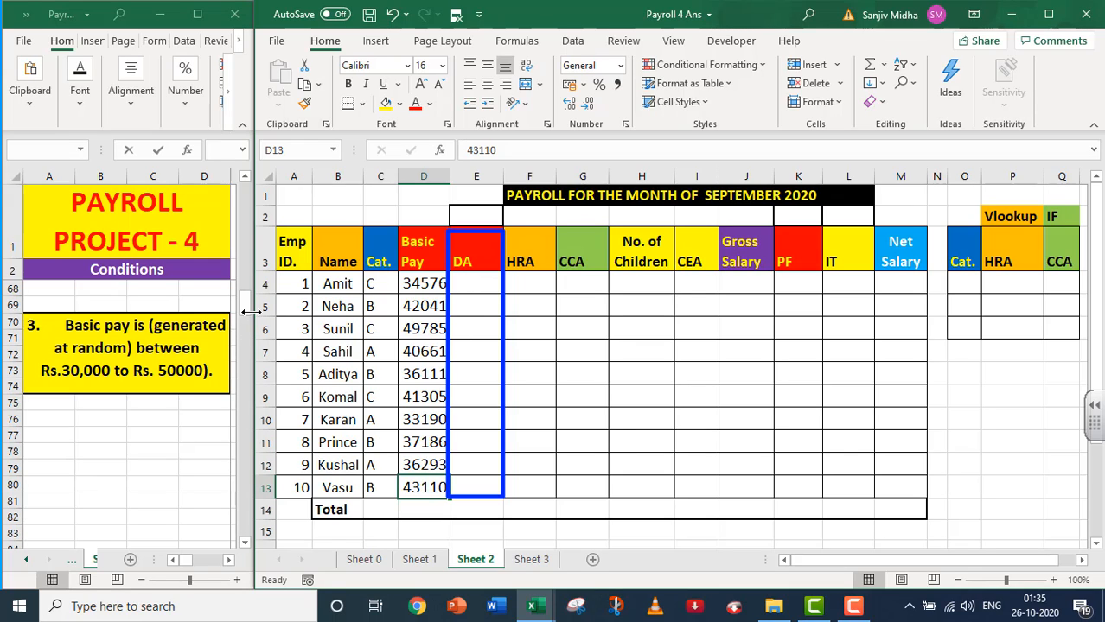
# Step: Show condition 4(a) in the conditions workbook and enter 23% as the DA rate in E2
pyautogui.moveTo(241, 303); pyautogui.dragTo(240, 366)
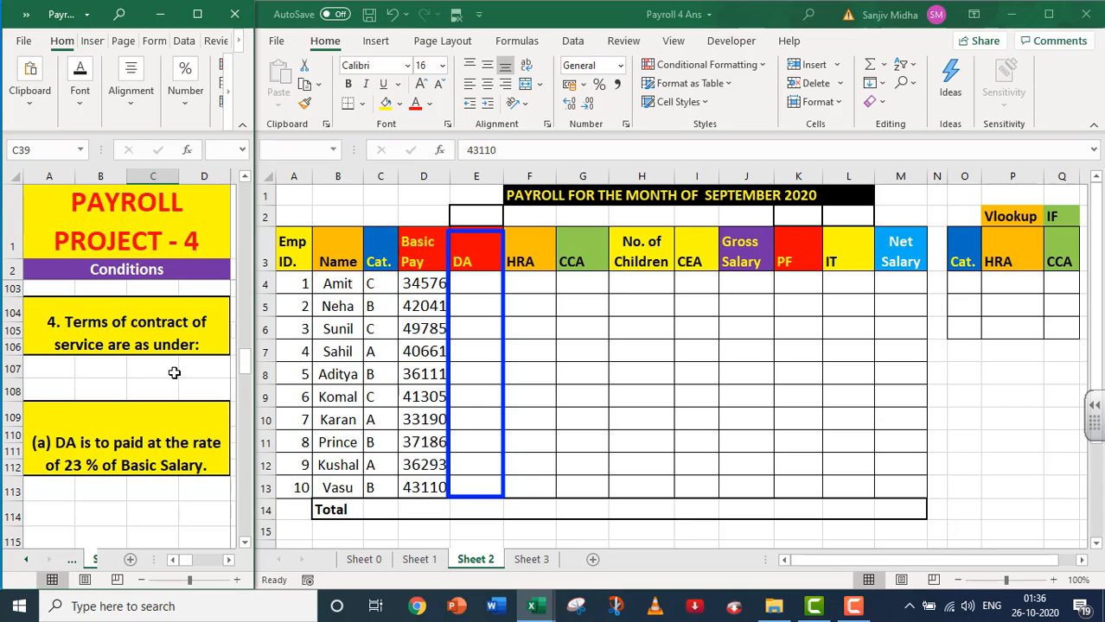
pyautogui.scroll(-1, 174, 373)
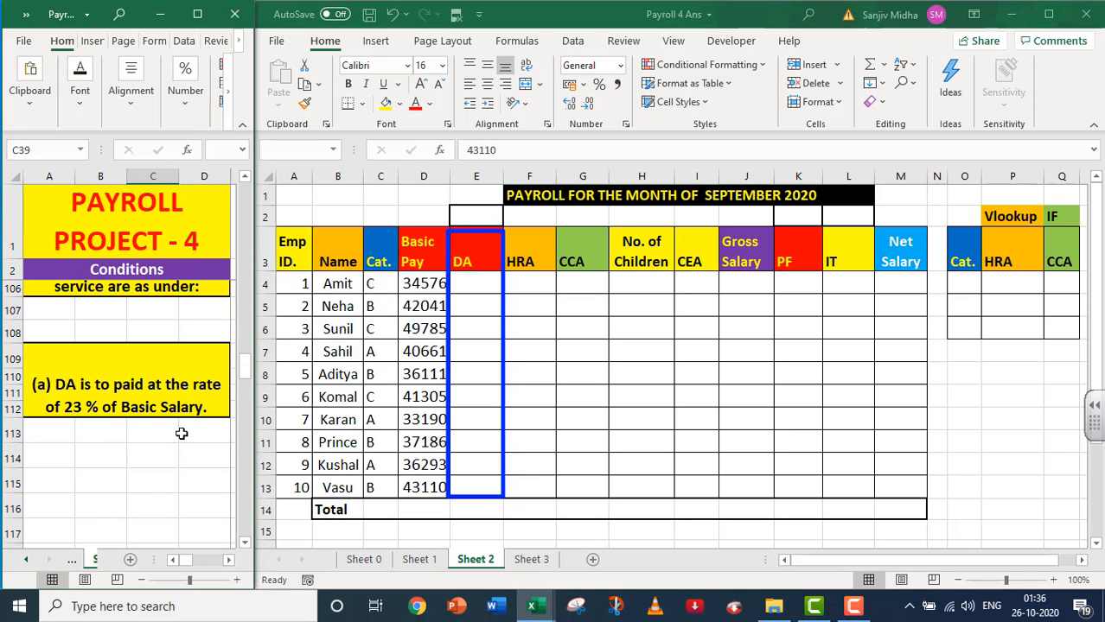
pyautogui.click(476, 217)
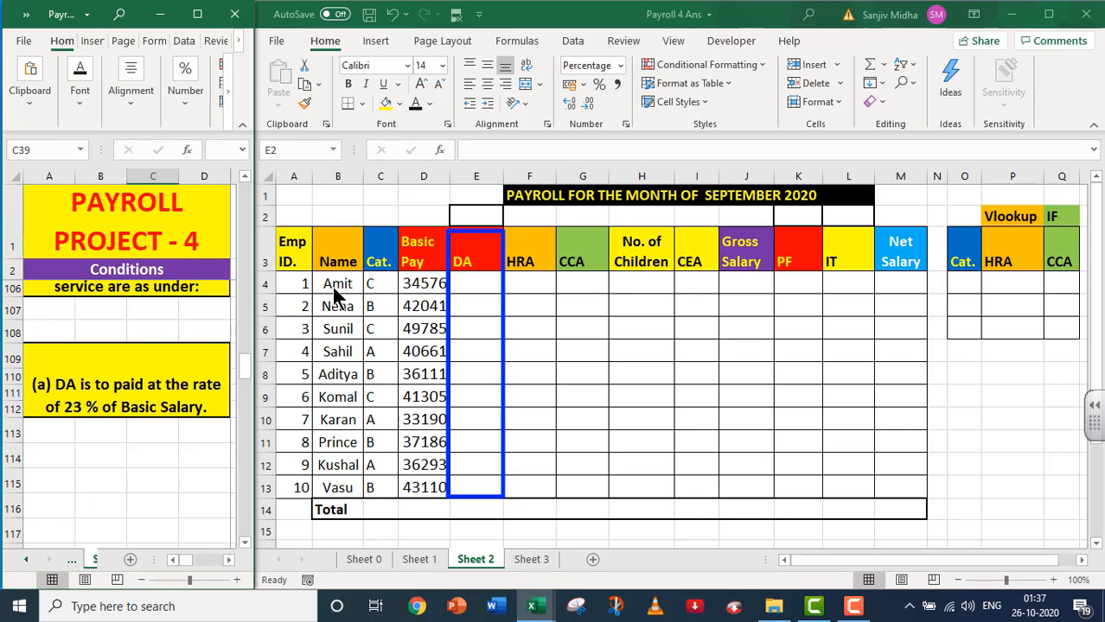
pyautogui.click(473, 213)
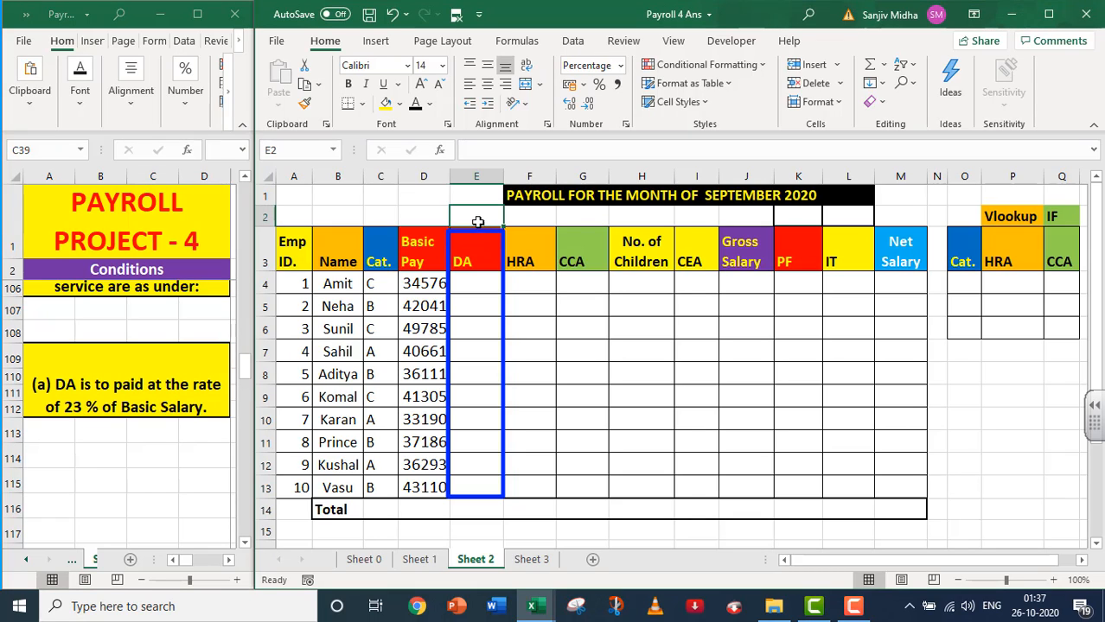
pyautogui.doubleClick(475, 214)
pyautogui.write('2')
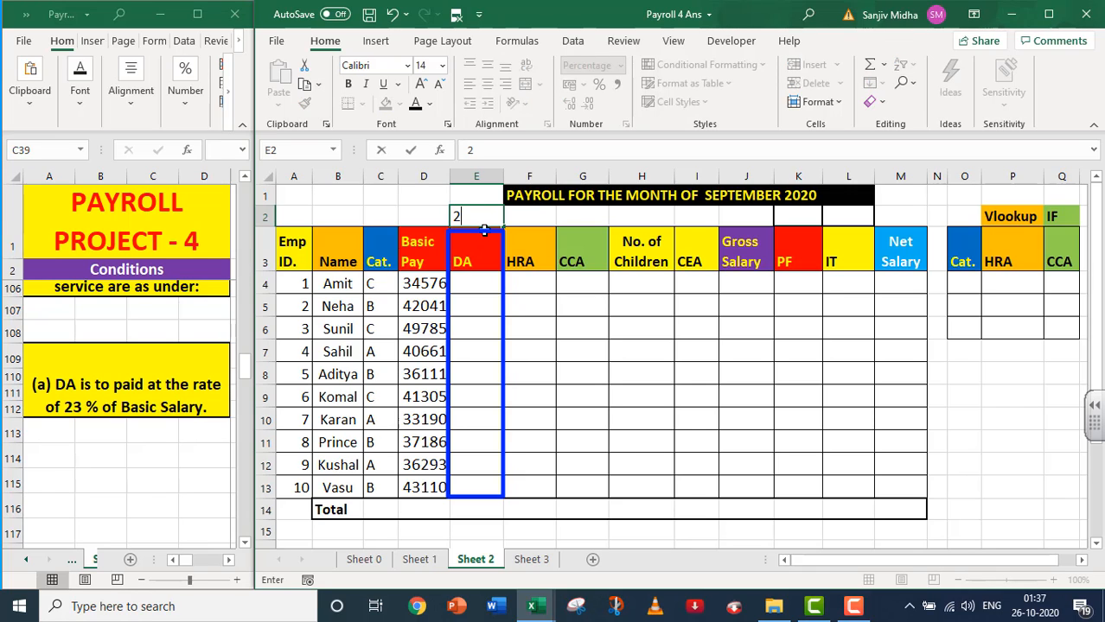
pyautogui.write('3%')
# Step: Calculate DA in E4 with =D4*$E$2 and fill the formula down to E13
pyautogui.click(476, 286)
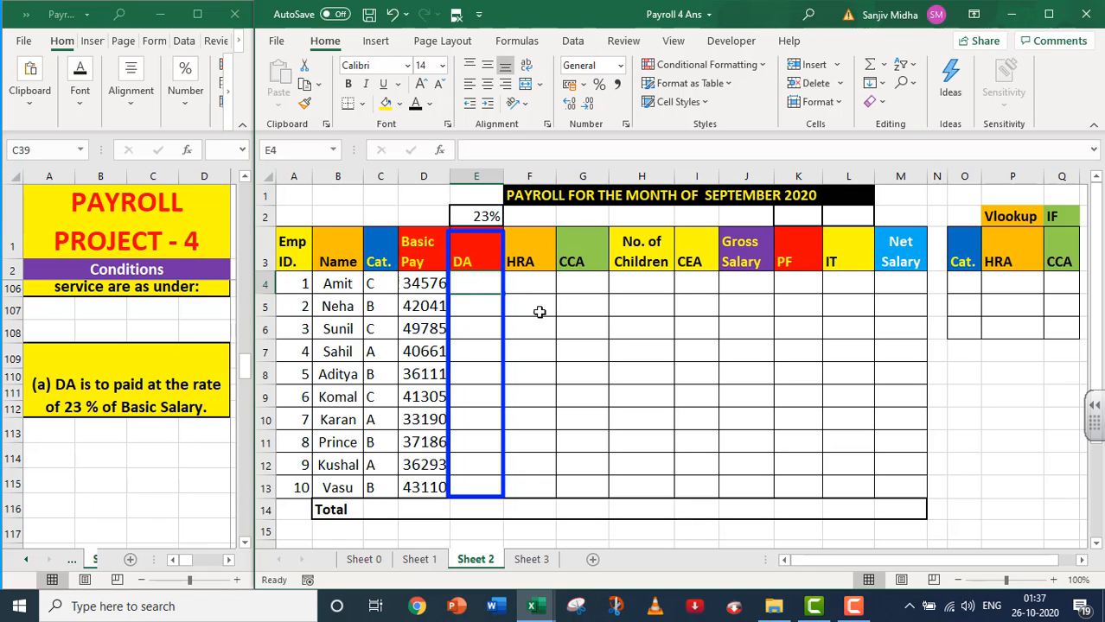
pyautogui.doubleClick(478, 285)
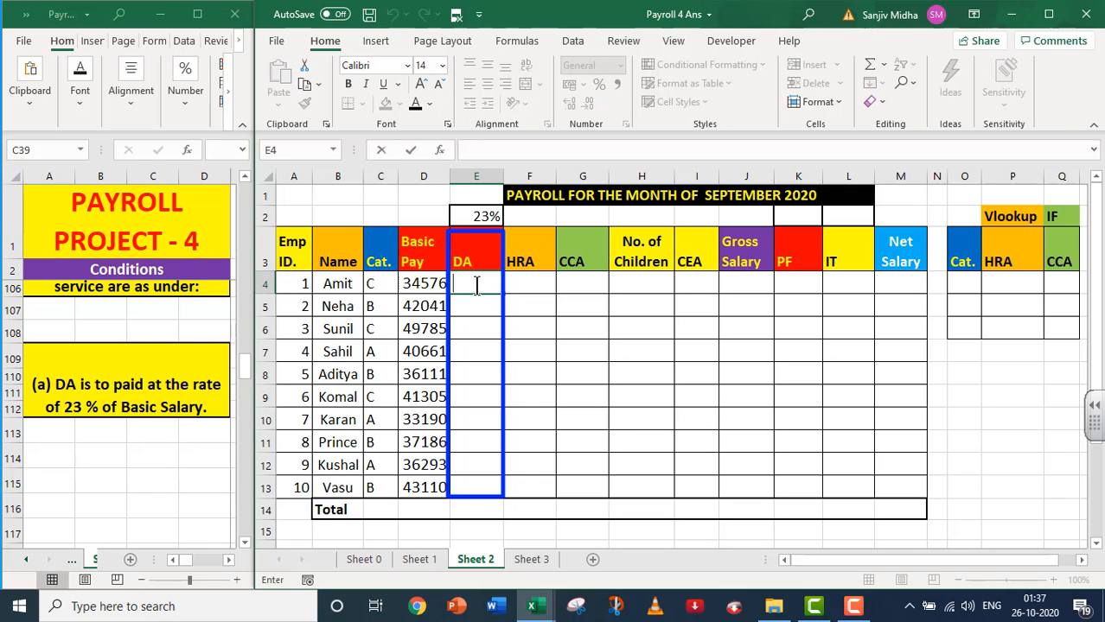
pyautogui.write('=')
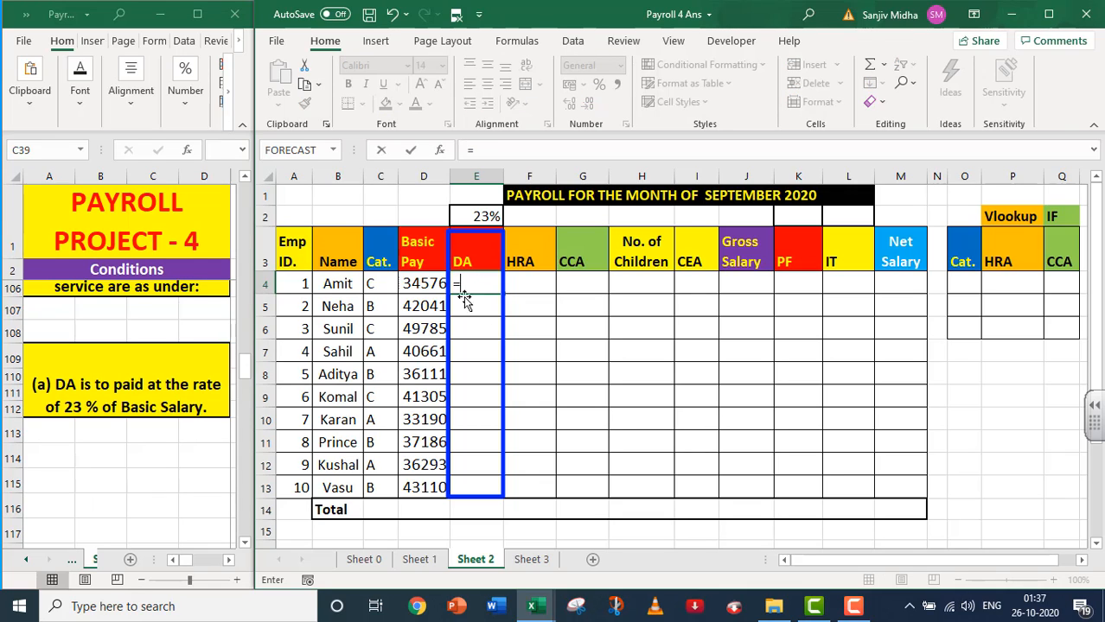
pyautogui.click(414, 284)
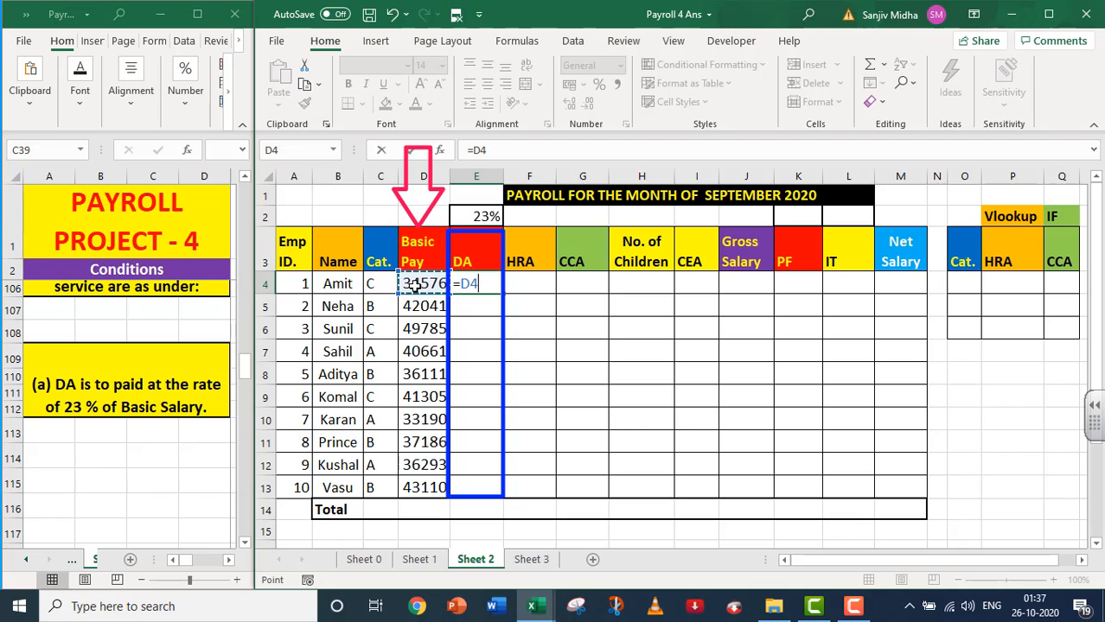
pyautogui.write('*')
pyautogui.click(468, 217)
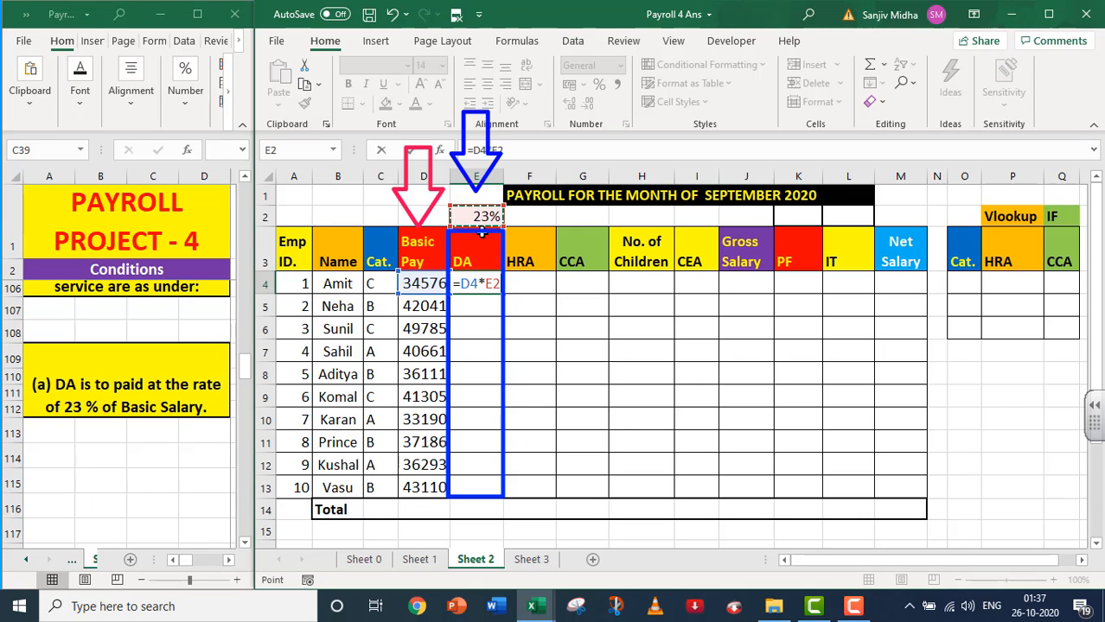
pyautogui.press('F4')
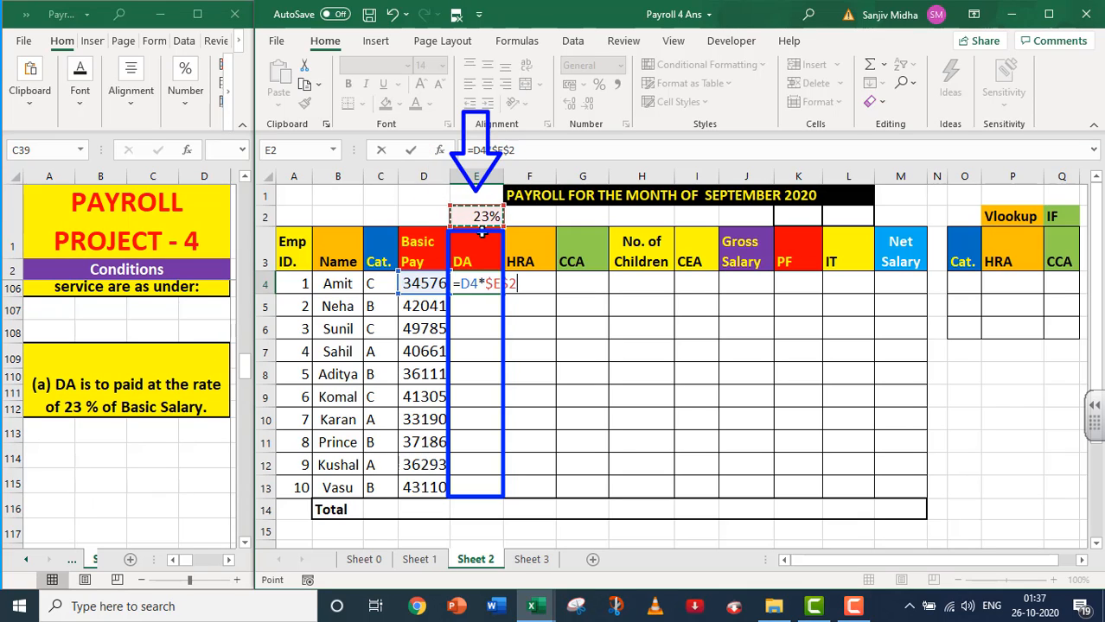
pyautogui.press('Return')
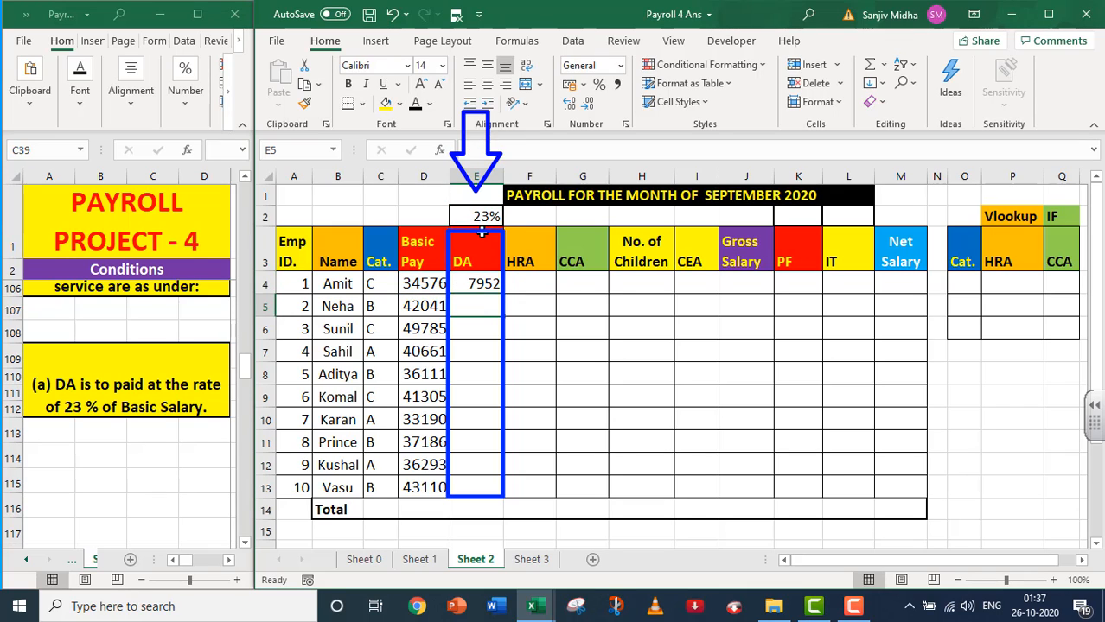
pyautogui.click(473, 285)
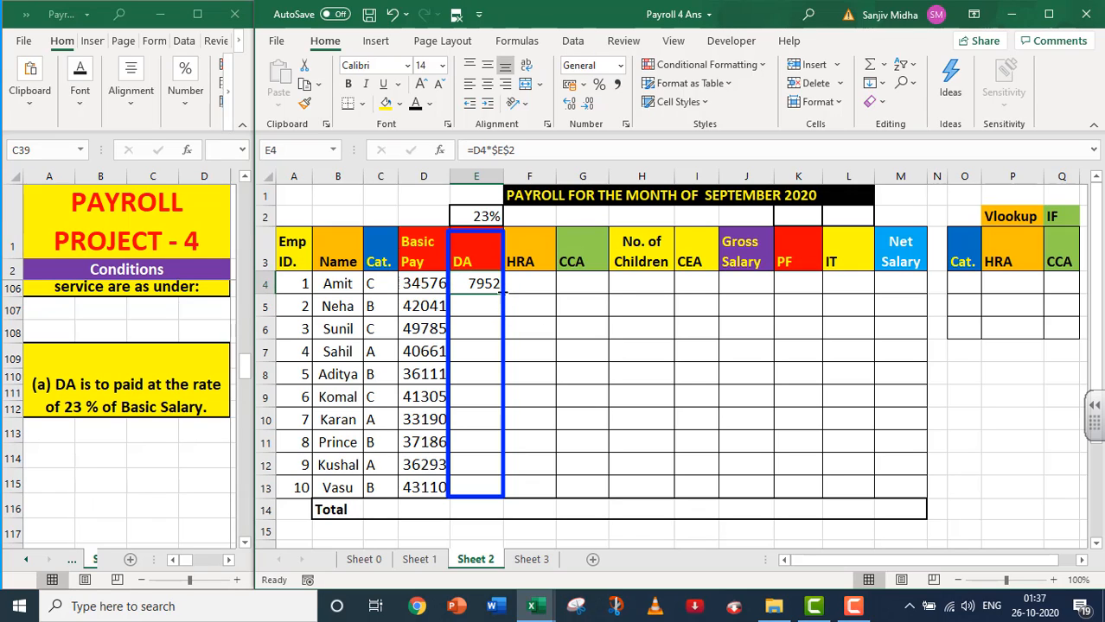
pyautogui.moveTo(502, 295); pyautogui.dragTo(494, 485)
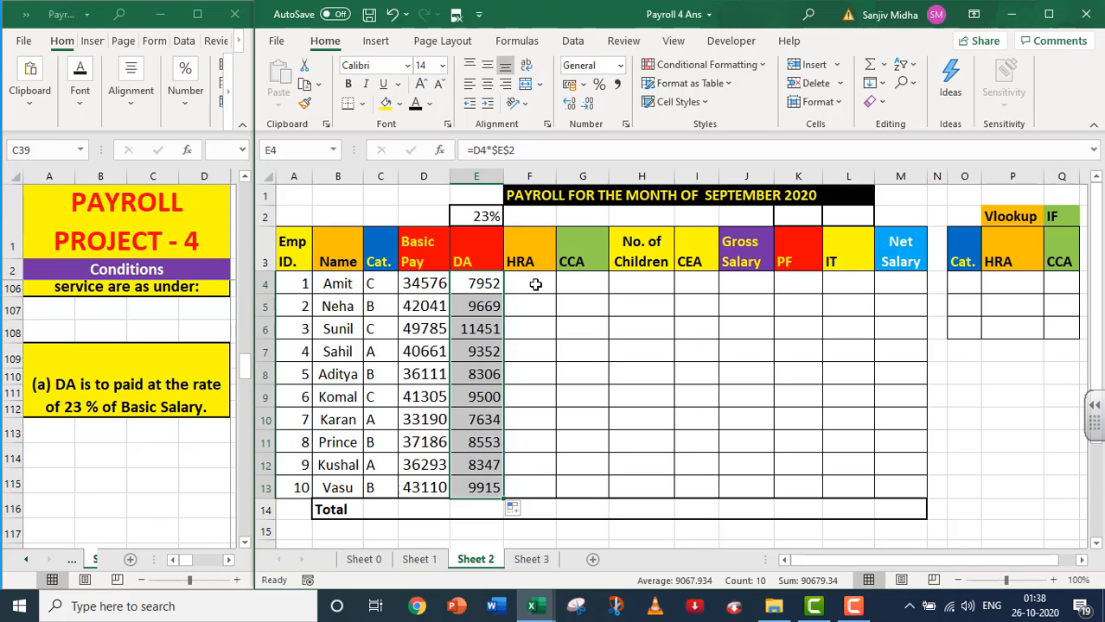
# Step: Show condition (b) and start the HRA formula in F4 with VLOOKUP, looking up C4 in the absolute range $O$4:$Q$6
pyautogui.click(246, 545)
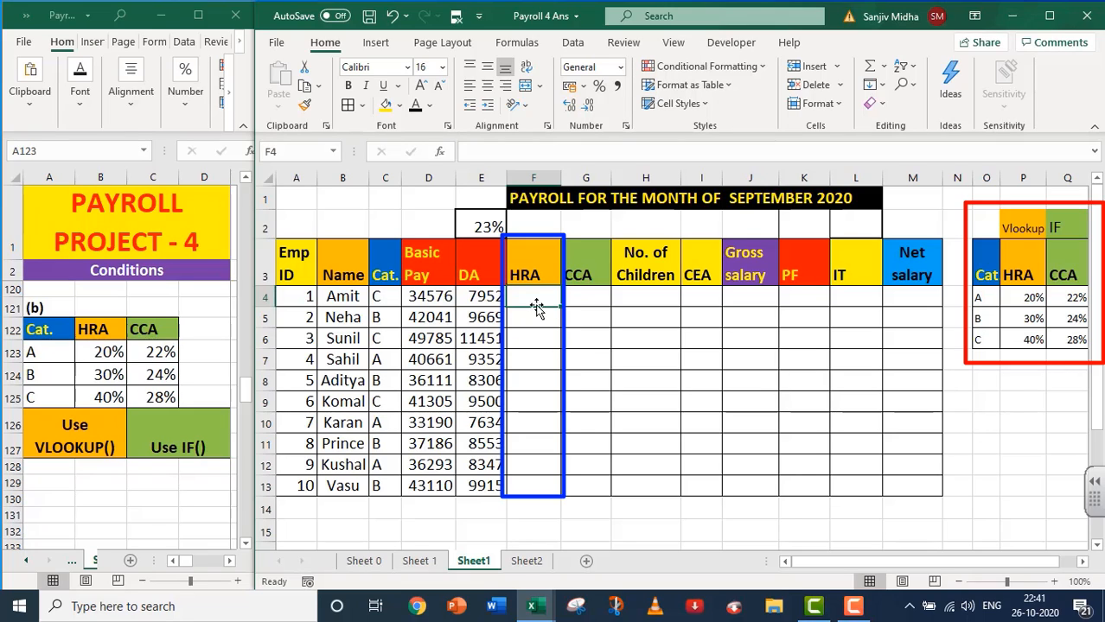
pyautogui.doubleClick(518, 298)
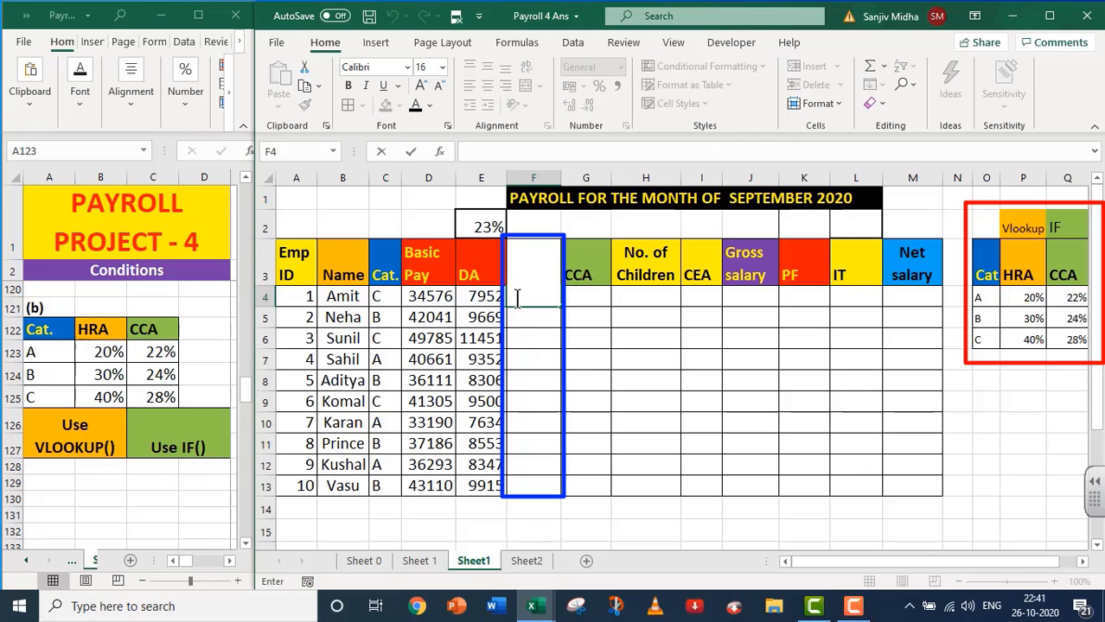
pyautogui.write('=')
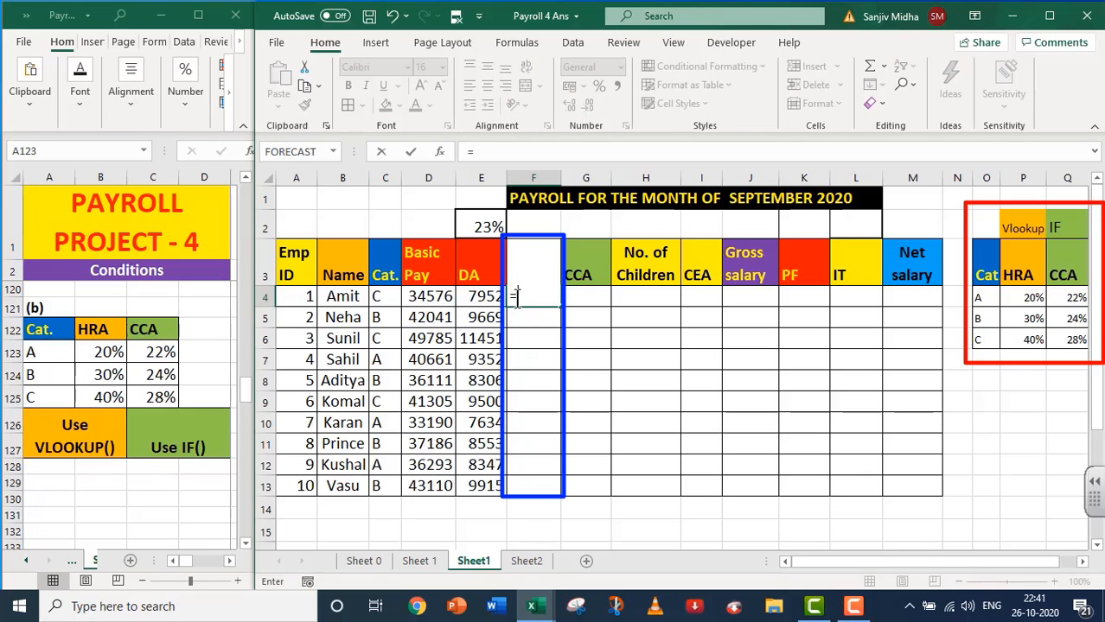
pyautogui.write('VLOO')
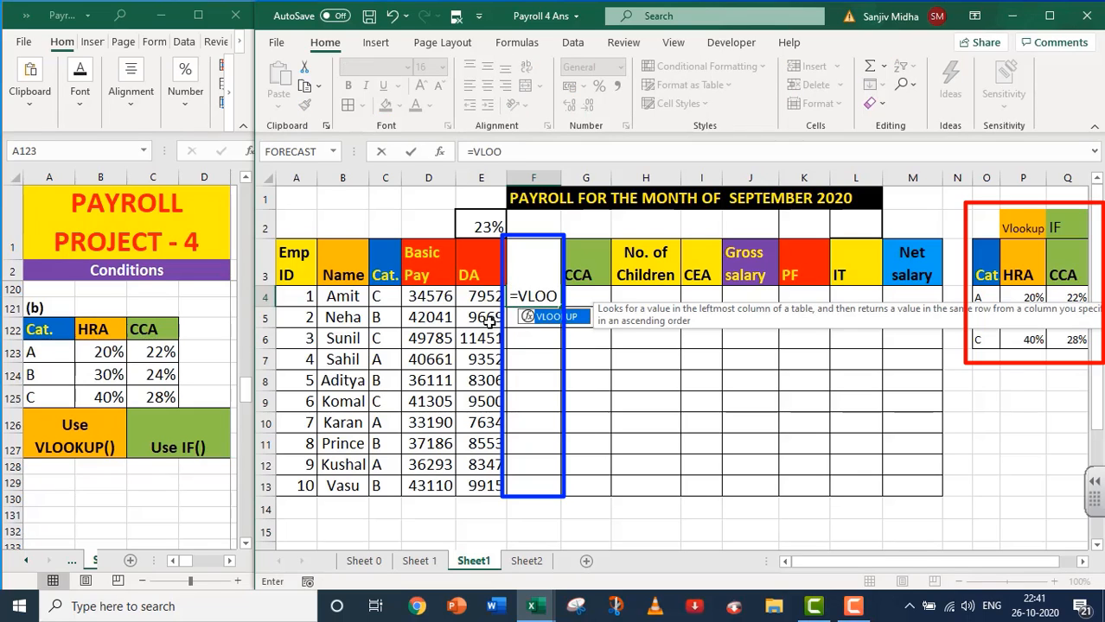
pyautogui.doubleClick(554, 319)
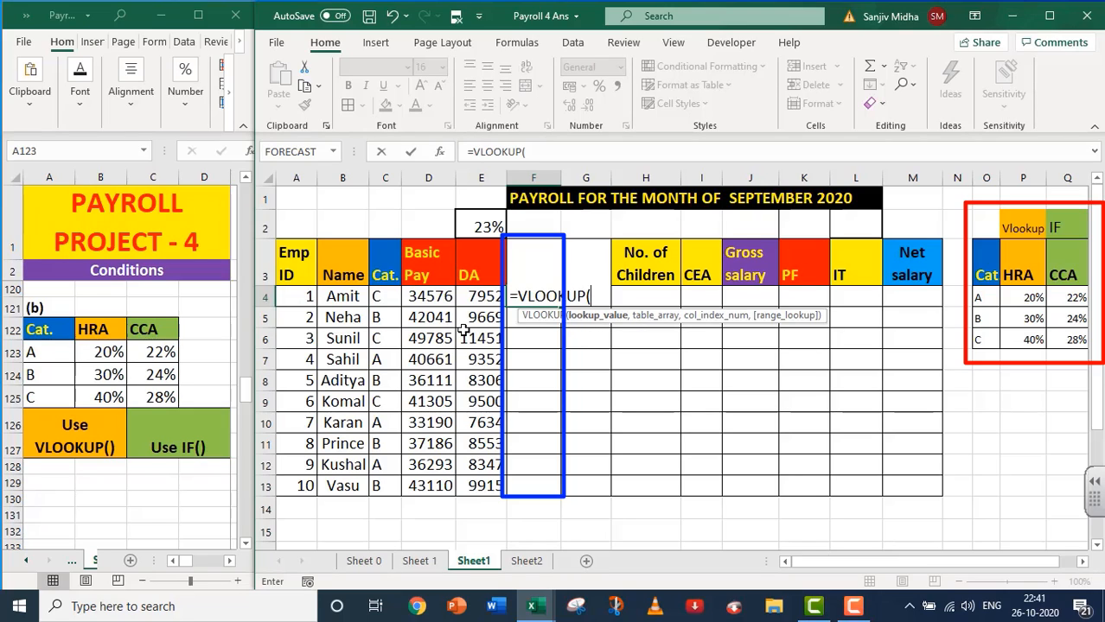
pyautogui.click(380, 298)
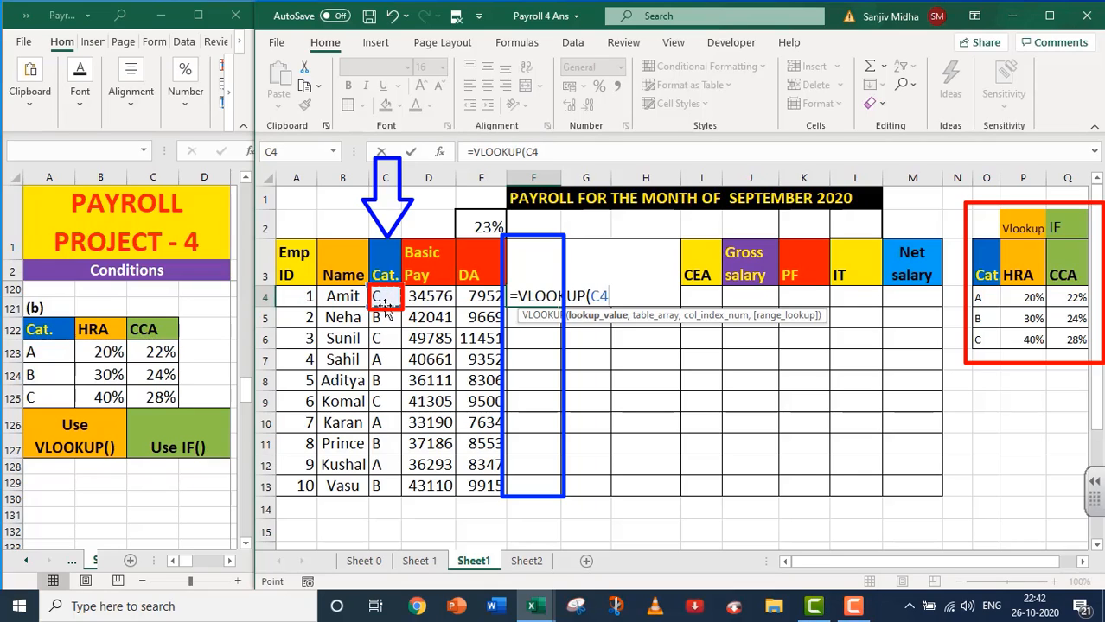
pyautogui.write(',')
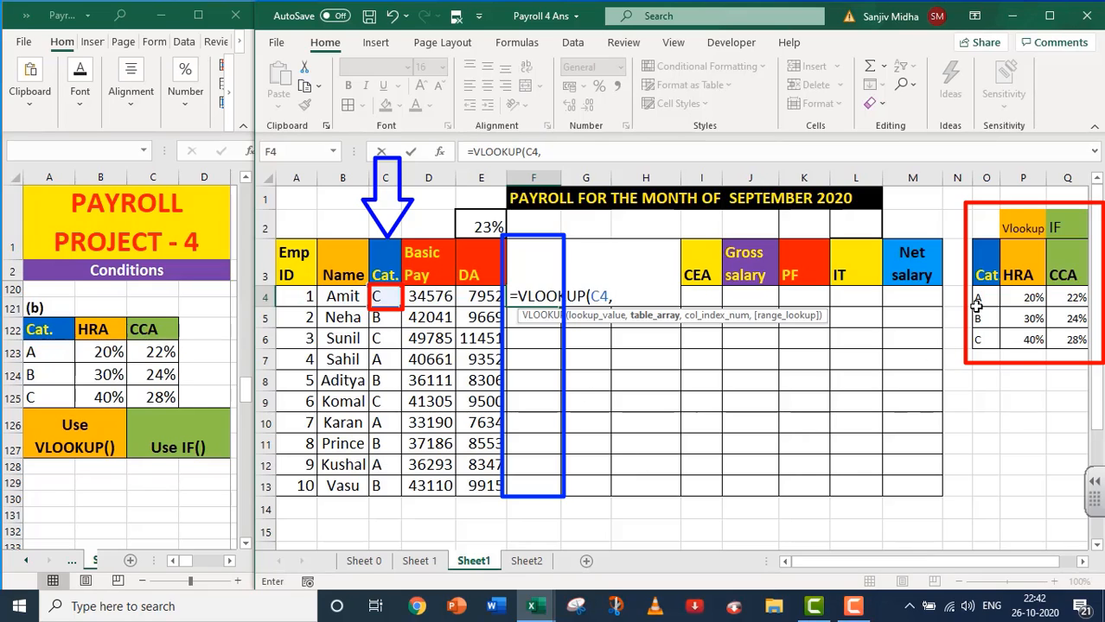
pyautogui.moveTo(976, 300); pyautogui.dragTo(1042, 354)
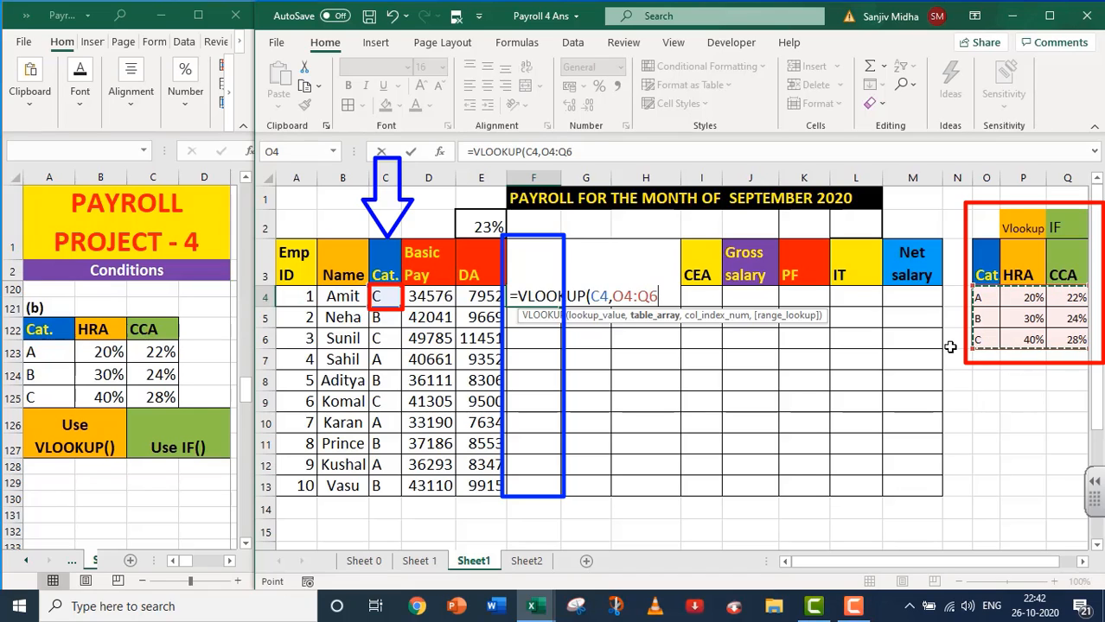
pyautogui.press('F4')
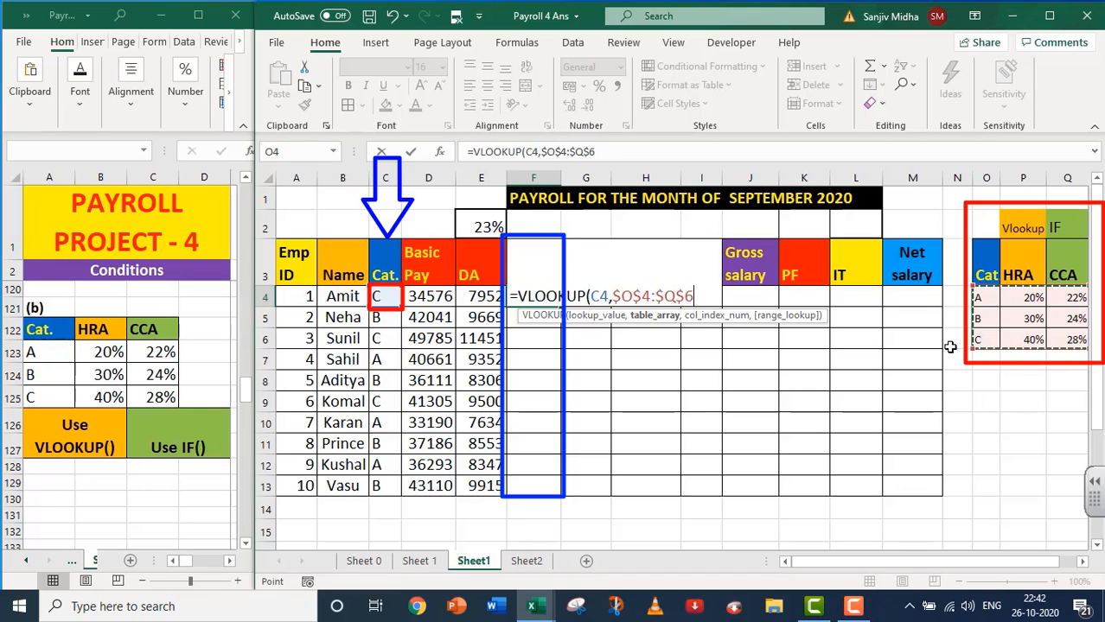
# Step: Complete the HRA formula as =VLOOKUP(C4,$O$4:$Q$6,2,0)*D4 and fill it from F4 down to F13
pyautogui.write(',')
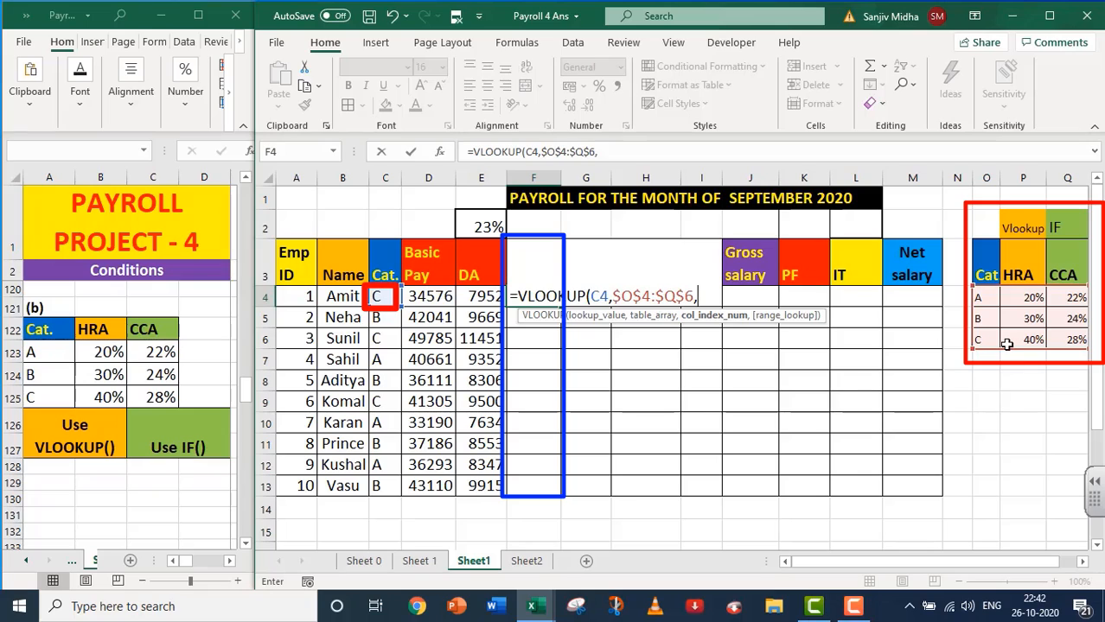
pyautogui.write('2,')
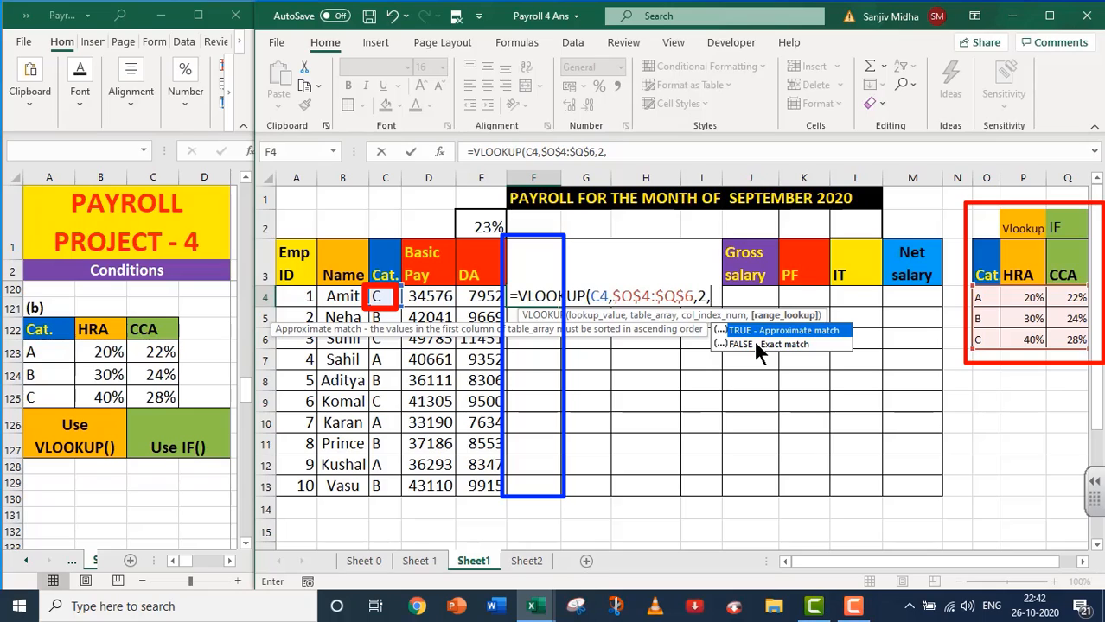
pyautogui.write('0')
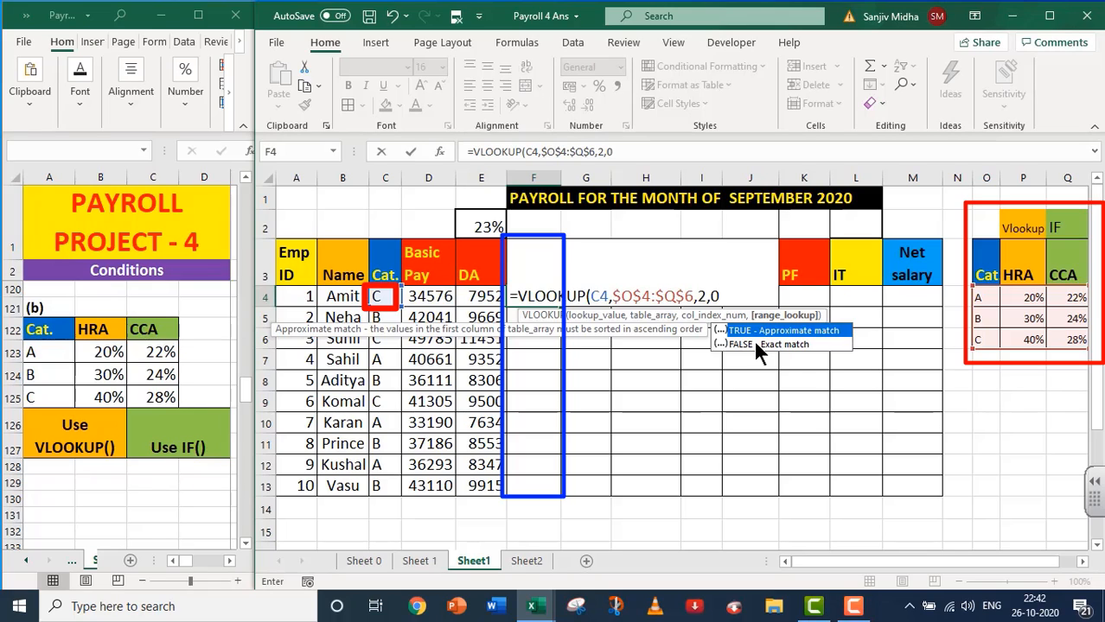
pyautogui.write(')')
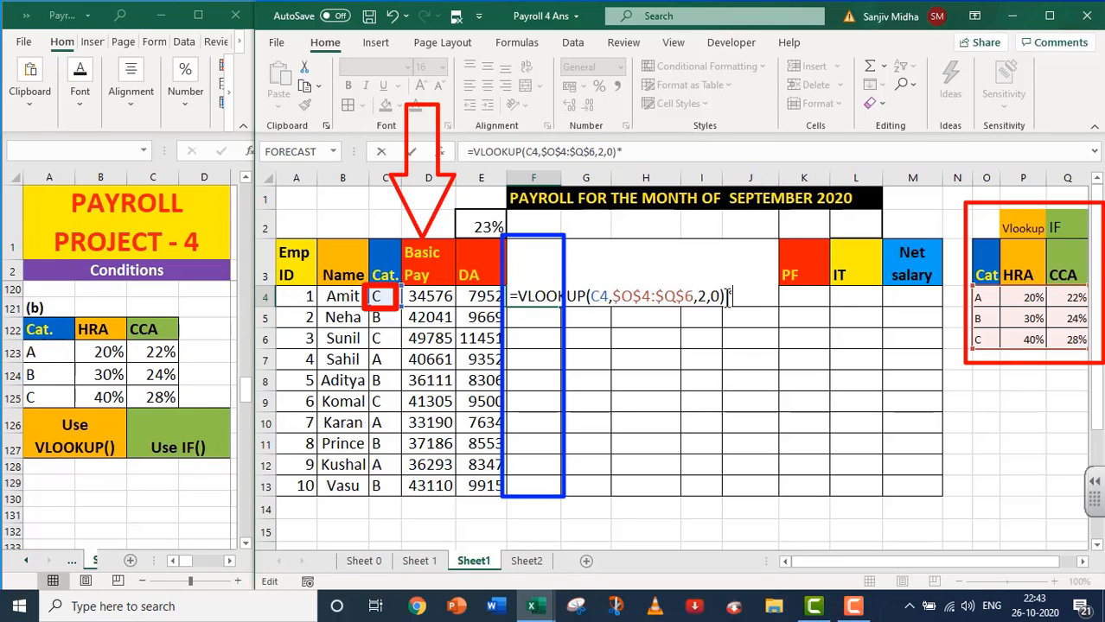
pyautogui.write('*')
pyautogui.click(431, 296)
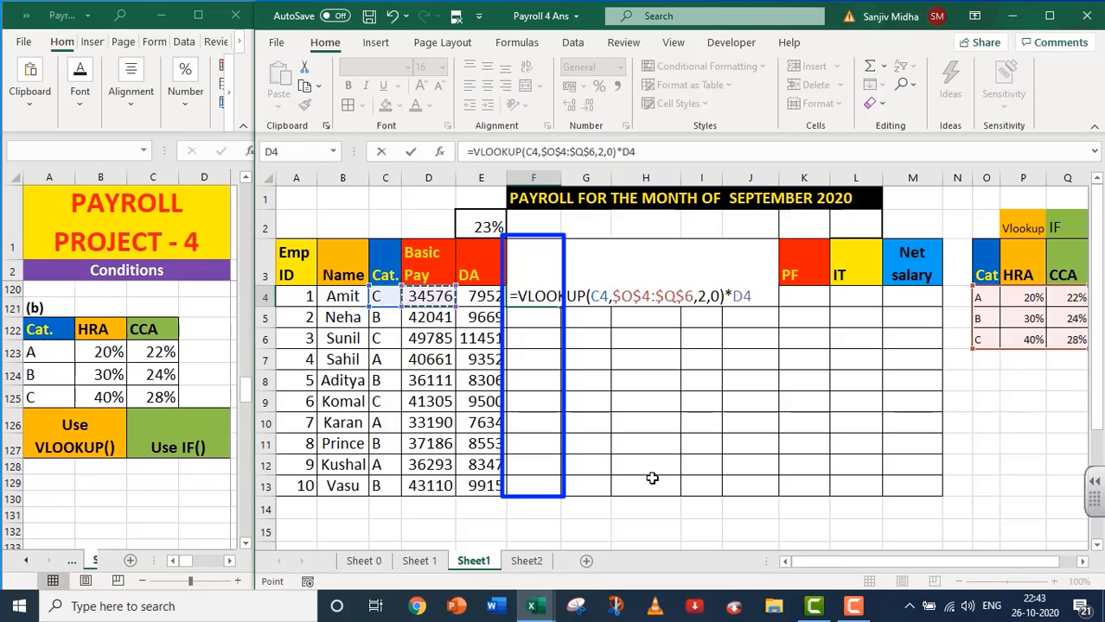
pyautogui.press('Return')
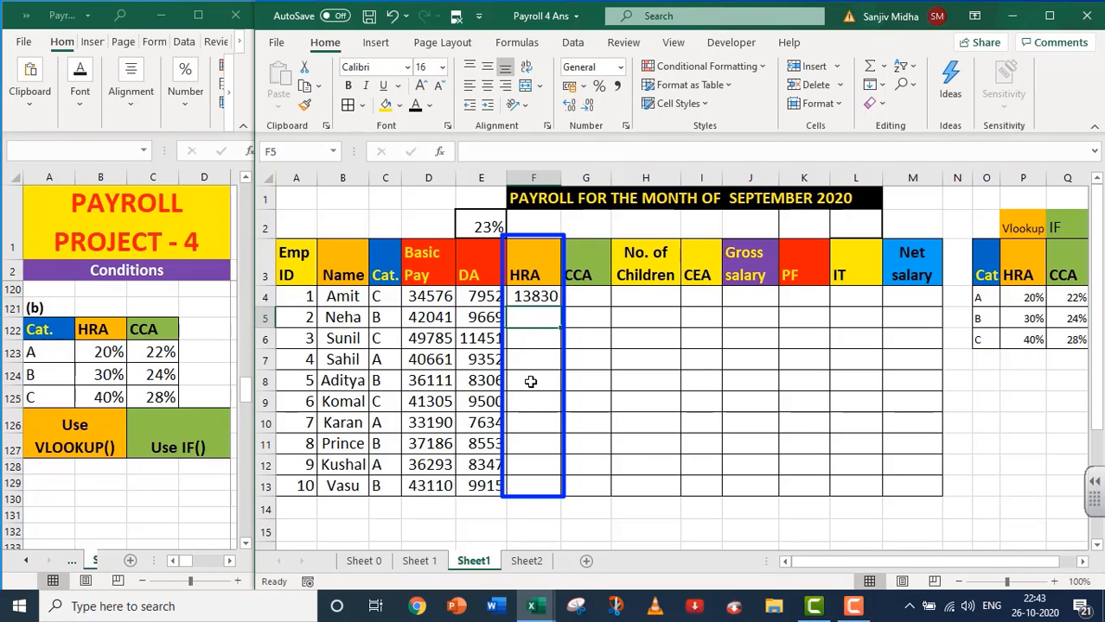
pyautogui.click(529, 296)
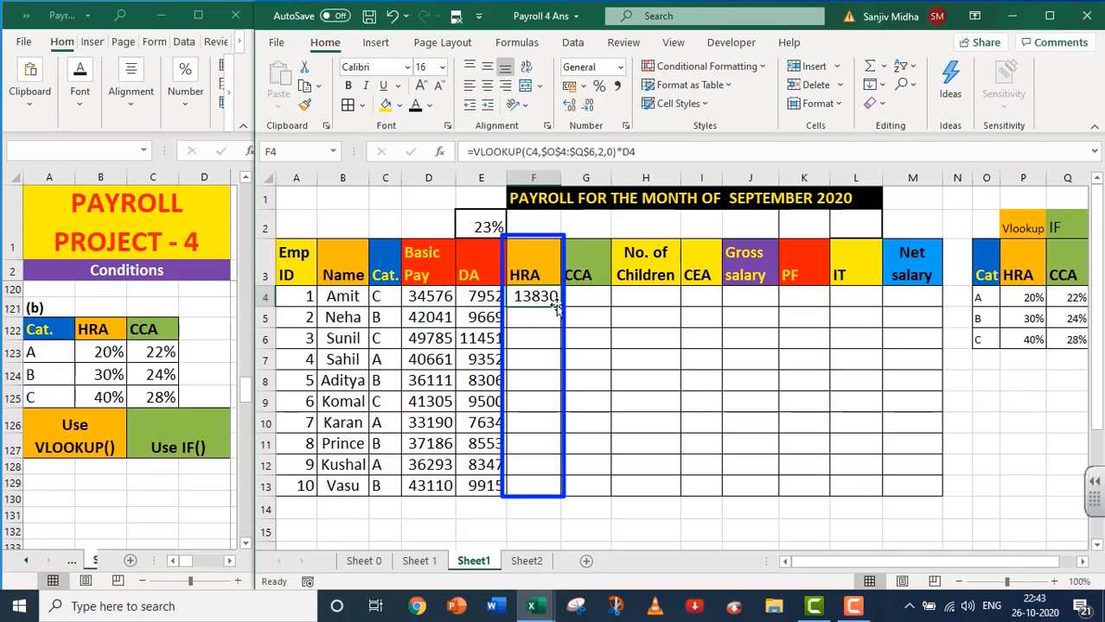
pyautogui.moveTo(560, 307); pyautogui.dragTo(557, 492)
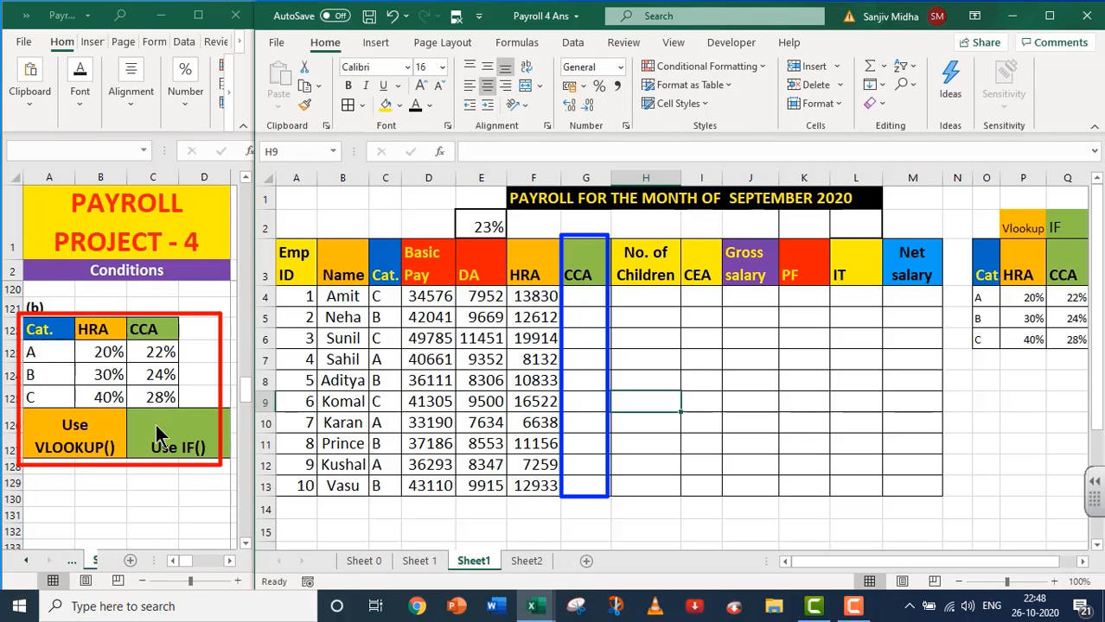
# Step: Start the CCA formula in G4 with an IF that returns D4*22% when C4="A"
pyautogui.click(576, 296)
pyautogui.write('=IF(')
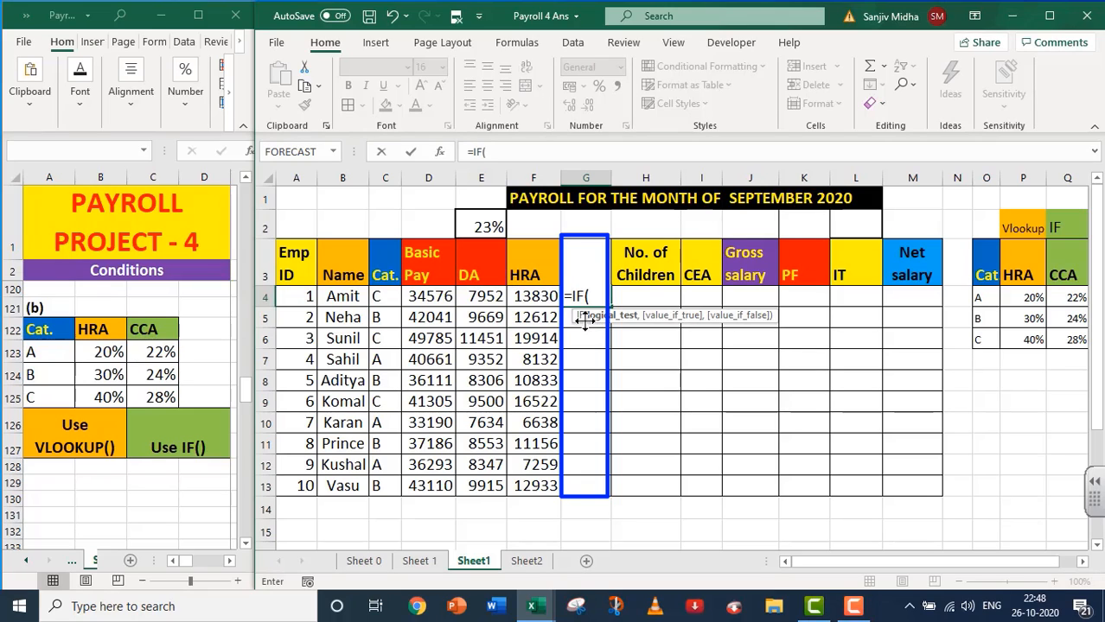
pyautogui.click(380, 296)
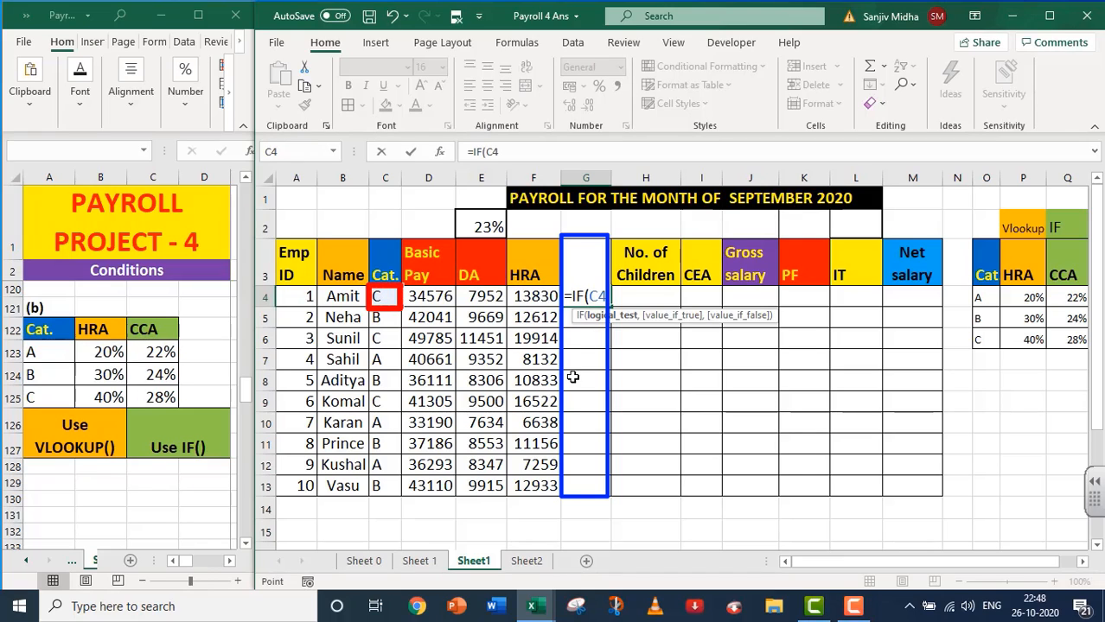
pyautogui.write('="')
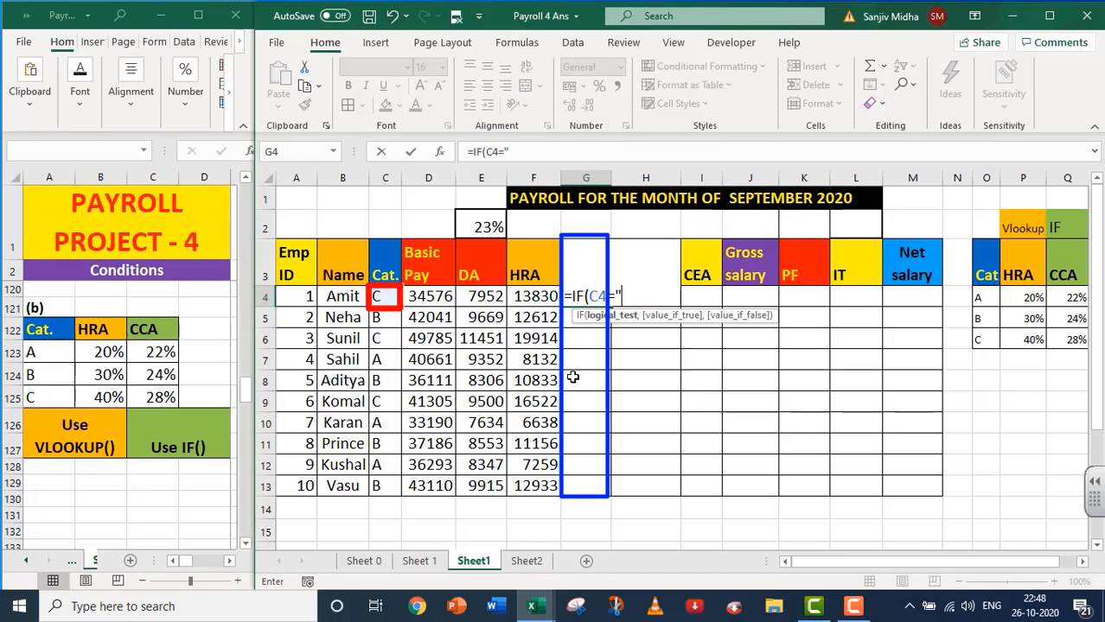
pyautogui.write('A",')
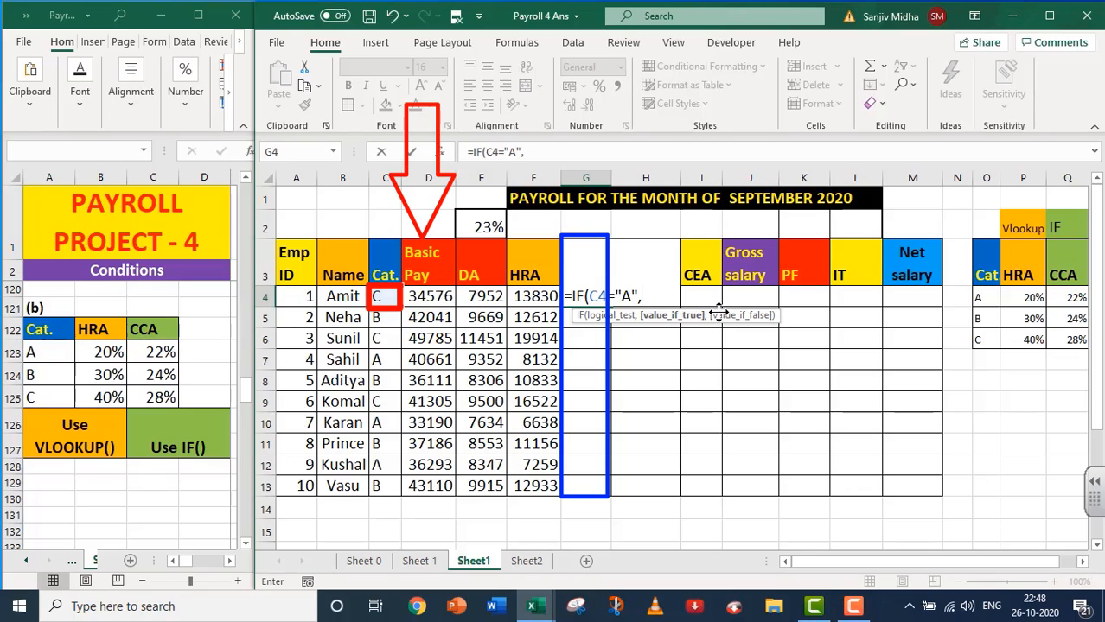
pyautogui.click(429, 297)
pyautogui.hscroll(1, 429, 297)
pyautogui.write('*')
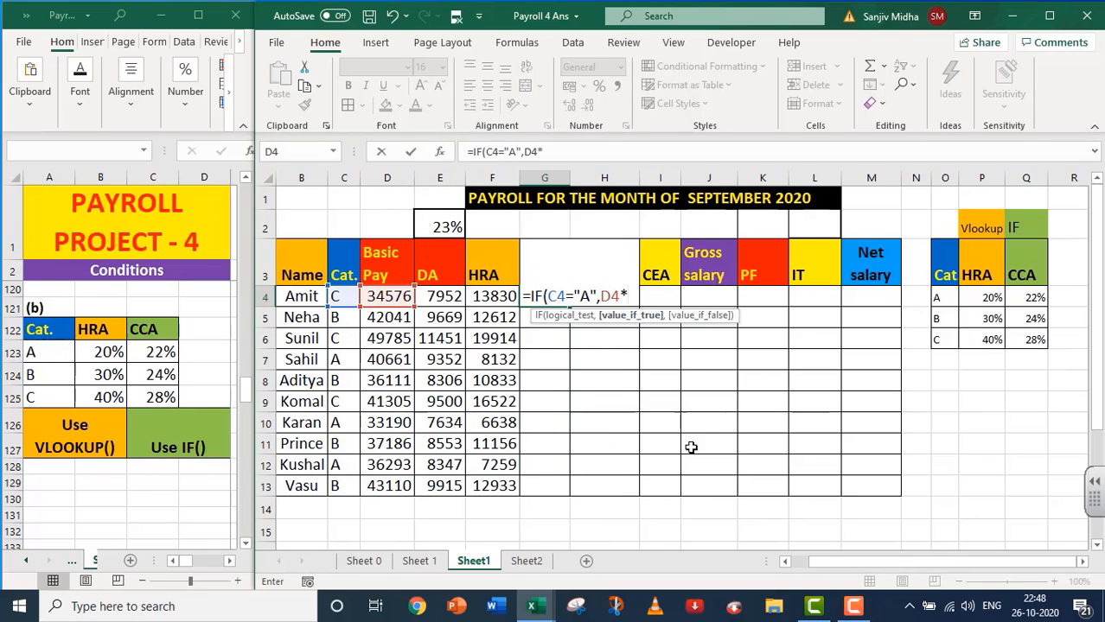
pyautogui.write('22')
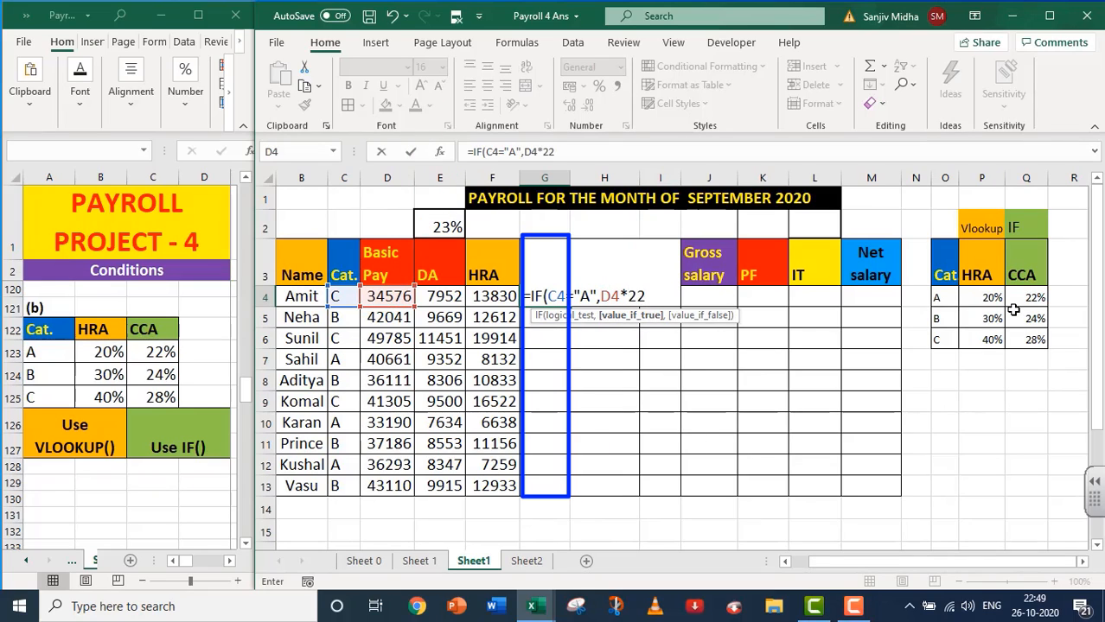
pyautogui.write('%,')
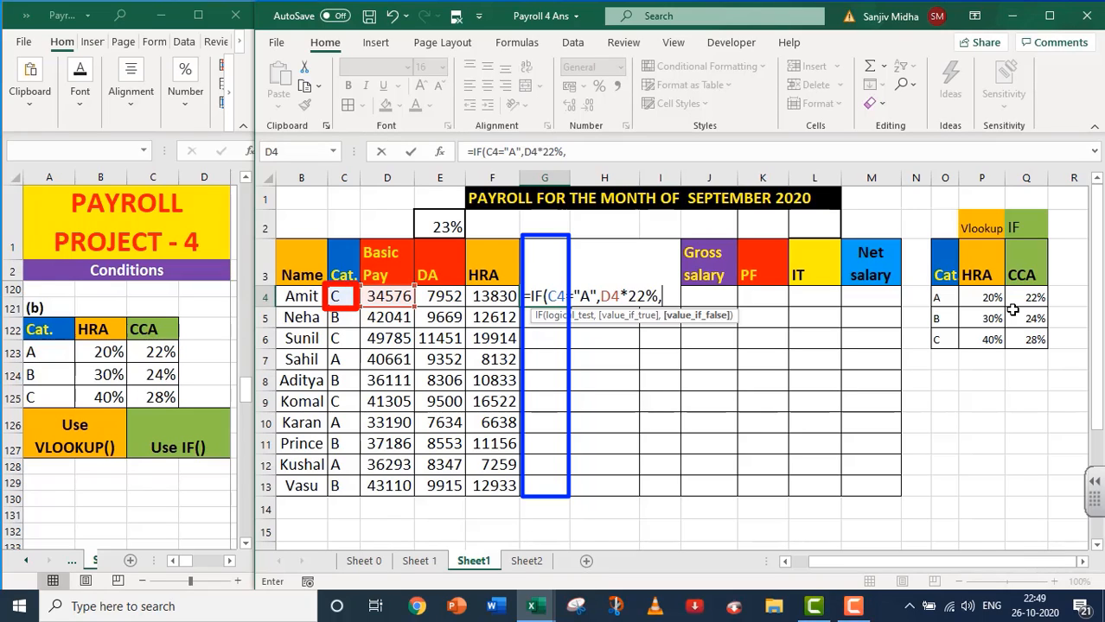
# Step: Nest a second IF in the G4 formula that returns D4*24% when C4="B"
pyautogui.write('IF')
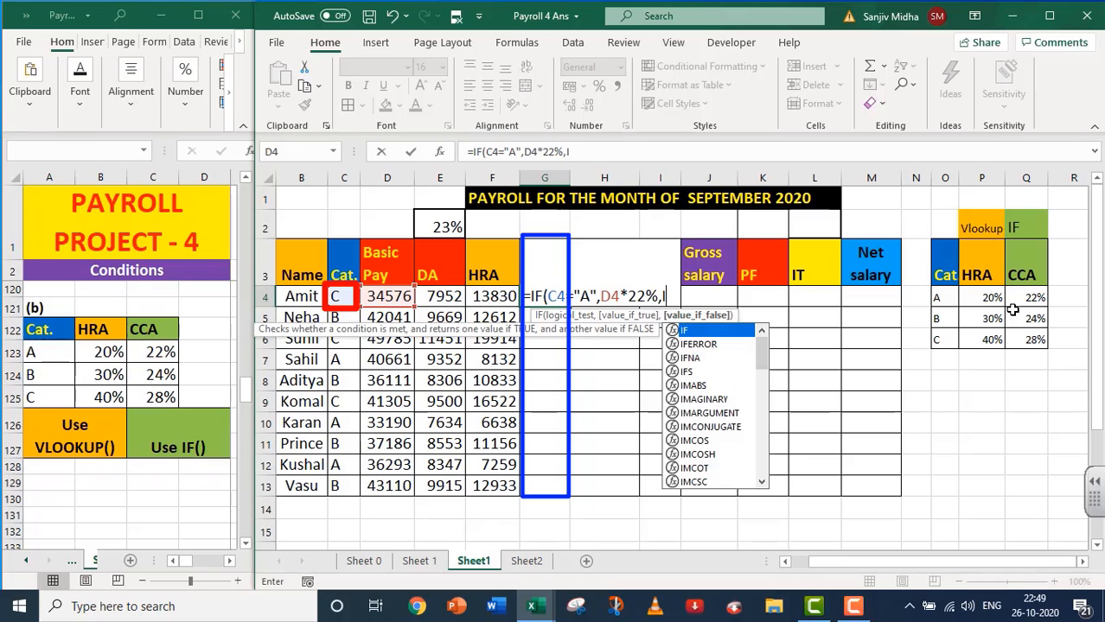
pyautogui.write('(')
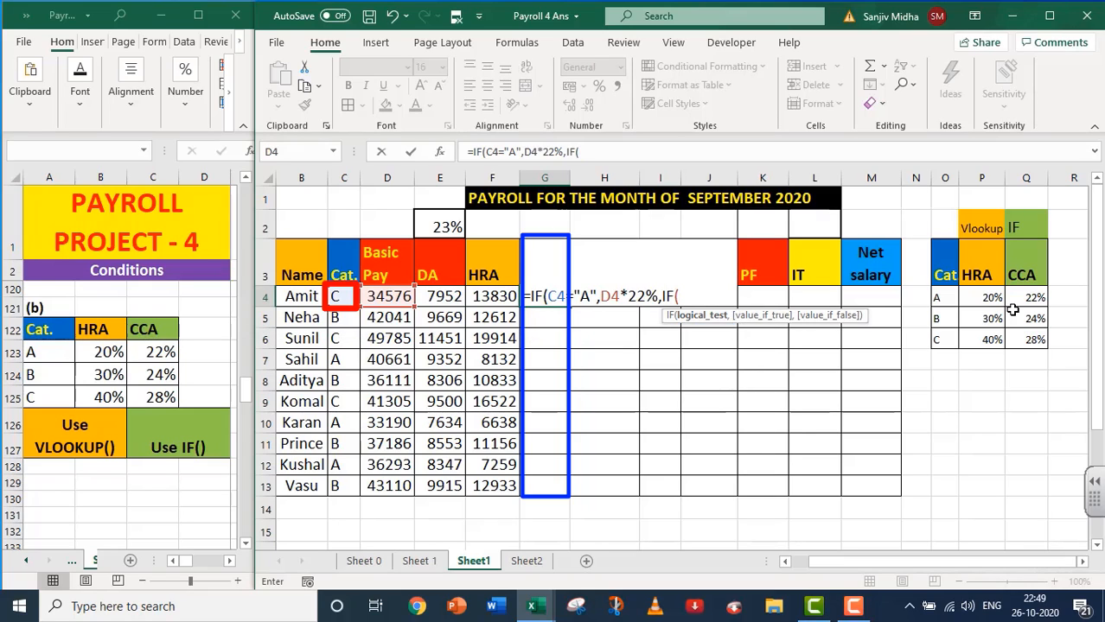
pyautogui.click(336, 298)
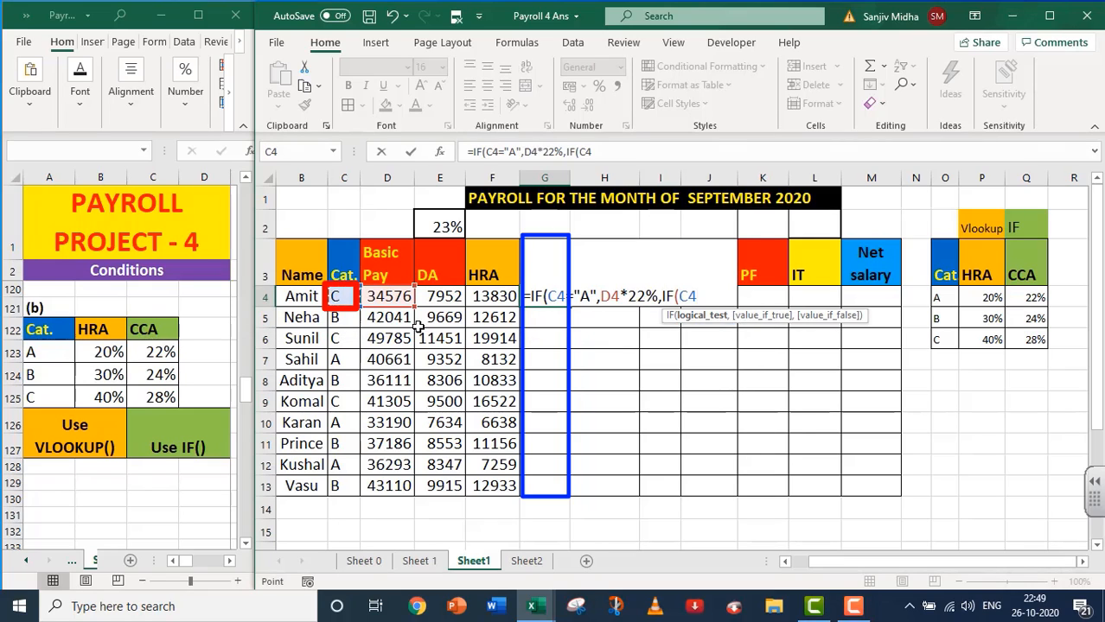
pyautogui.write('=')
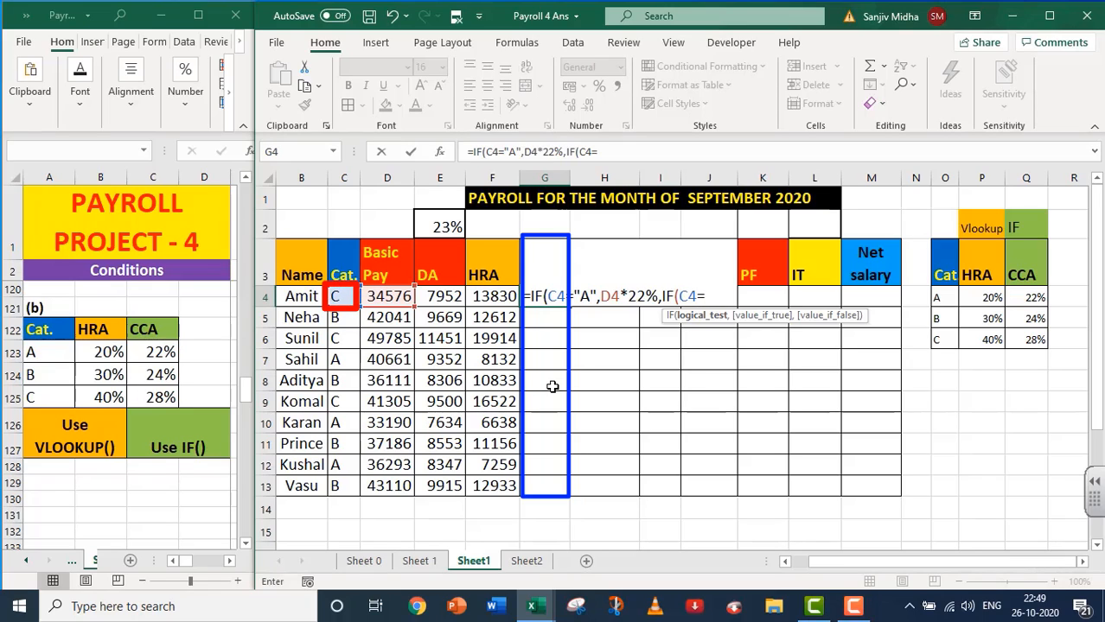
pyautogui.write('"B",')
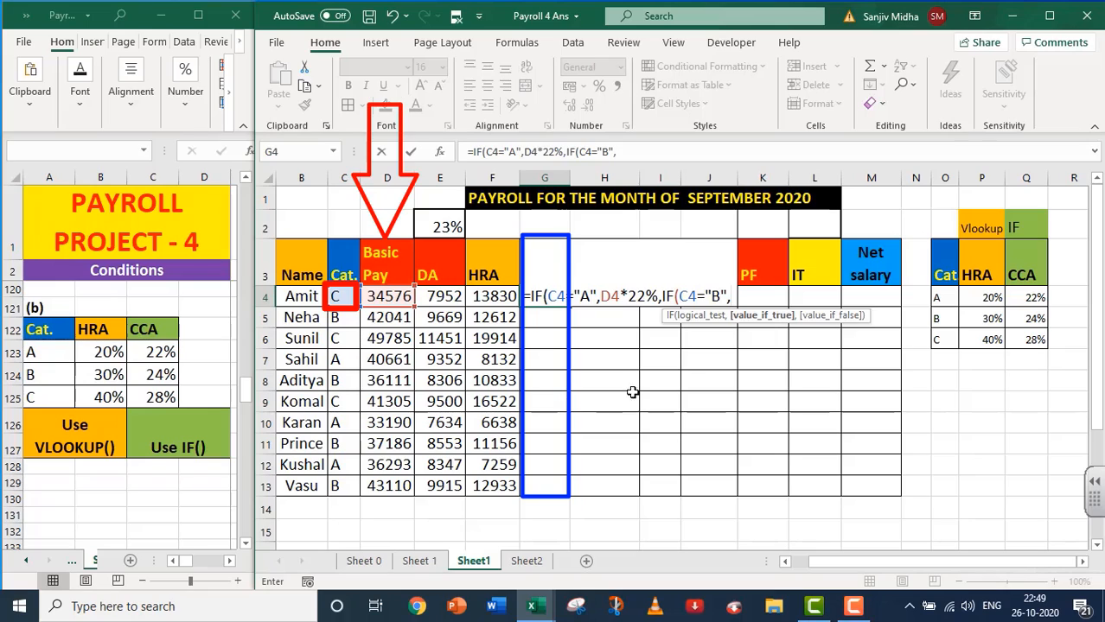
pyautogui.click(391, 296)
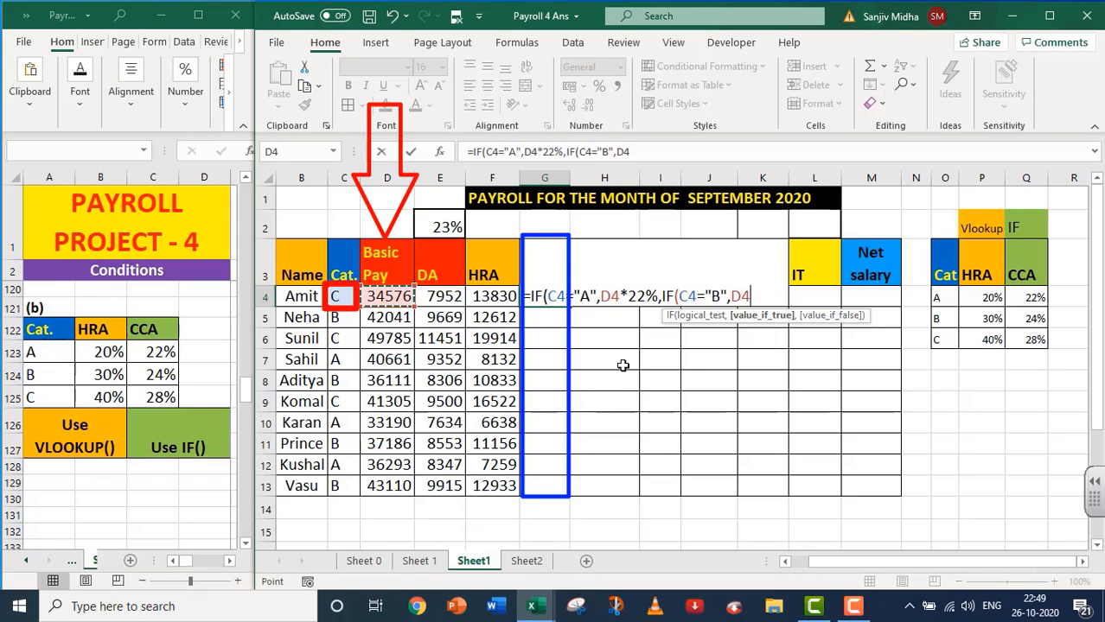
pyautogui.write('*')
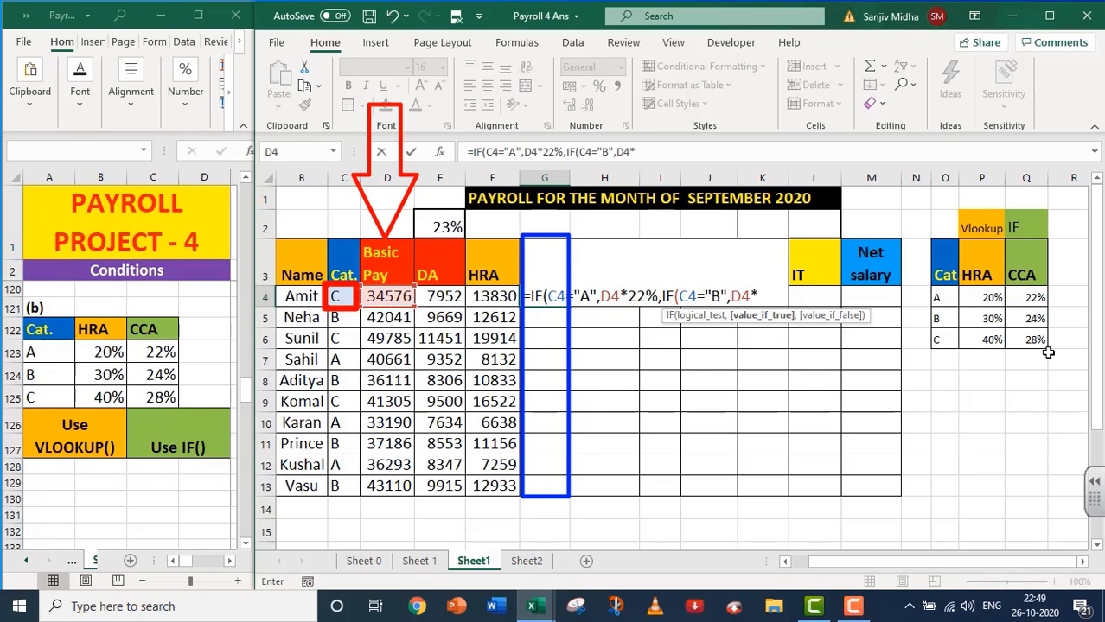
pyautogui.write('24%')
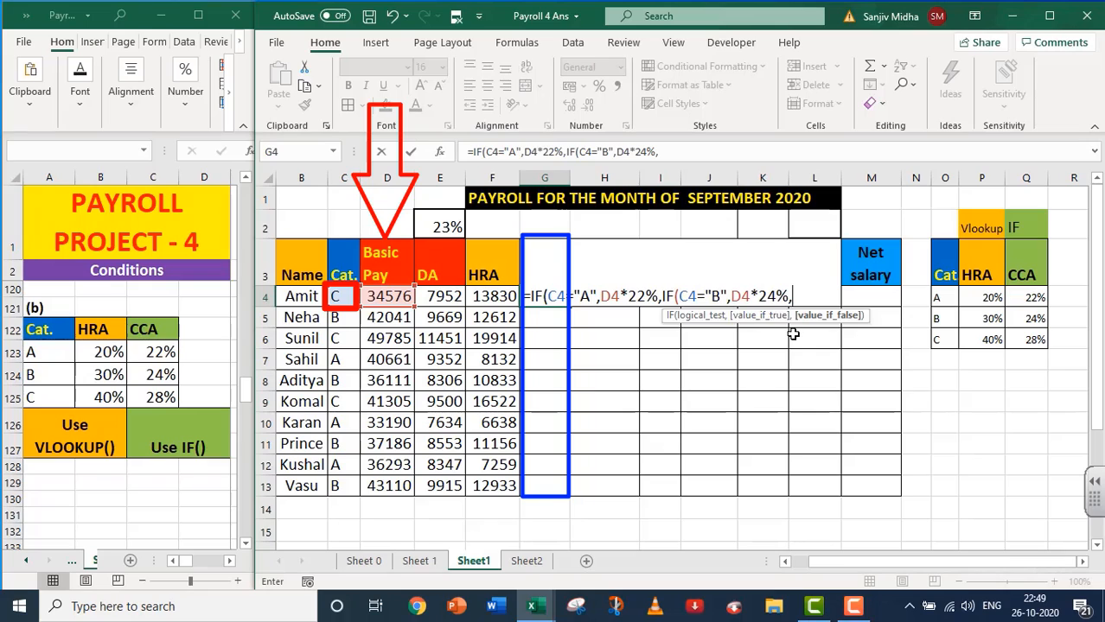
pyautogui.write(',')
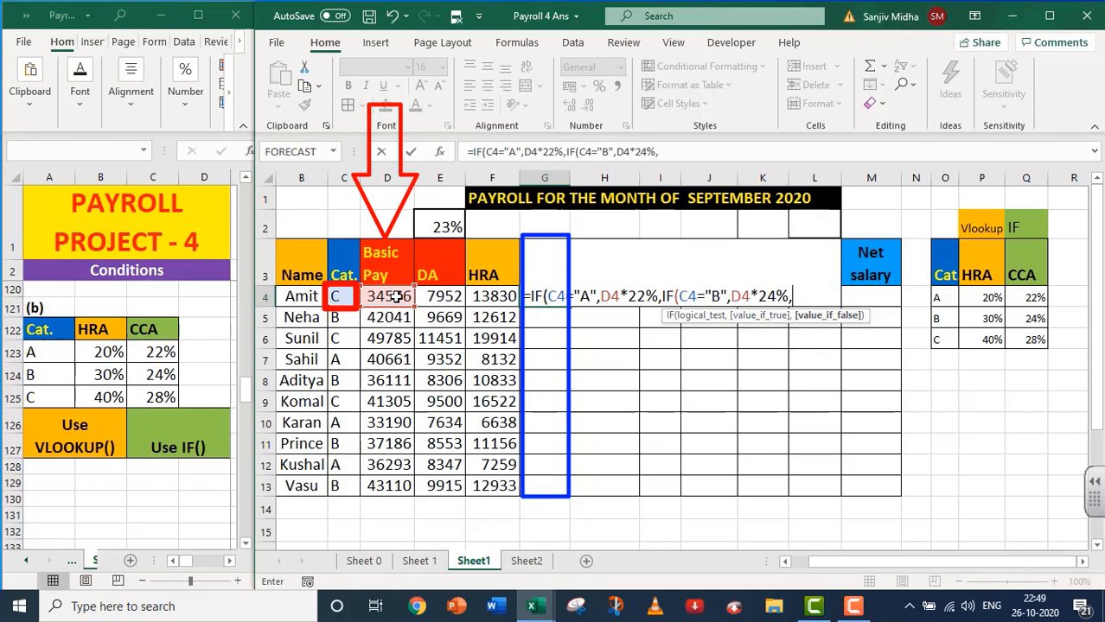
# Step: Complete the CCA formula with D4*28% as the remaining case and fill it from G4 down to G13
pyautogui.click(393, 297)
pyautogui.write('*')
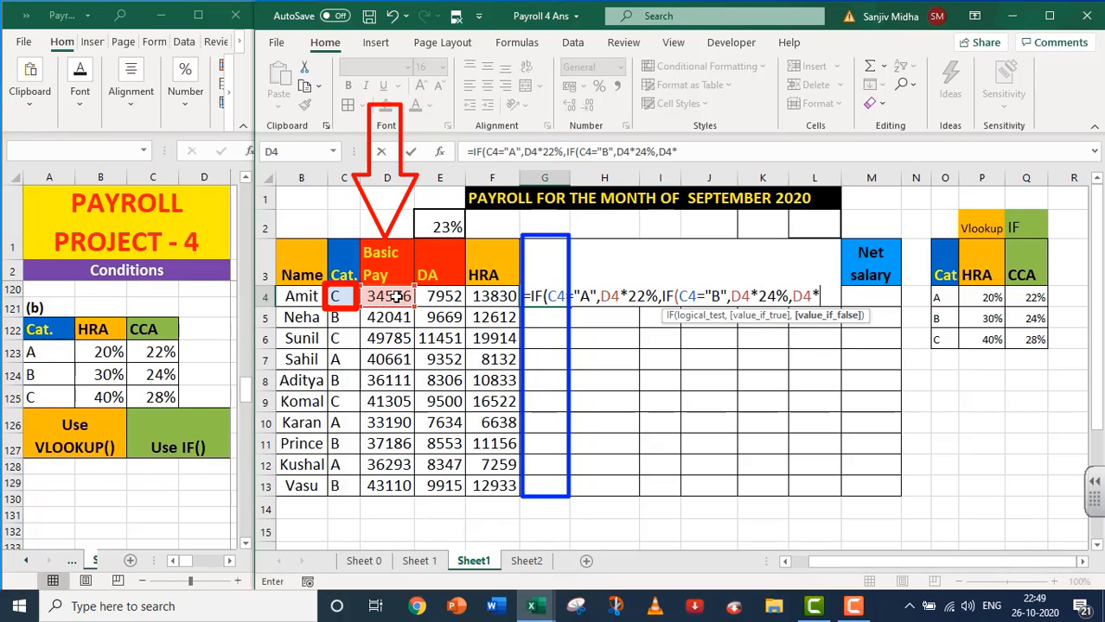
pyautogui.write('28')
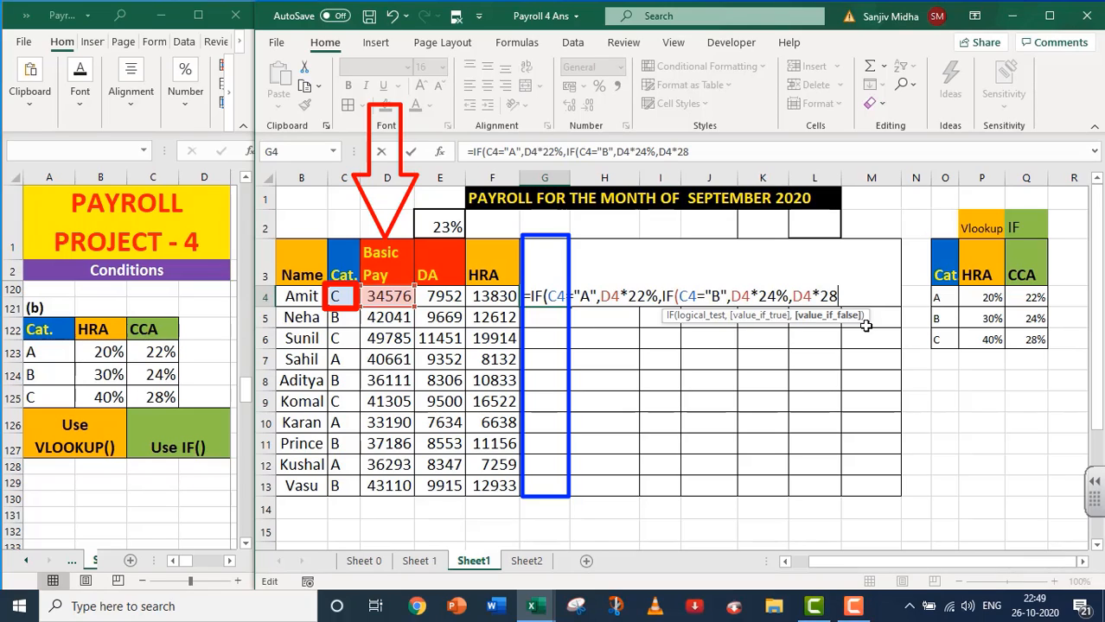
pyautogui.write('%')
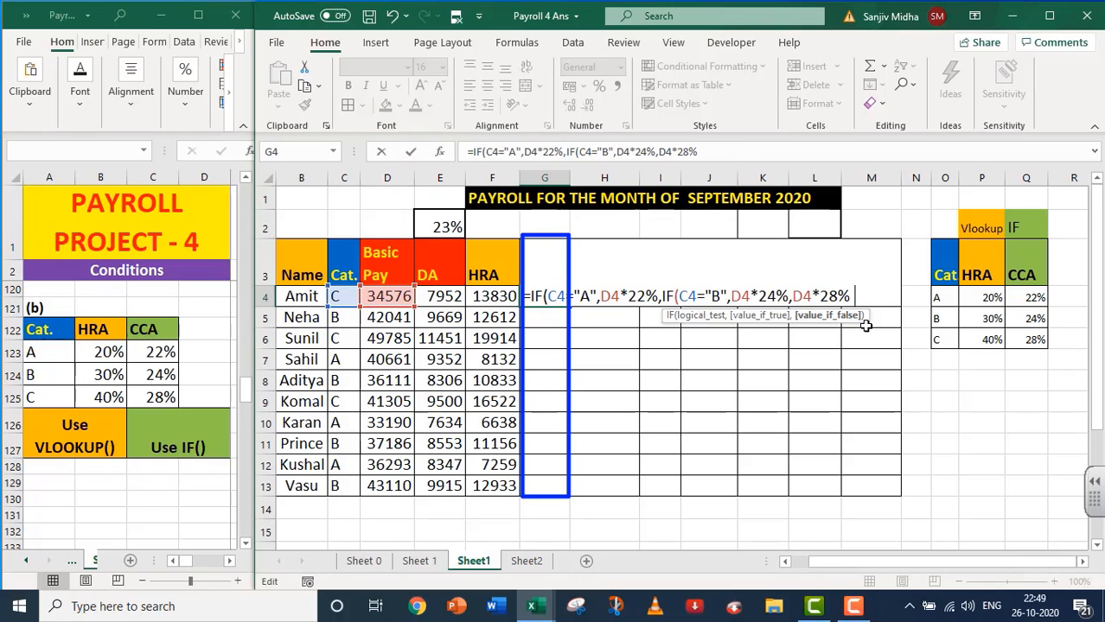
pyautogui.write('))')
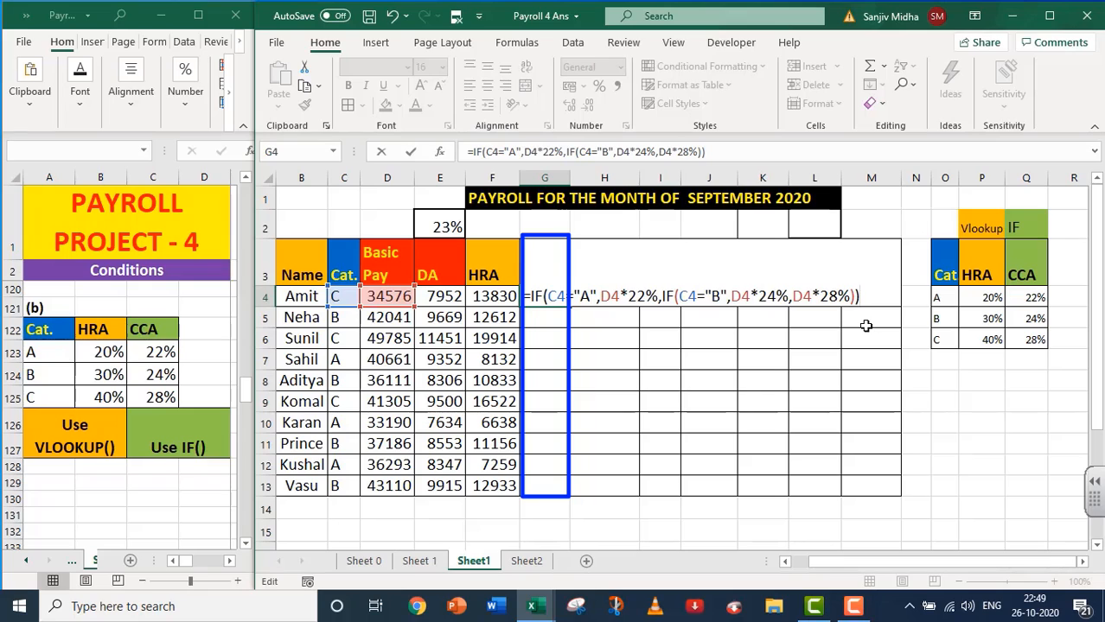
pyautogui.press('Return')
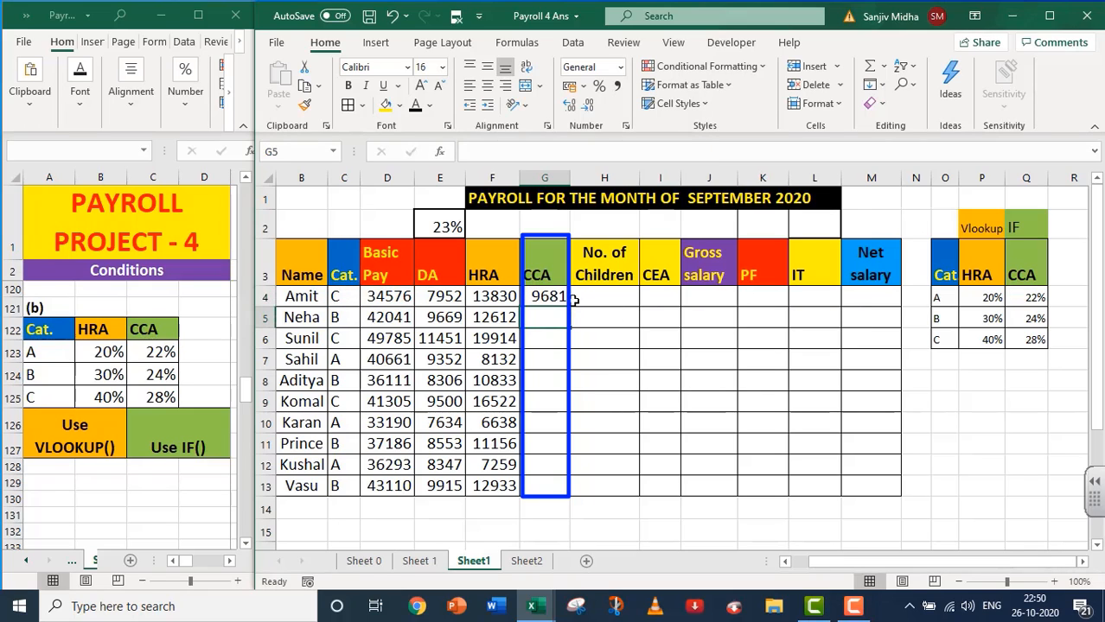
pyautogui.click(550, 296)
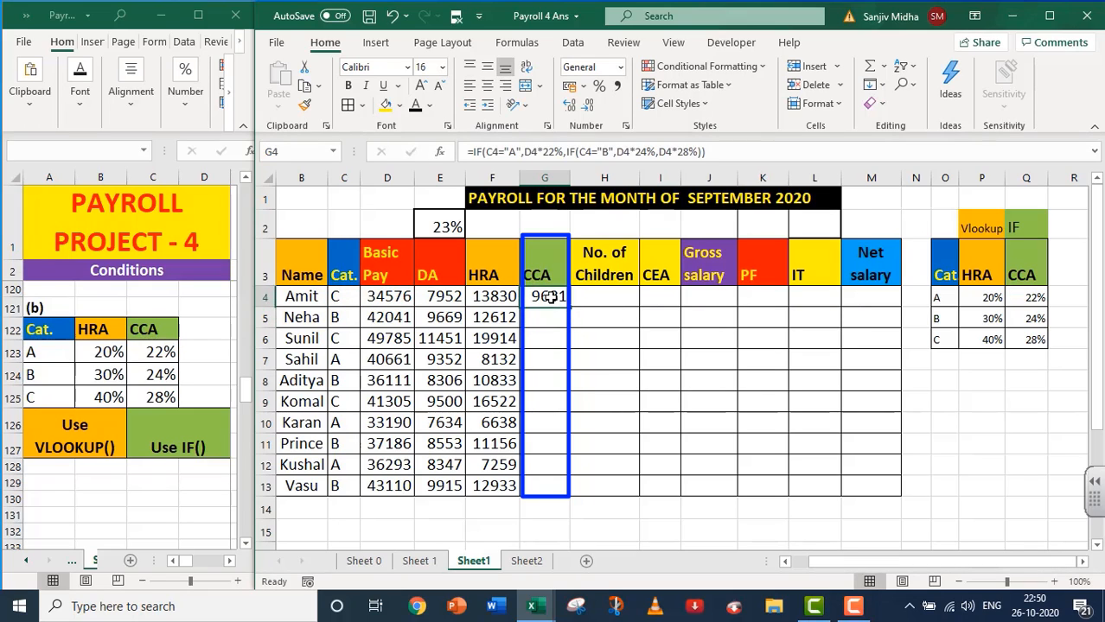
pyautogui.moveTo(571, 304); pyautogui.dragTo(567, 491)
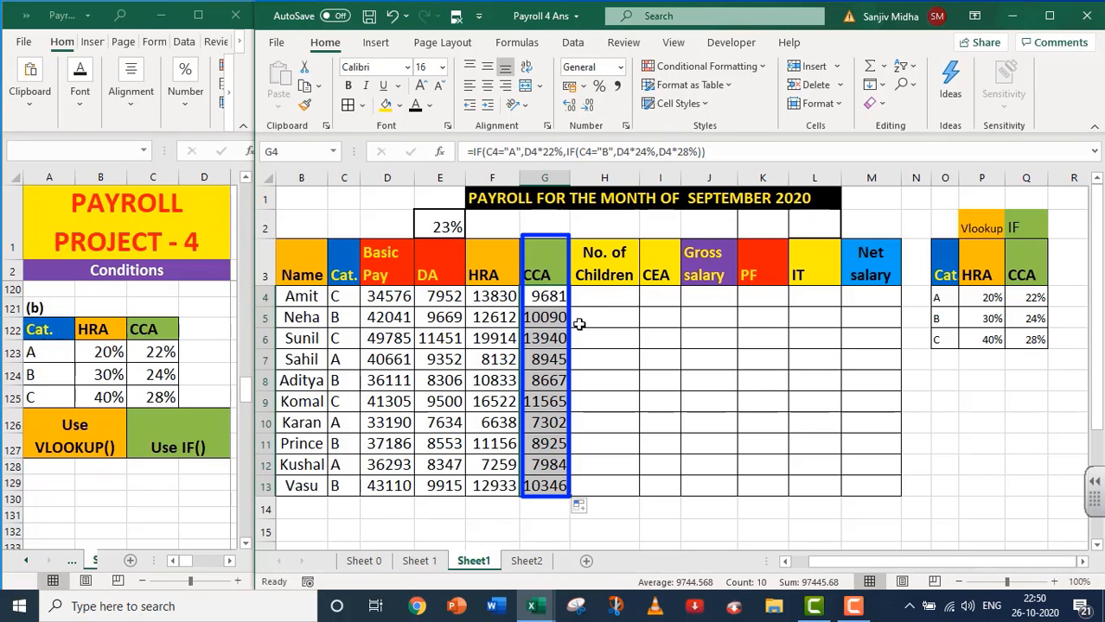
# Step: Show condition (c) in the conditions workbook and enter =RANDBETWEEN(0,5) in H4 for the number of children
pyautogui.moveTo(245, 545); pyautogui.dragTo(244, 545)
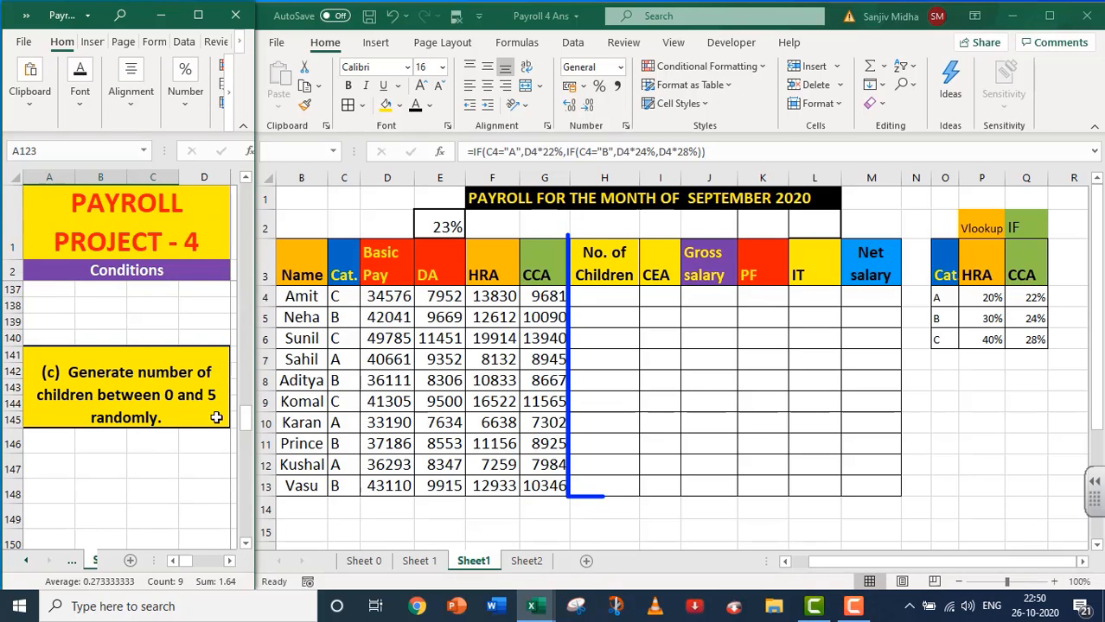
pyautogui.click(596, 295)
pyautogui.doubleClick(597, 295)
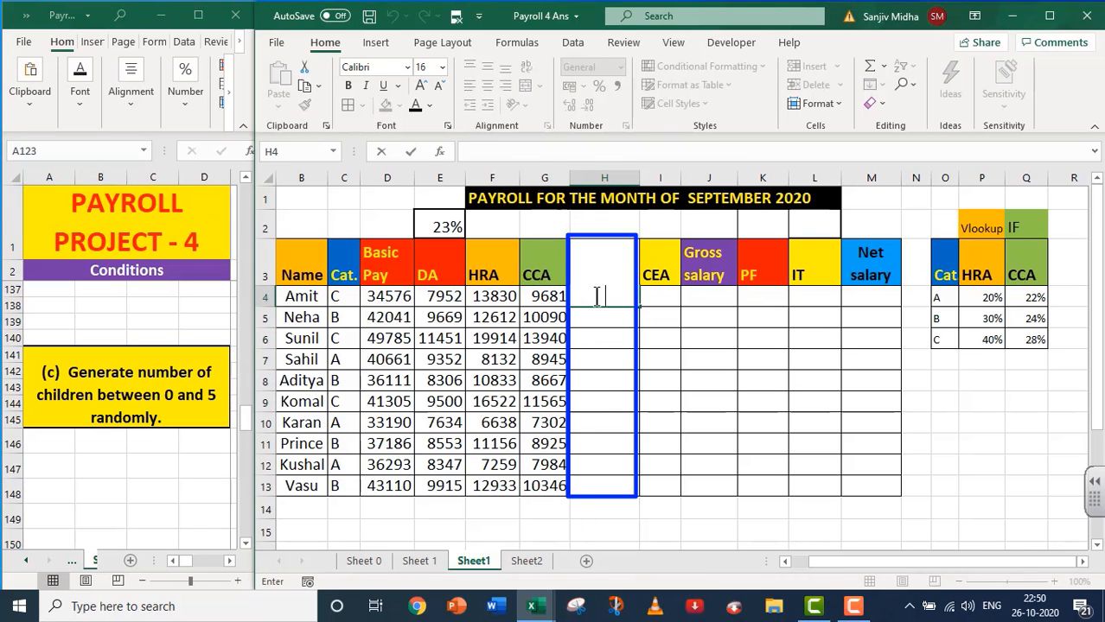
pyautogui.write('=')
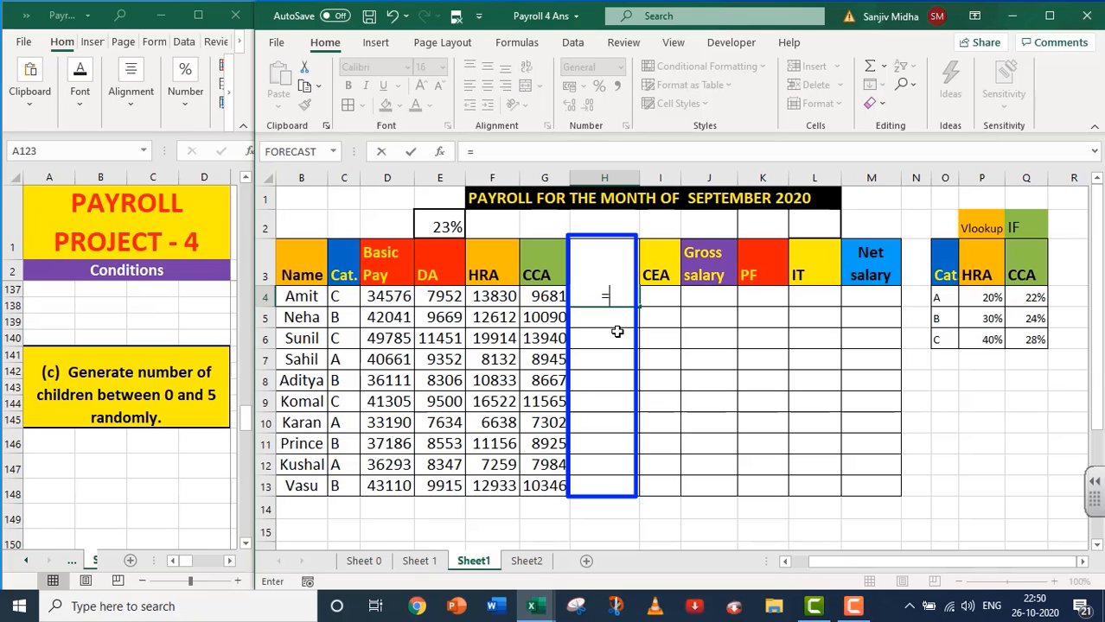
pyautogui.write('RAND')
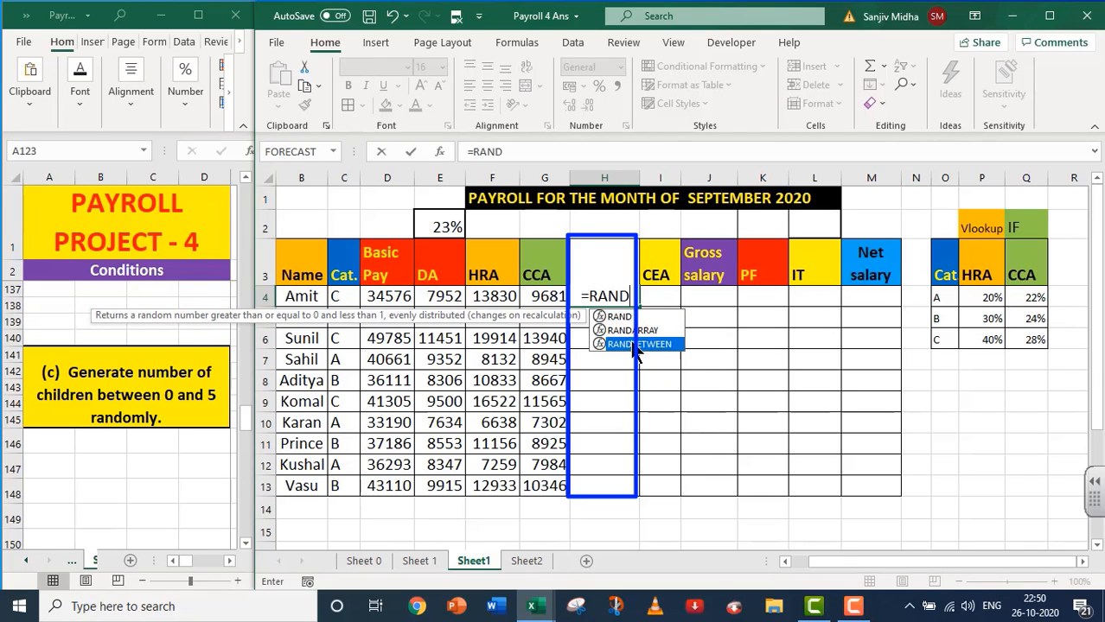
pyautogui.doubleClick(616, 342)
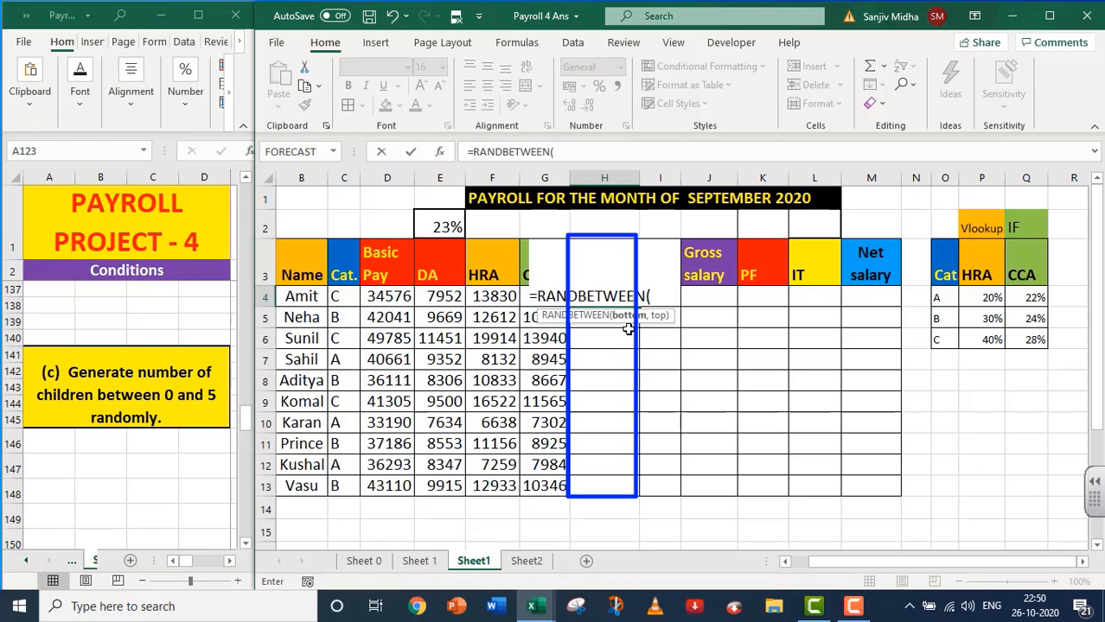
pyautogui.write('0,')
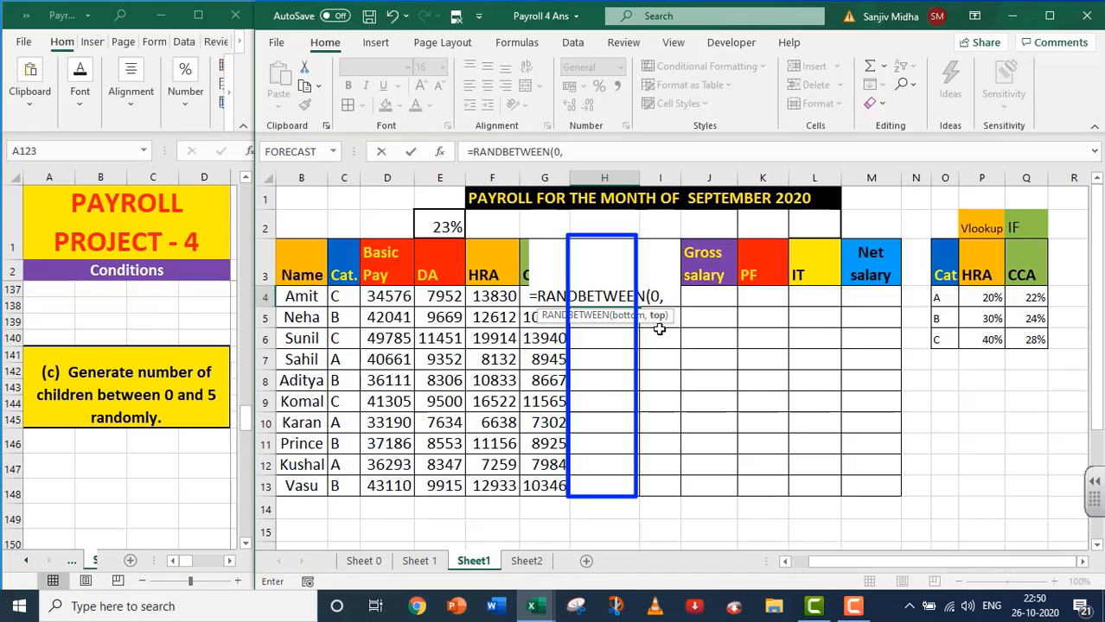
pyautogui.write('5)')
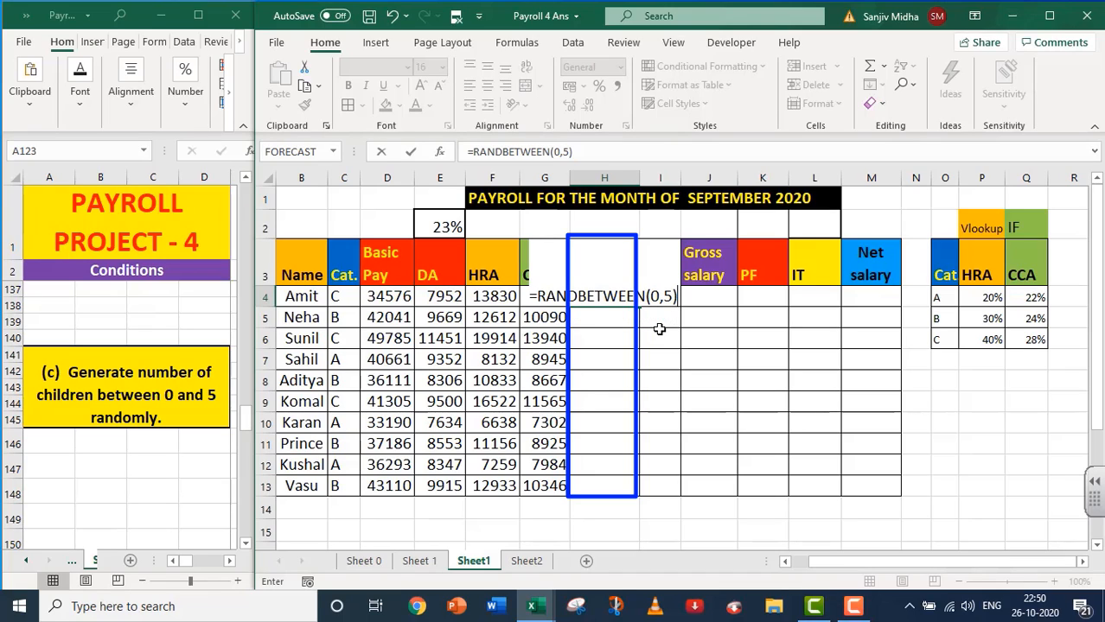
pyautogui.press('Return')
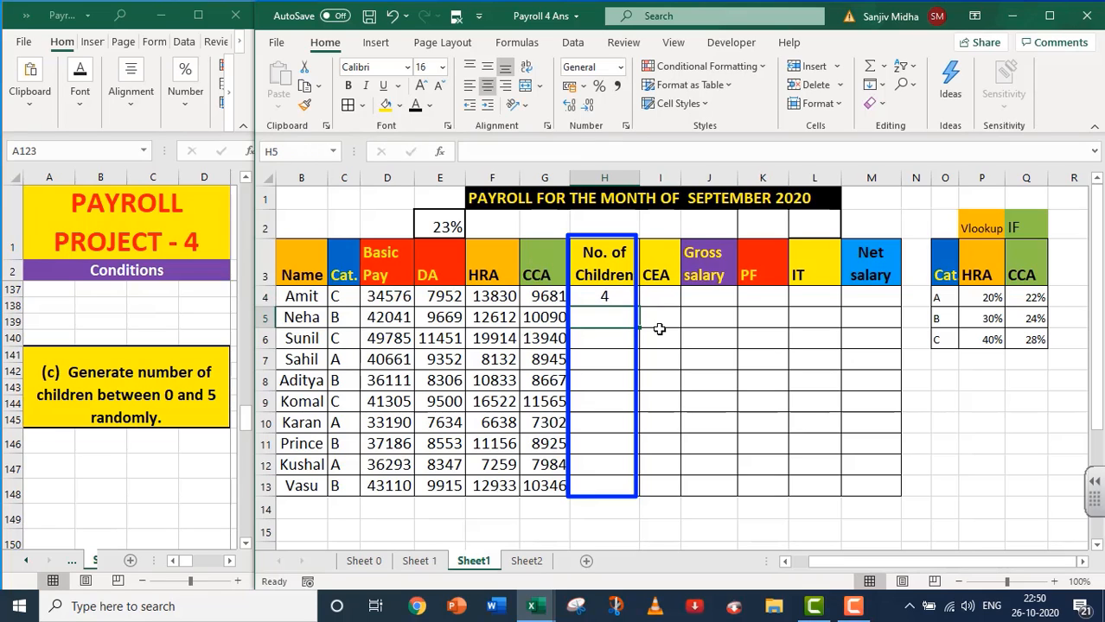
# Step: Fill the number-of-children formula from H4 down to H13 and re-enter H8 to recalculate the random numbers
pyautogui.click(610, 299)
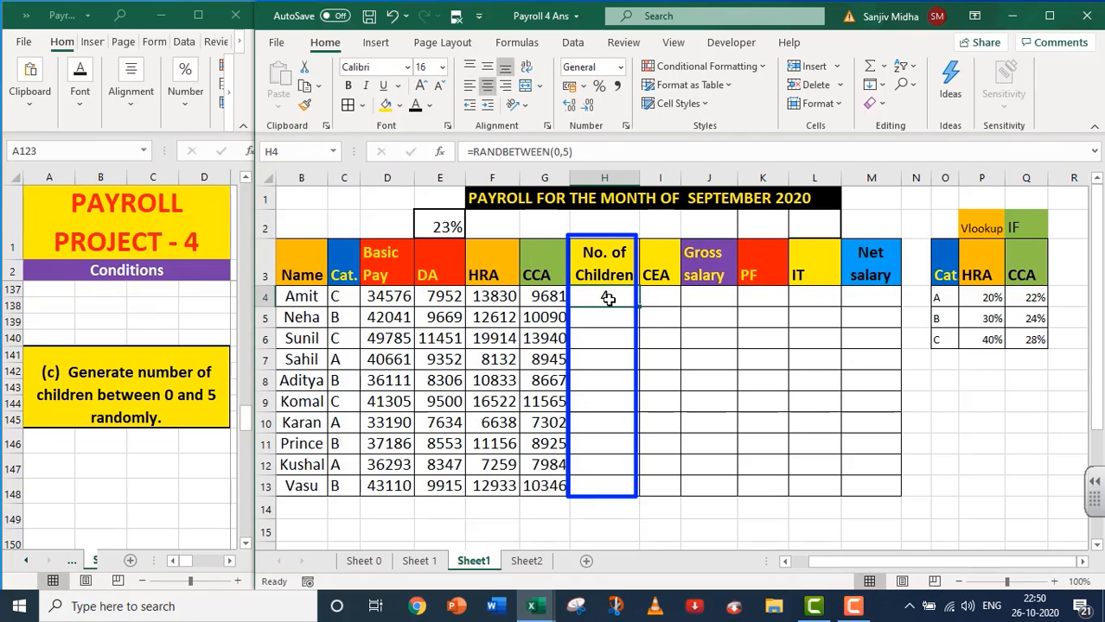
pyautogui.moveTo(640, 304); pyautogui.dragTo(632, 489)
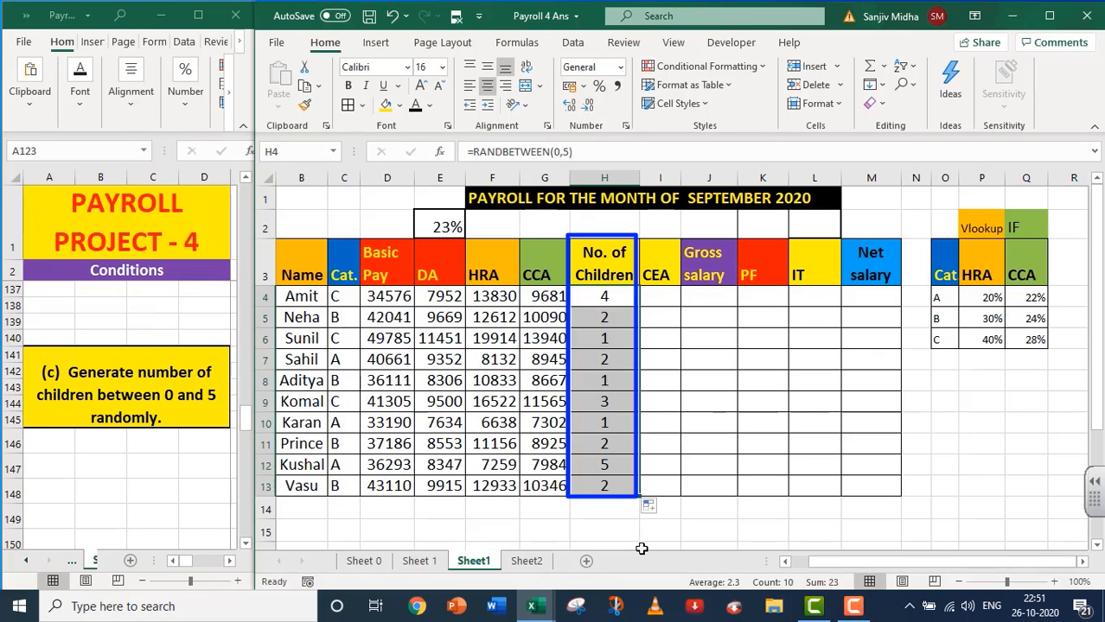
pyautogui.doubleClick(630, 380)
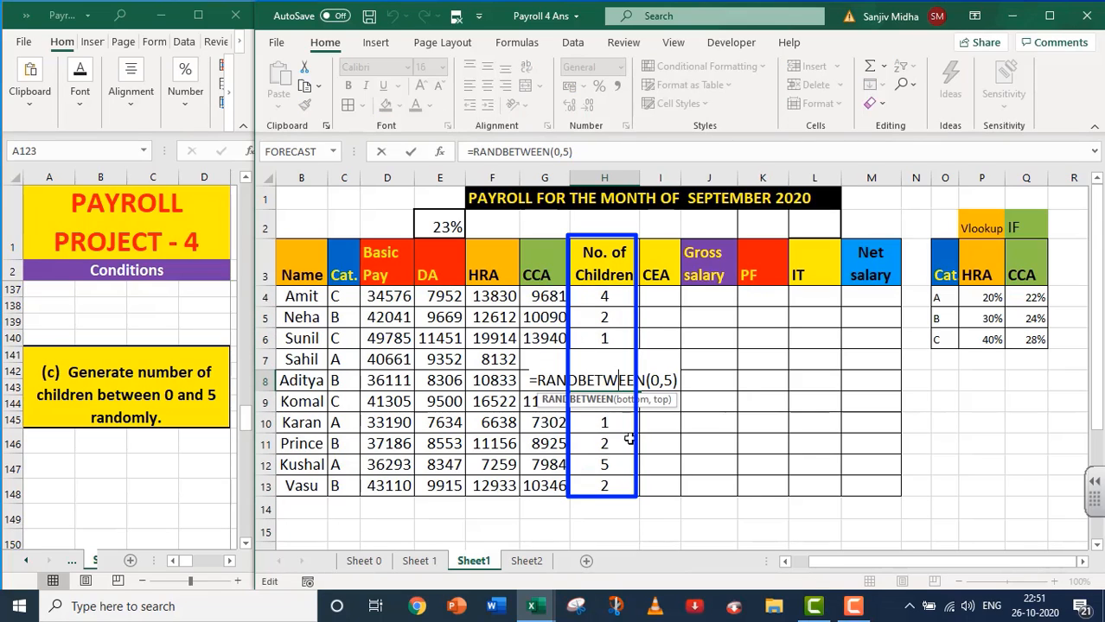
pyautogui.press('Return')
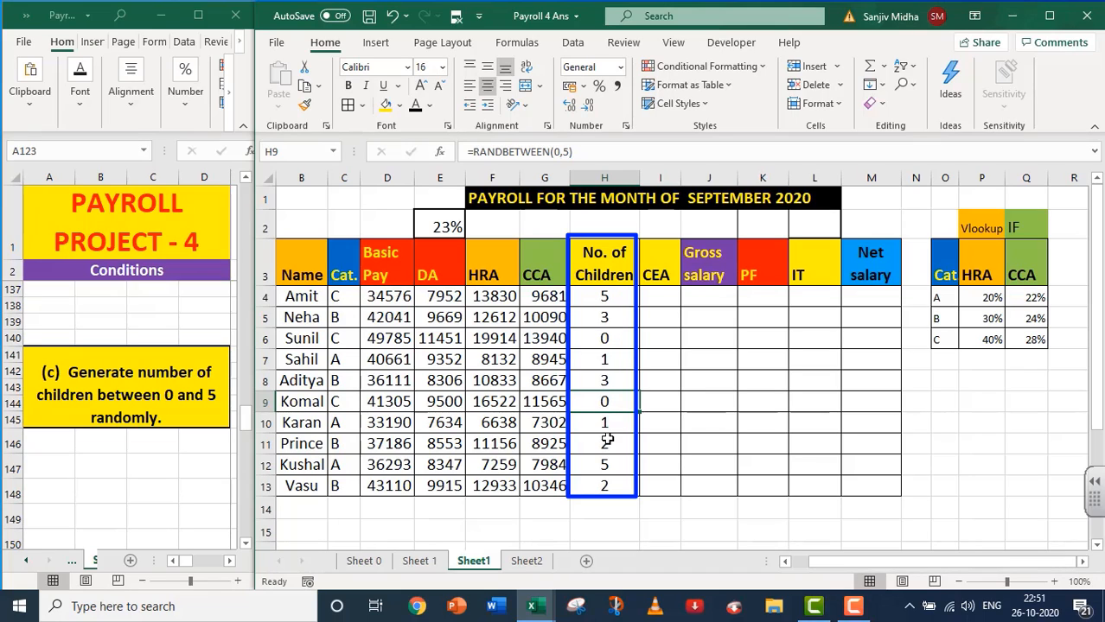
# Step: Convert the number-of-children formulas in H4:H13 to fixed numbers by copying them and pasting them in place as Values
pyautogui.click(614, 296)
pyautogui.moveTo(615, 296); pyautogui.dragTo(609, 486)
pyautogui.hotkey('ctrl', 'c')
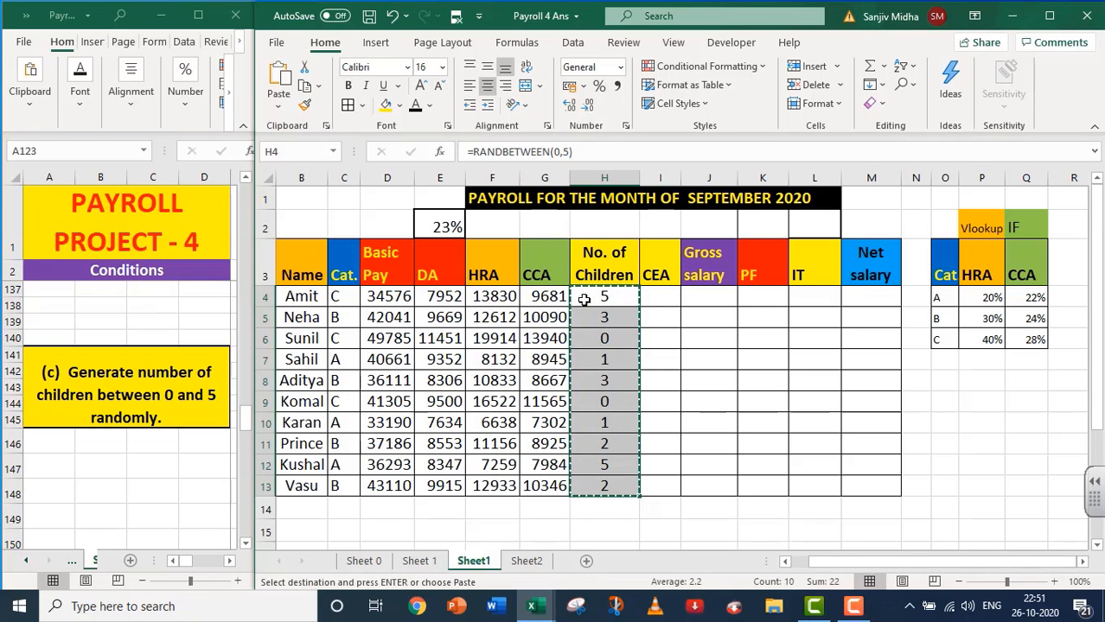
pyautogui.rightClick(585, 308)
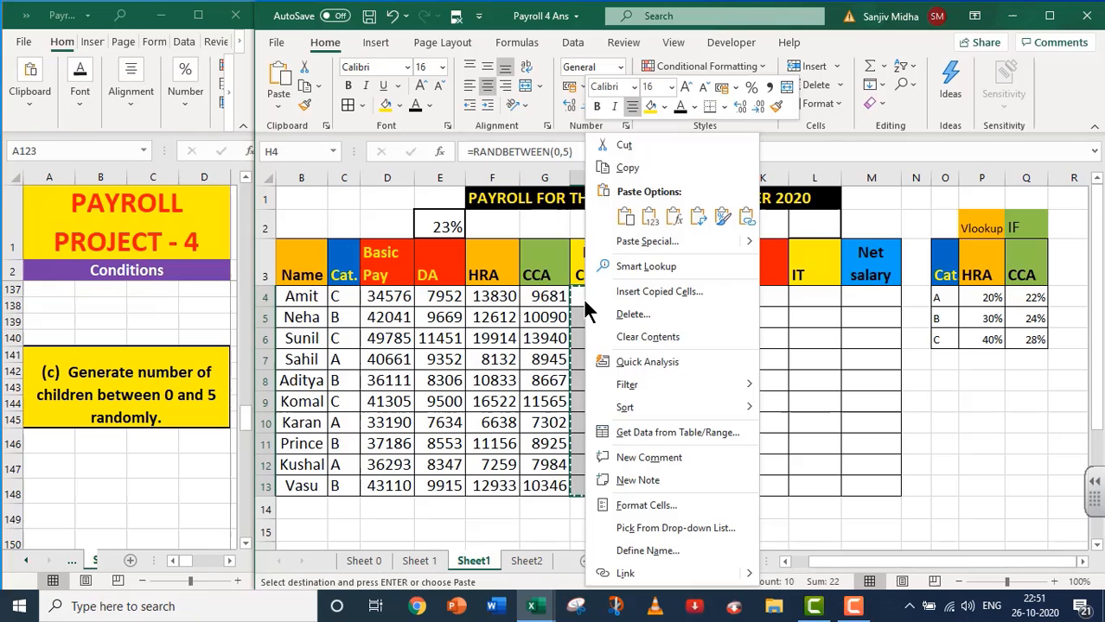
pyautogui.click(629, 240)
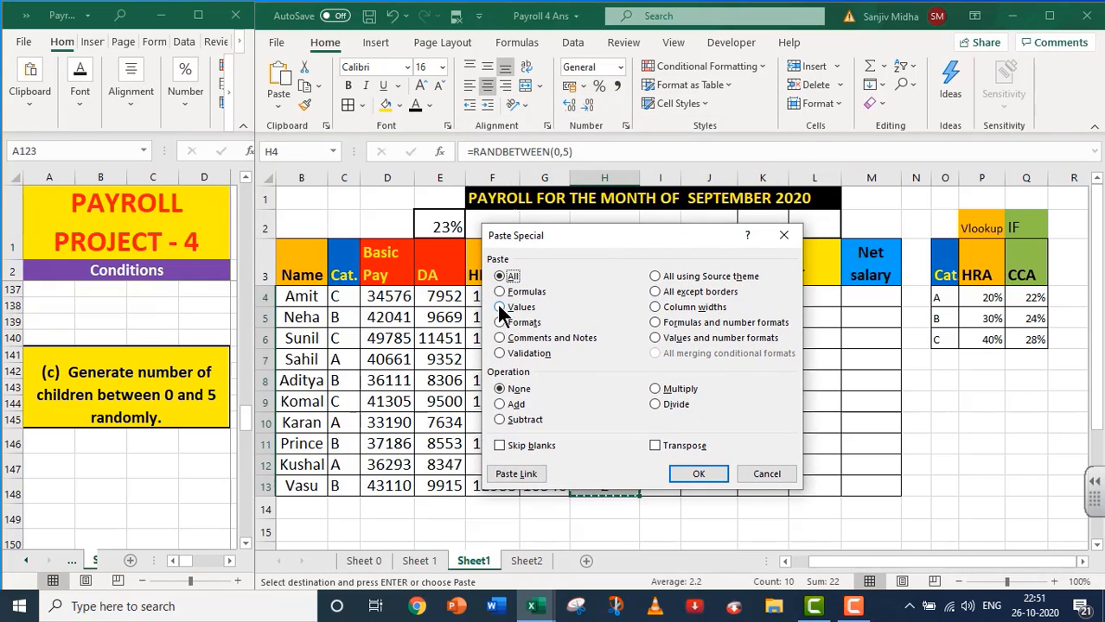
pyautogui.click(500, 307)
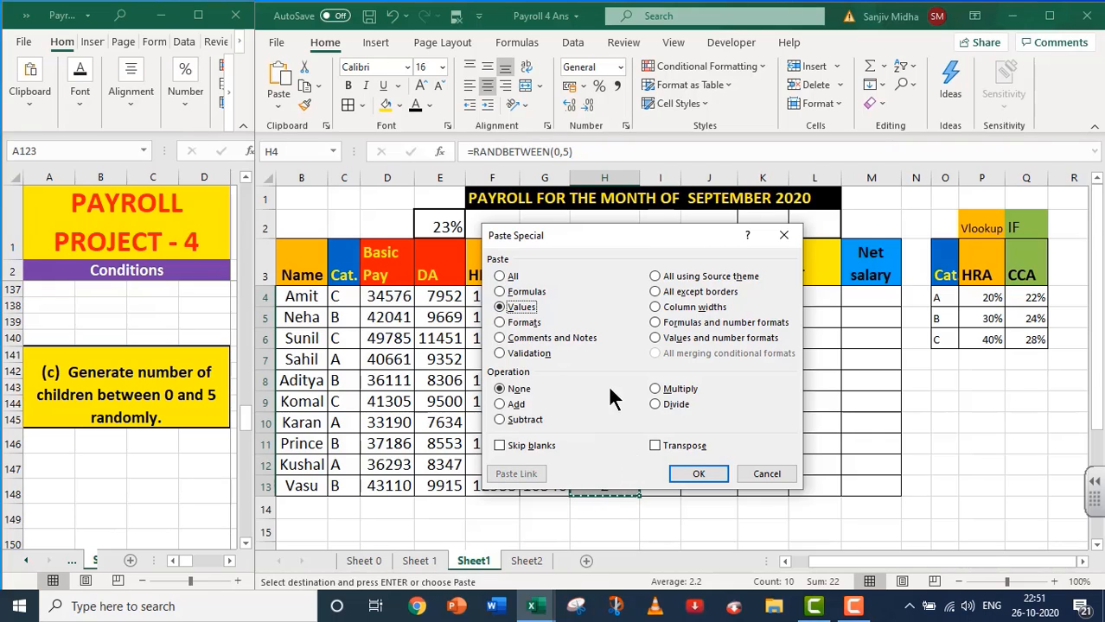
pyautogui.click(699, 476)
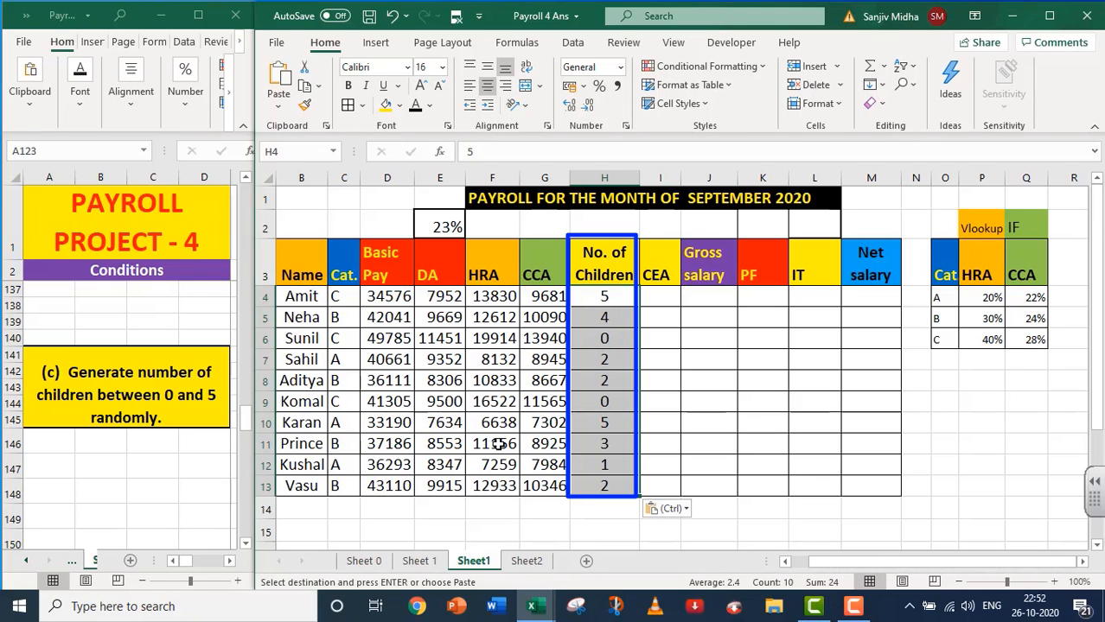
# Step: Show condition (d) in the conditions workbook and begin the CEA formula in I4 with an IF testing H4<=3
pyautogui.click(246, 544)
pyautogui.click(246, 543)
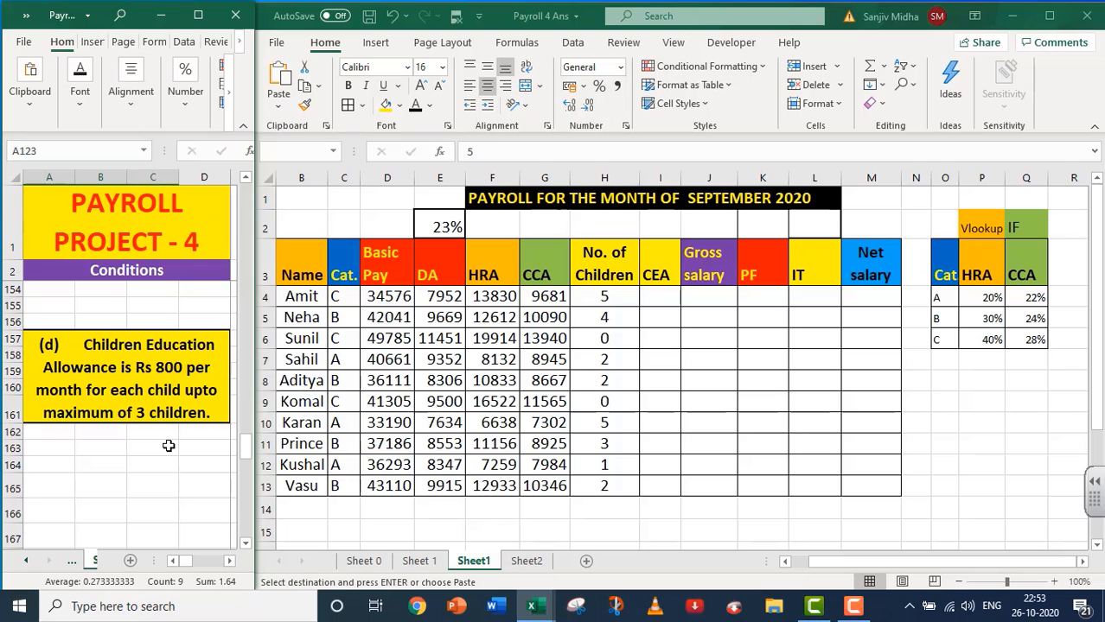
pyautogui.click(656, 294)
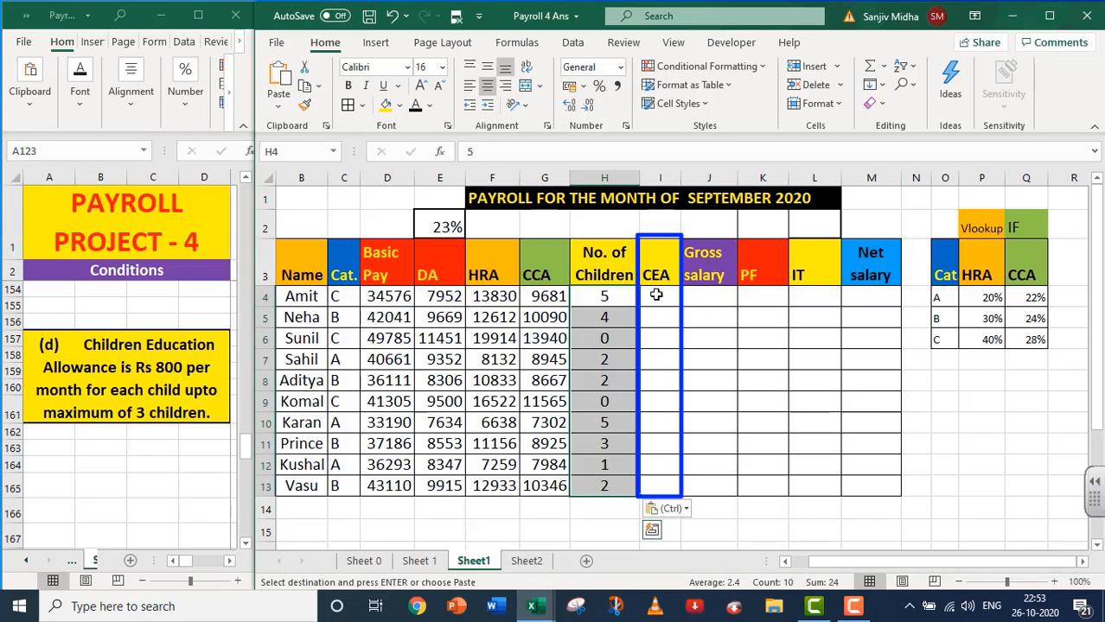
pyautogui.doubleClick(656, 295)
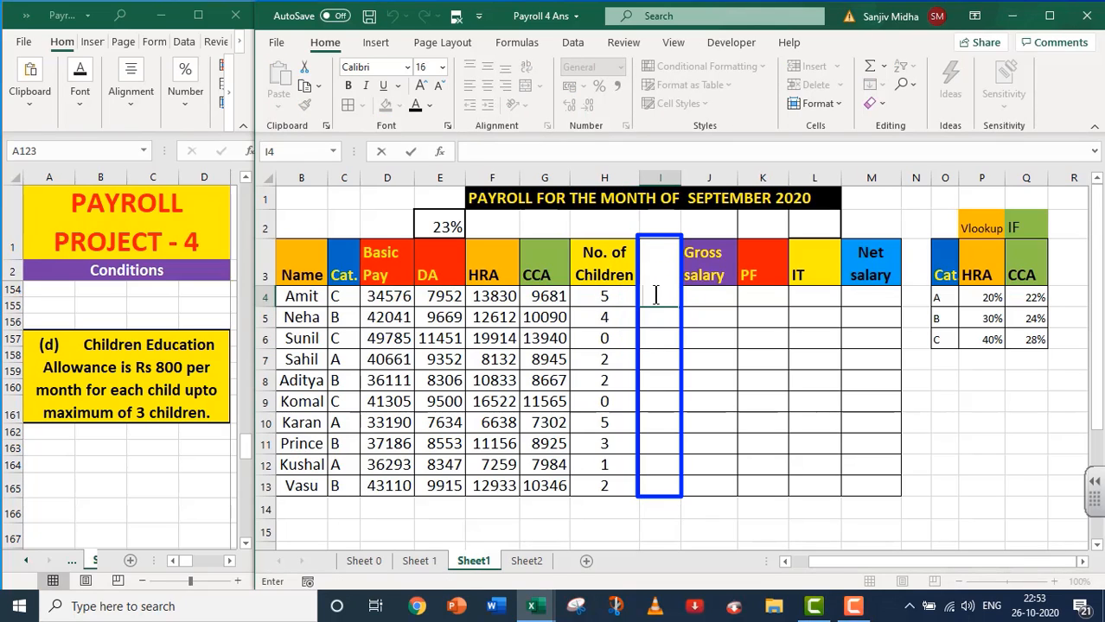
pyautogui.write('=IF(')
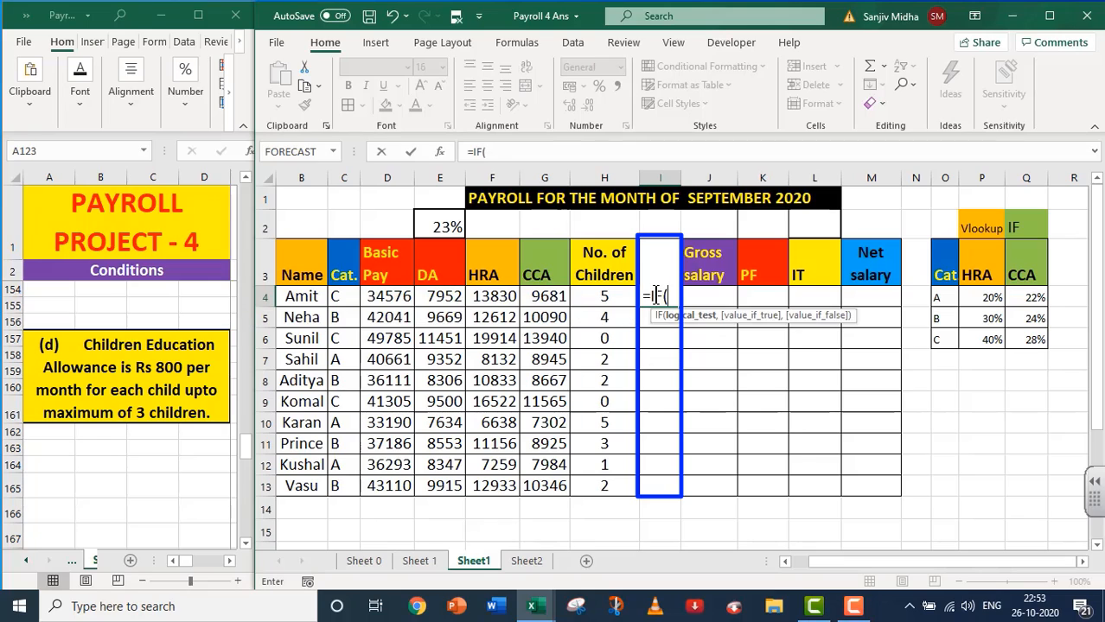
pyautogui.click(605, 295)
pyautogui.write('<')
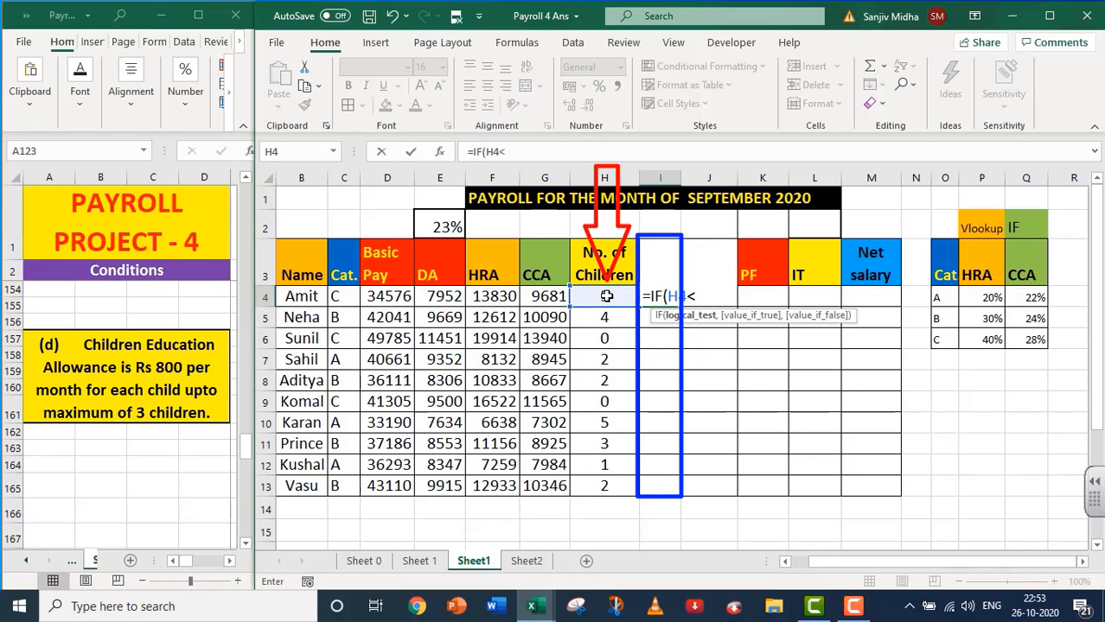
pyautogui.write('=3,')
# Step: Complete the I4 formula with H4*800 if true and 2400 otherwise, and fill it down to I13
pyautogui.click(593, 298)
pyautogui.write('*')
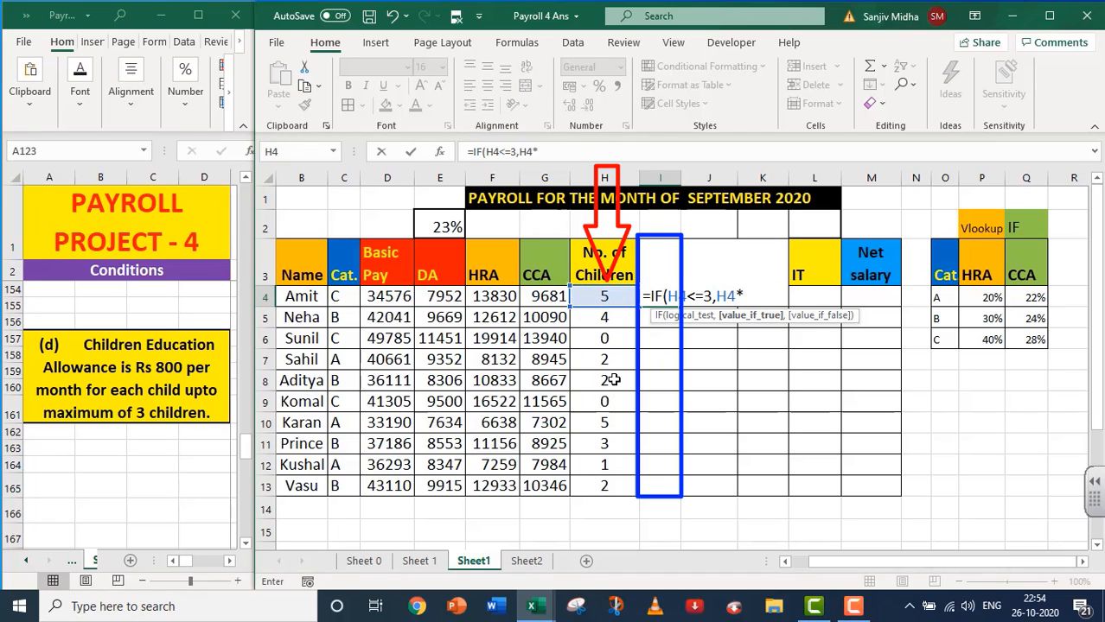
pyautogui.write('800,')
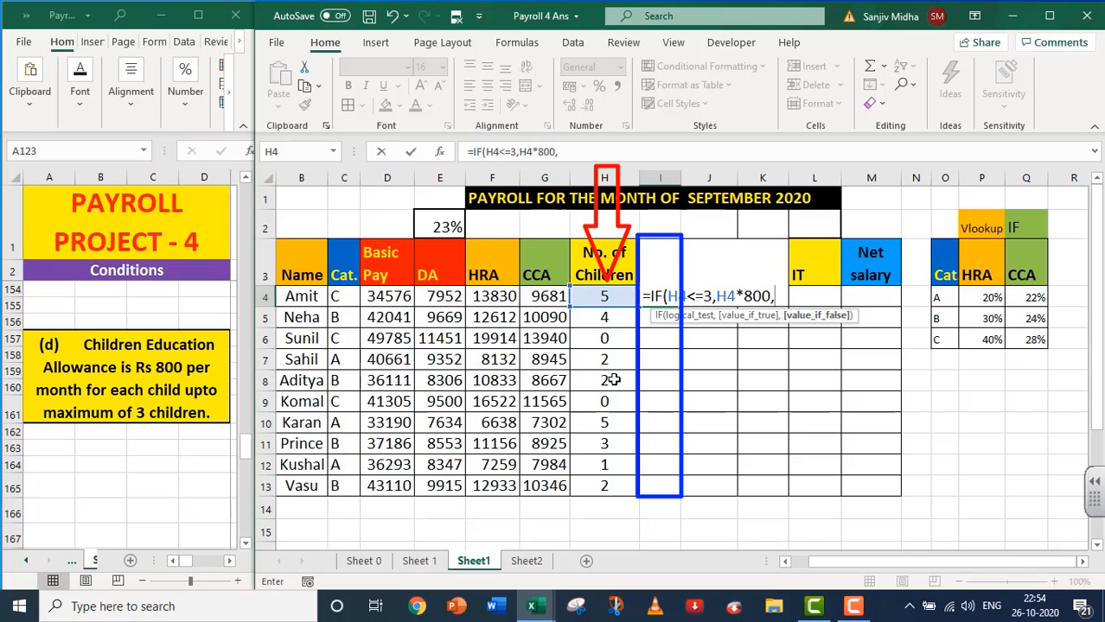
pyautogui.write('2400')
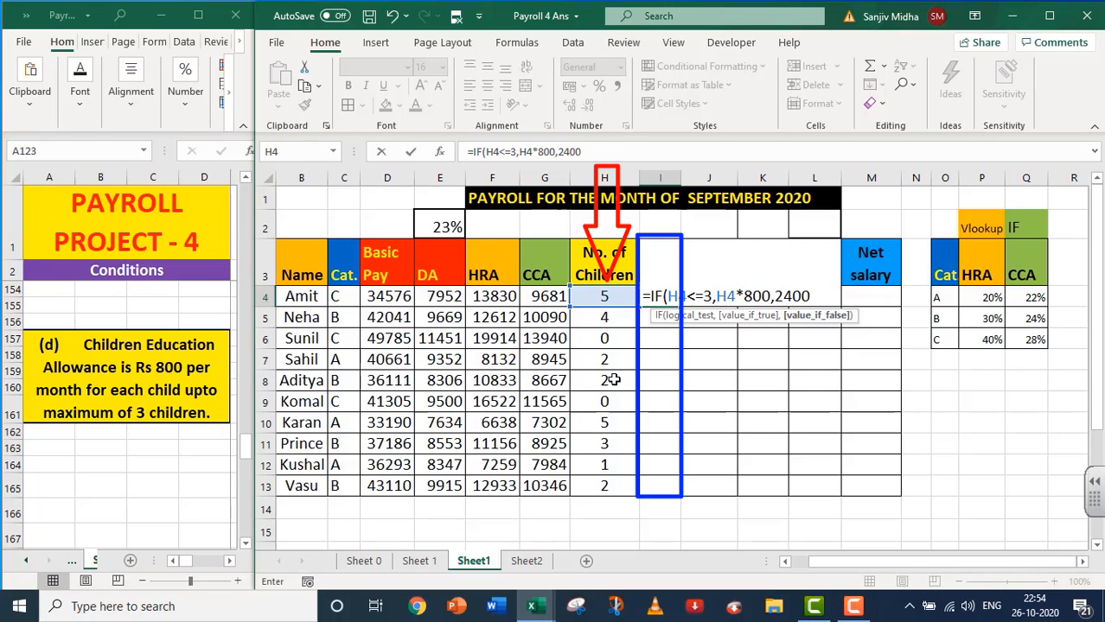
pyautogui.write(')')
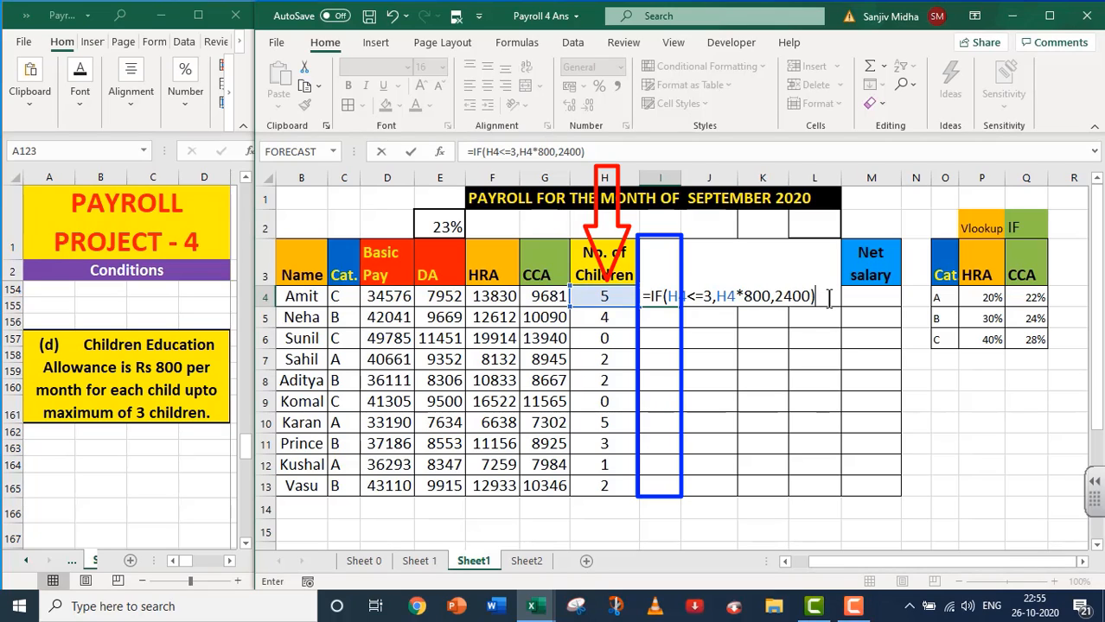
pyautogui.press('Return')
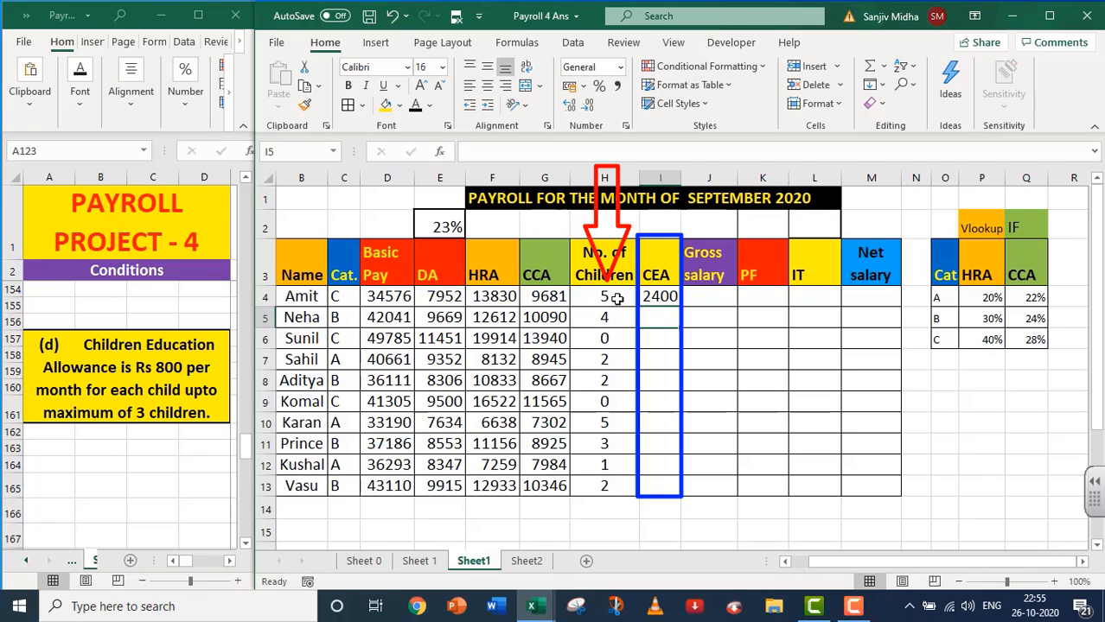
pyautogui.click(670, 298)
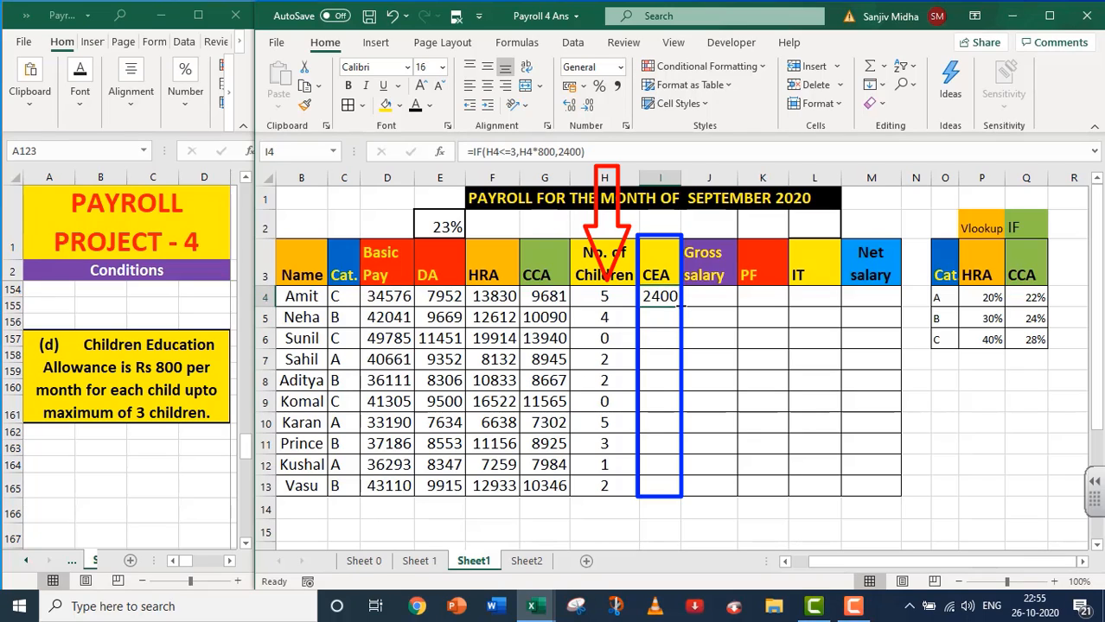
pyautogui.moveTo(681, 306); pyautogui.dragTo(675, 529)
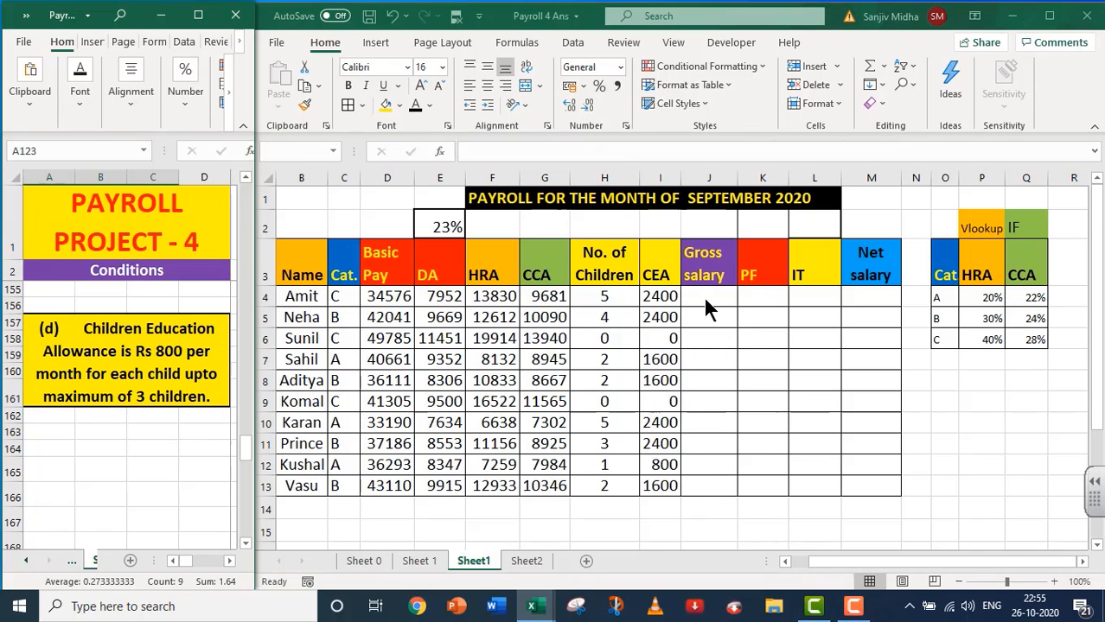
# Step: Begin the gross salary formula in J4 as a SUM of the basic pay to CCA range D4:G4
pyautogui.click(704, 295)
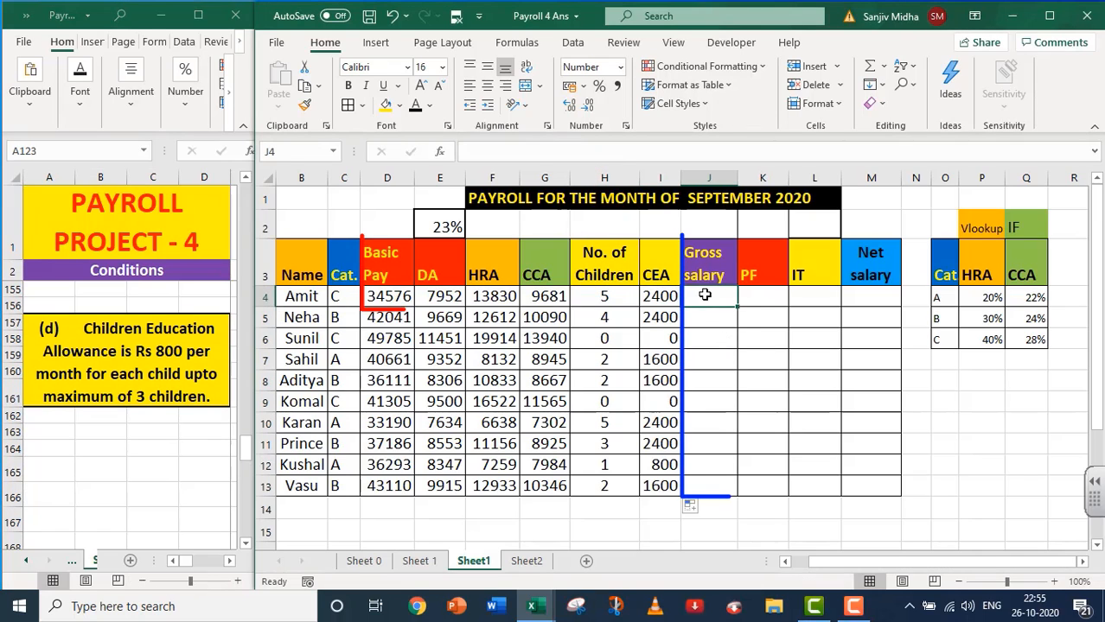
pyautogui.doubleClick(705, 295)
pyautogui.write('=')
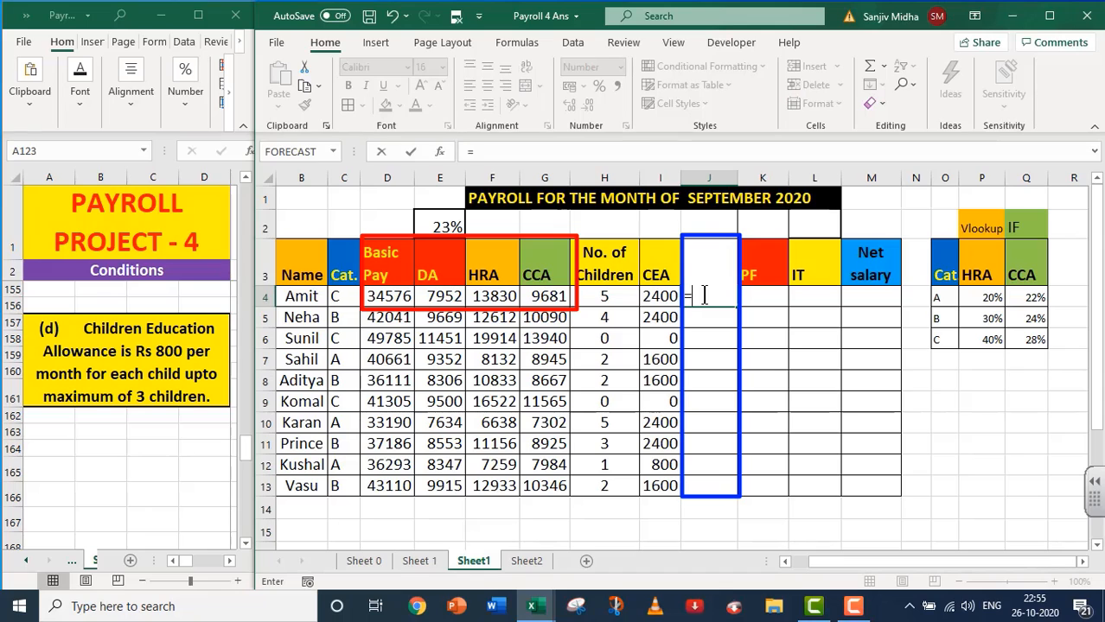
pyautogui.write('SUM(')
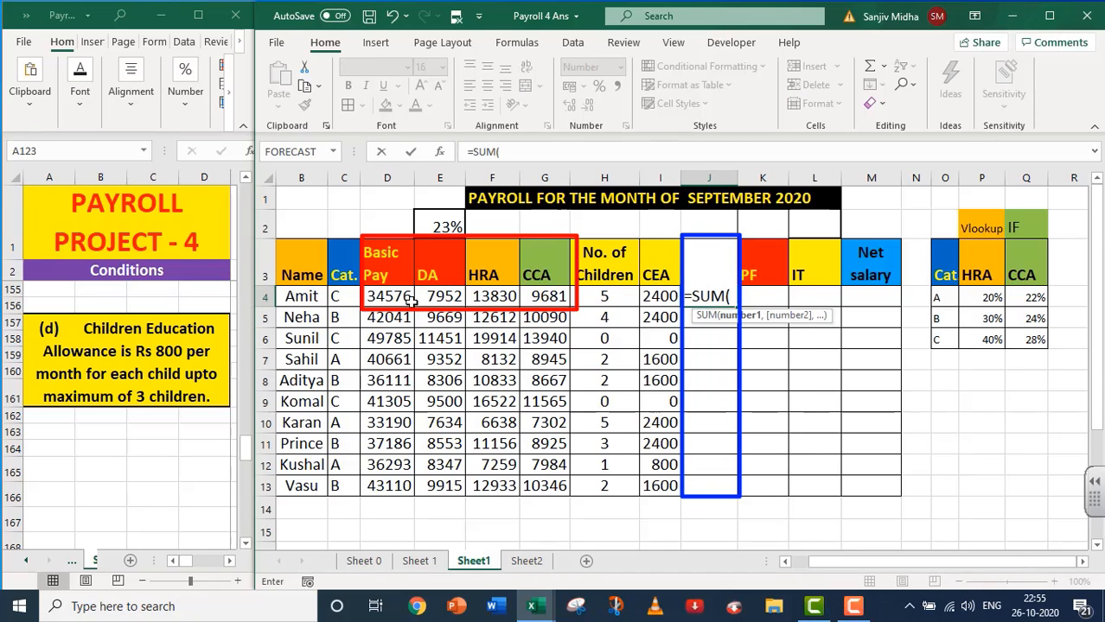
pyautogui.moveTo(386, 297); pyautogui.dragTo(513, 296)
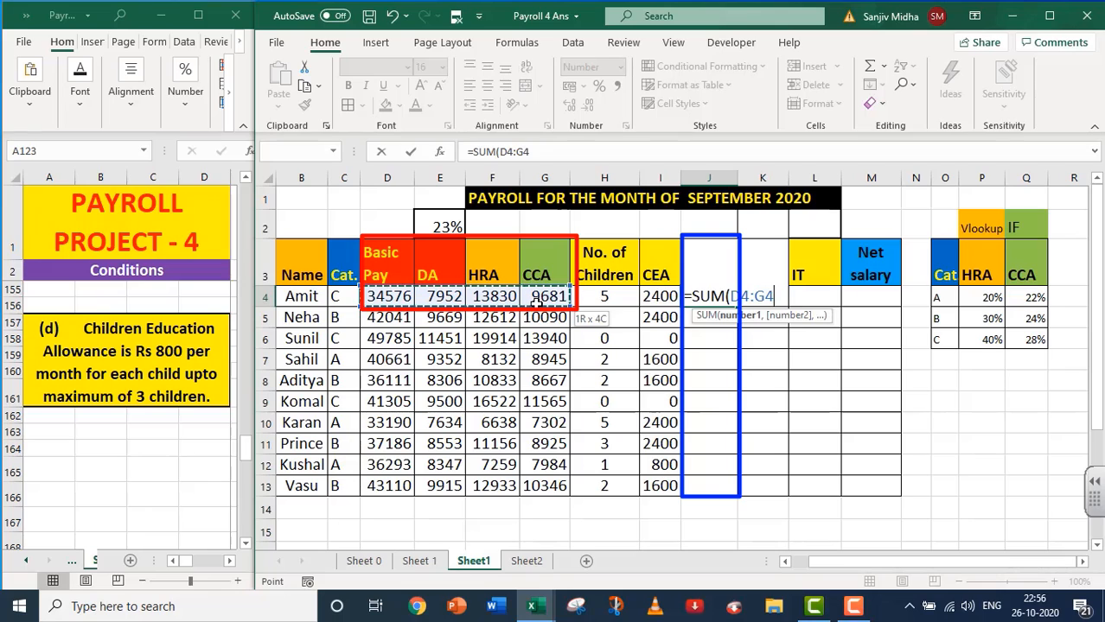
pyautogui.moveTo(536, 301); pyautogui.dragTo(538, 302)
pyautogui.write(',')
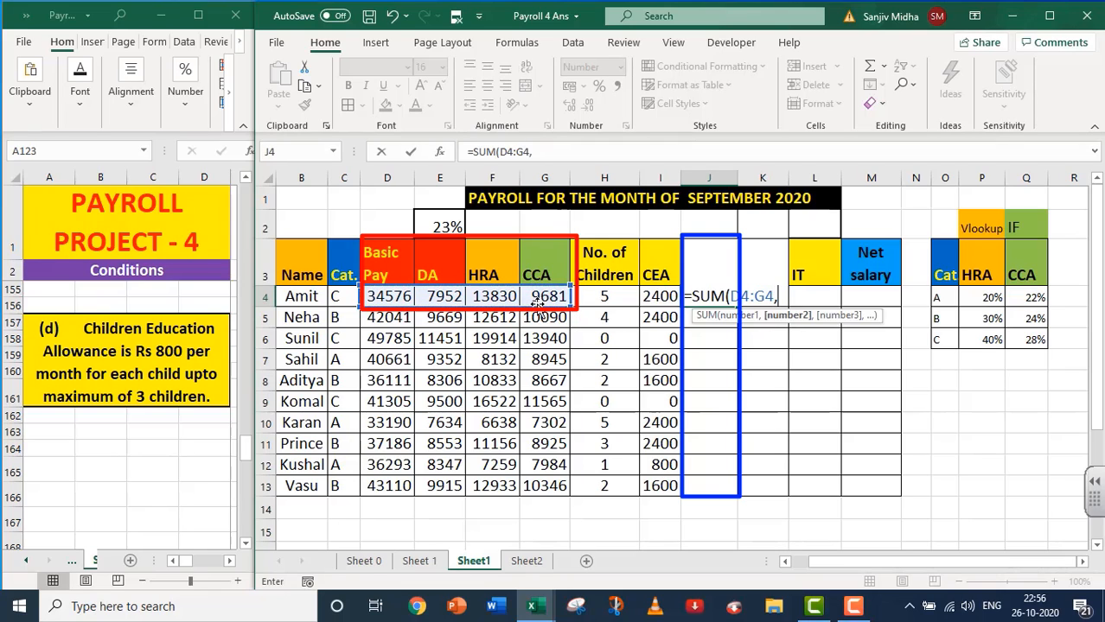
# Step: Add the CEA cell I4 as the second SUM argument in J4 and fill the formula down to J13
pyautogui.click(662, 296)
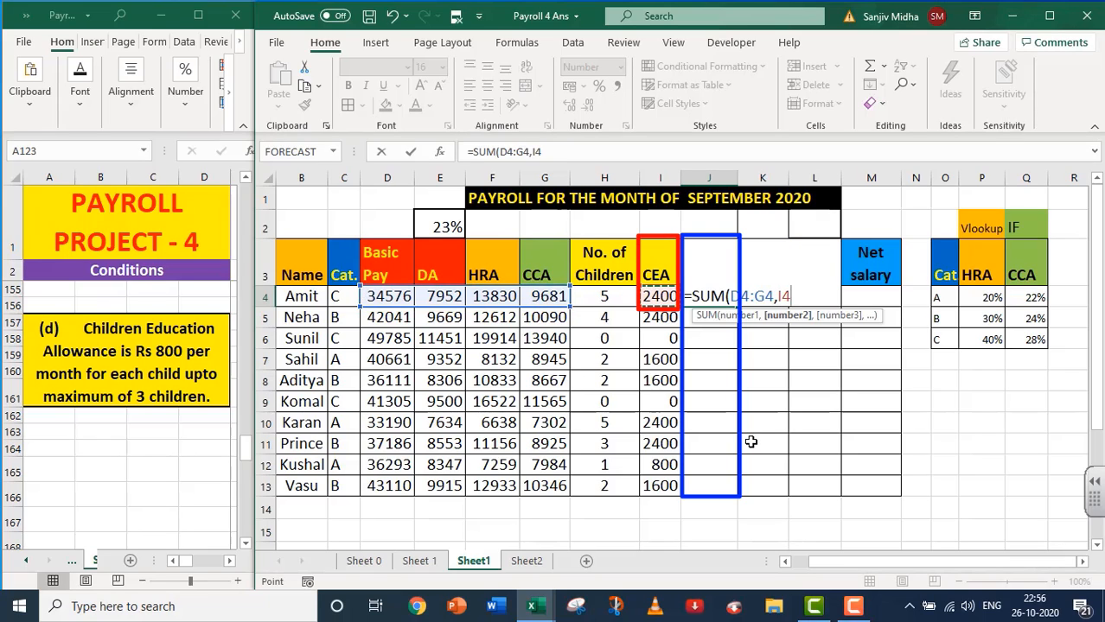
pyautogui.write(')')
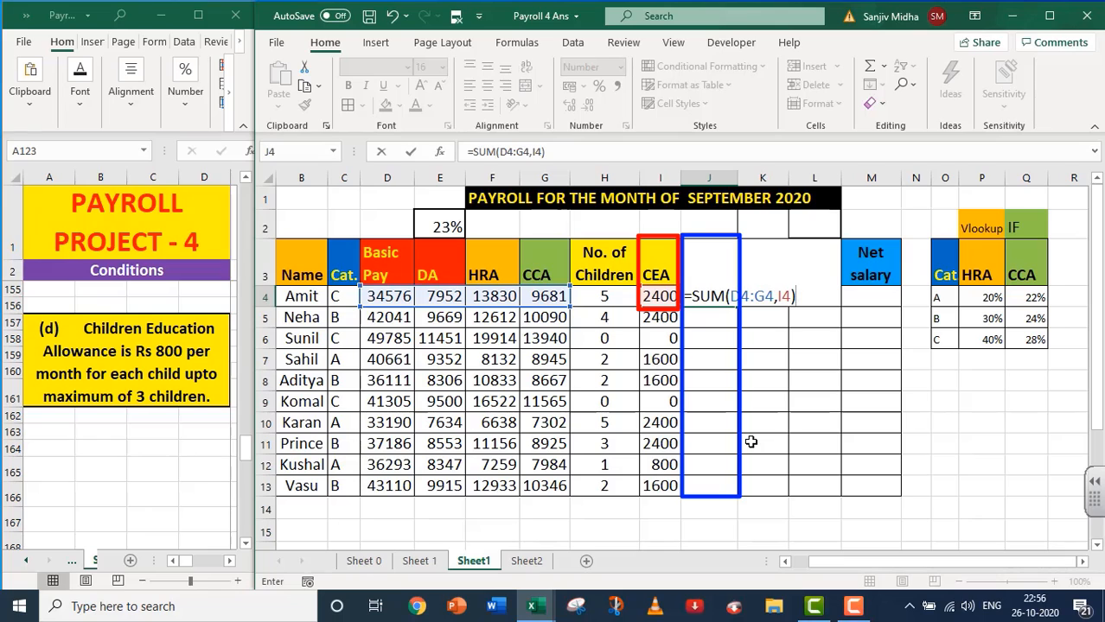
pyautogui.press('Return')
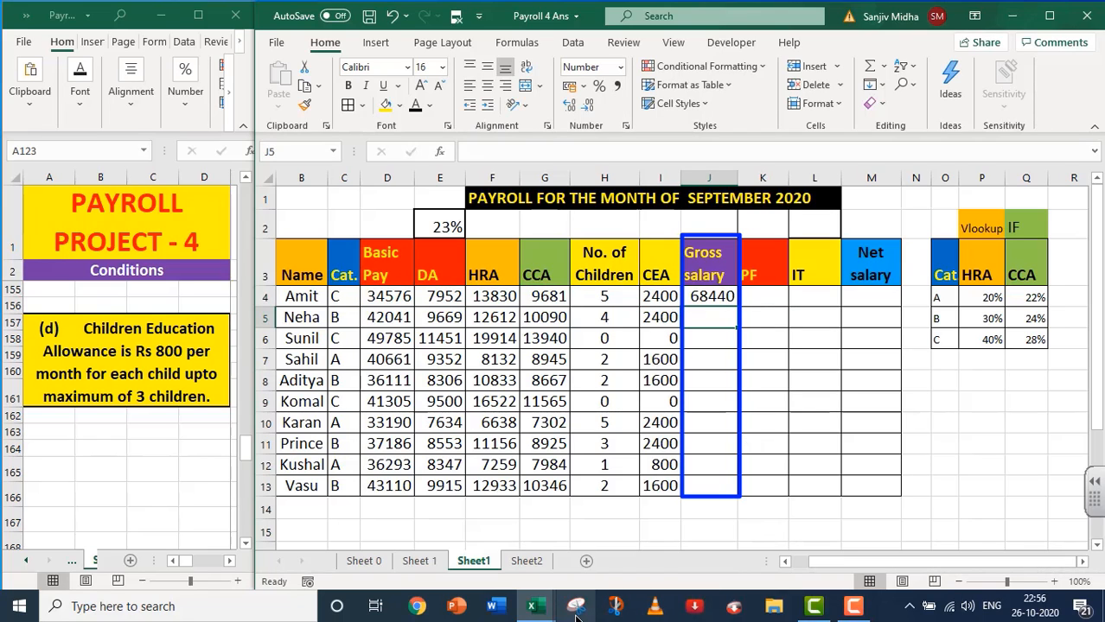
pyautogui.click(718, 299)
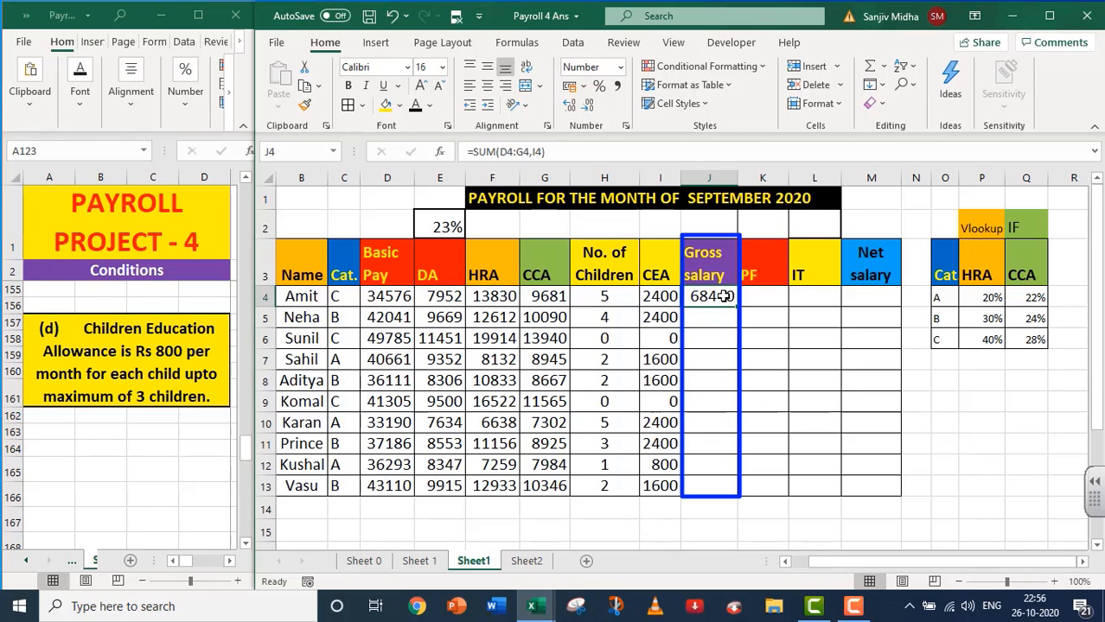
pyautogui.moveTo(735, 302); pyautogui.dragTo(743, 504)
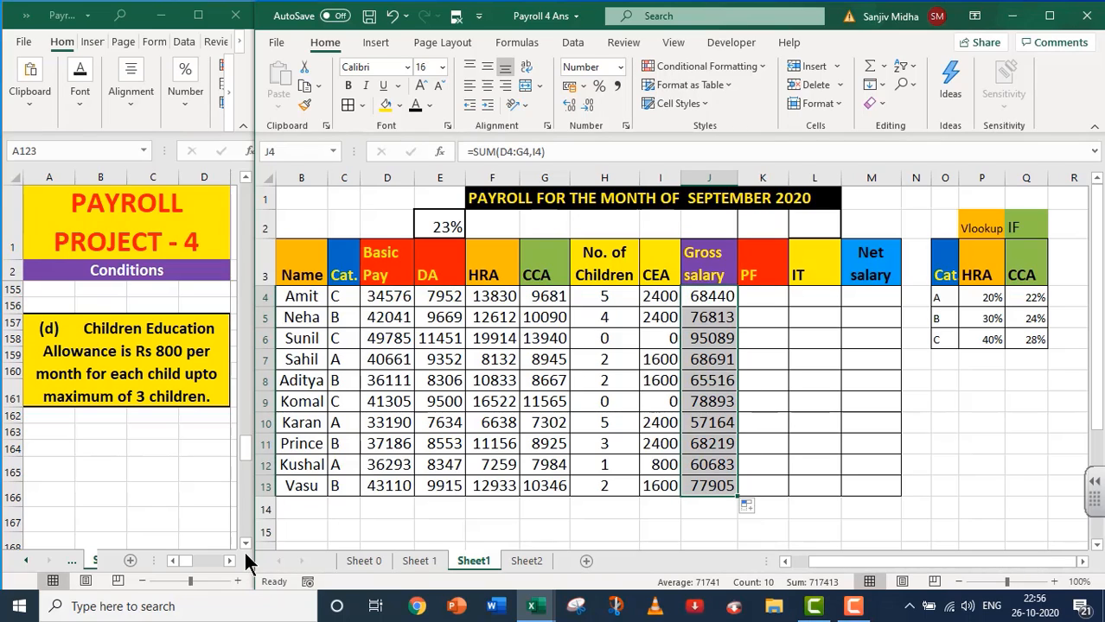
# Step: Show condition (e) in the conditions workbook and apply the black font colour to the PF rate in K2
pyautogui.moveTo(245, 542); pyautogui.dragTo(244, 541)
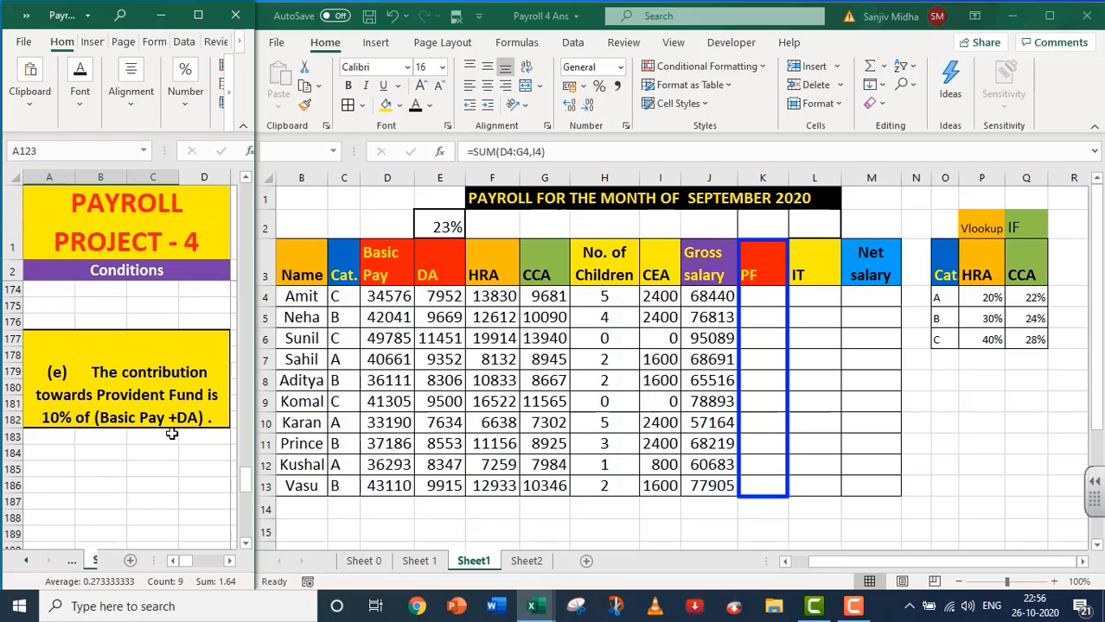
pyautogui.click(585, 464)
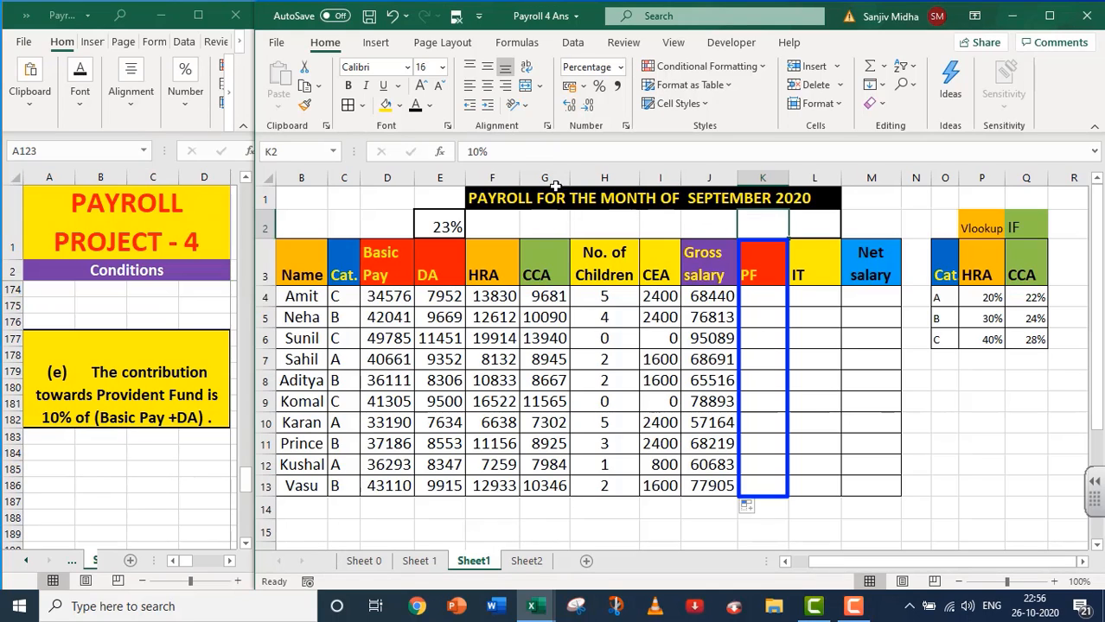
pyautogui.click(416, 105)
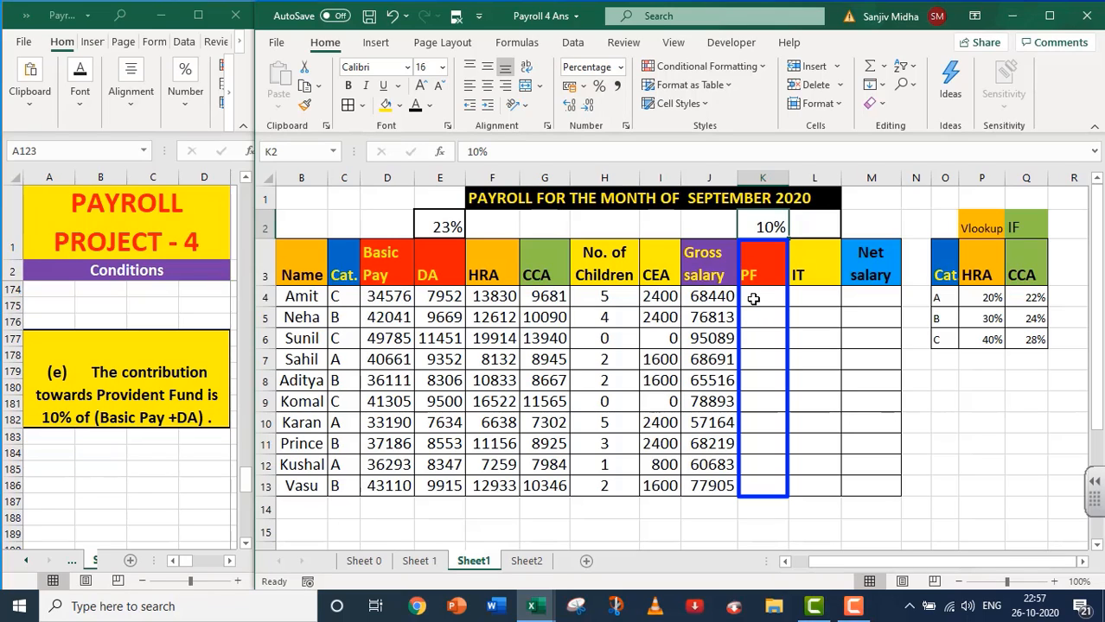
# Step: Enter the PF formula =$K$2*(D4+E4) in K4 with an absolute reference to the rate, and fill it down to K13
pyautogui.doubleClick(754, 299)
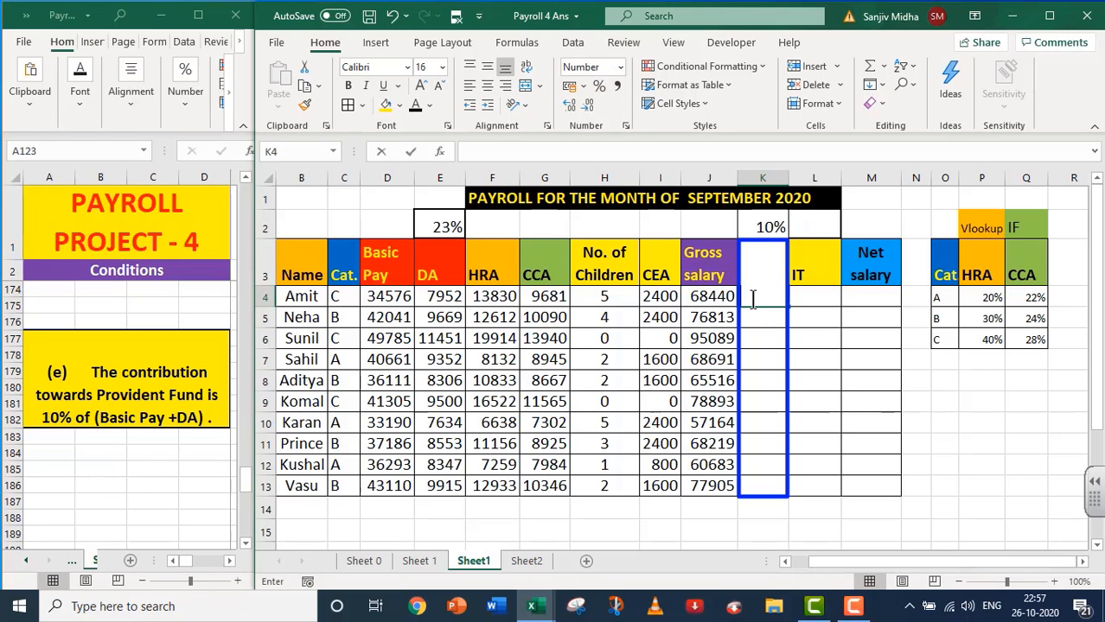
pyautogui.write('=')
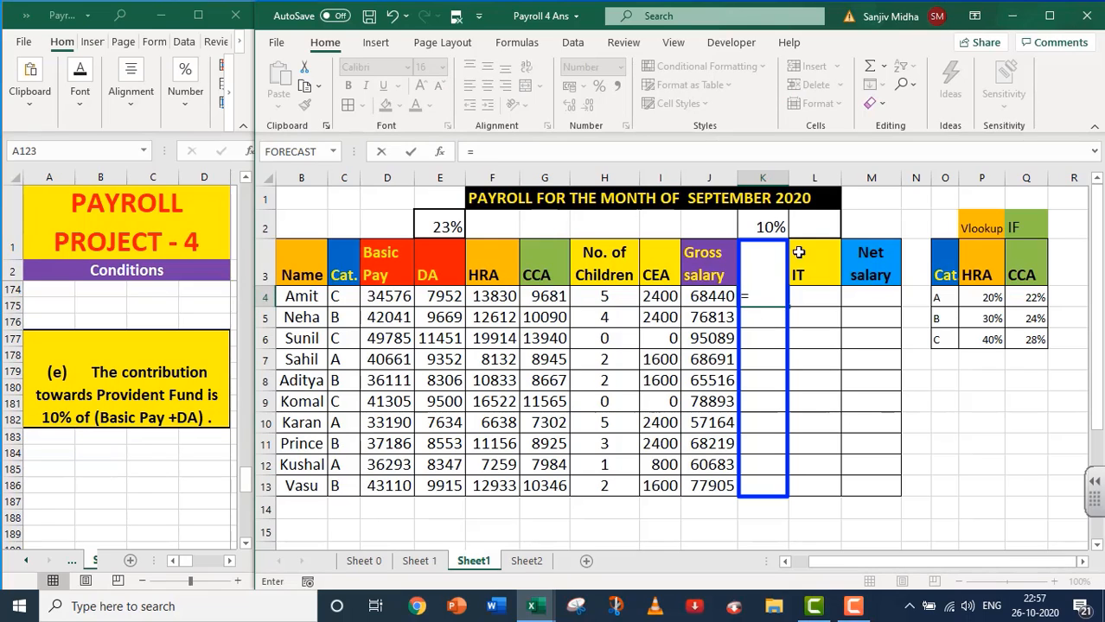
pyautogui.click(769, 224)
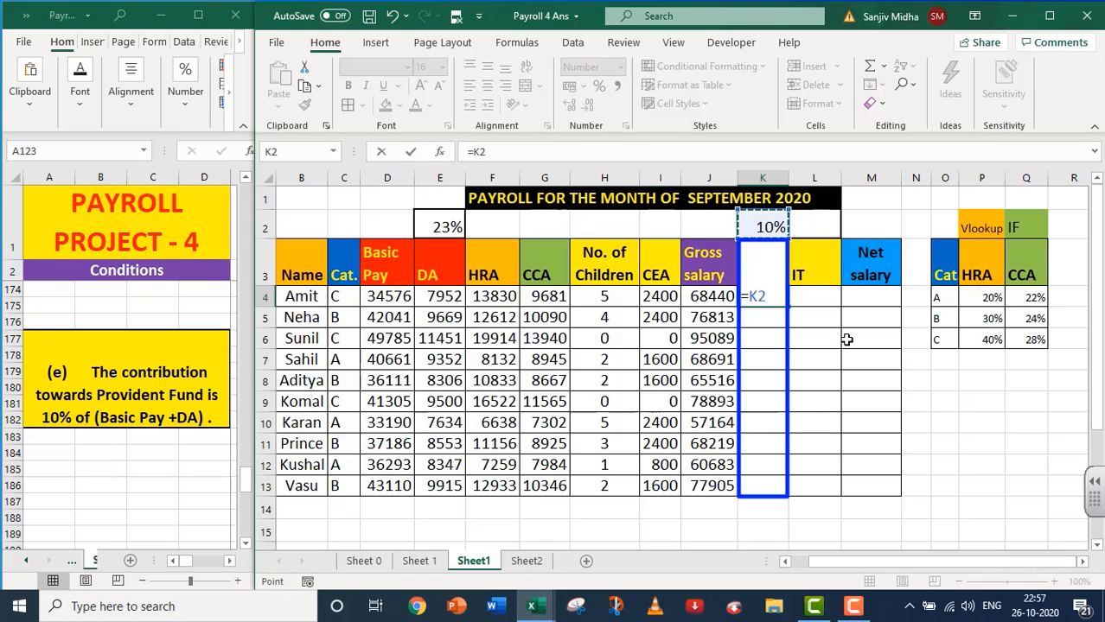
pyautogui.press('F4')
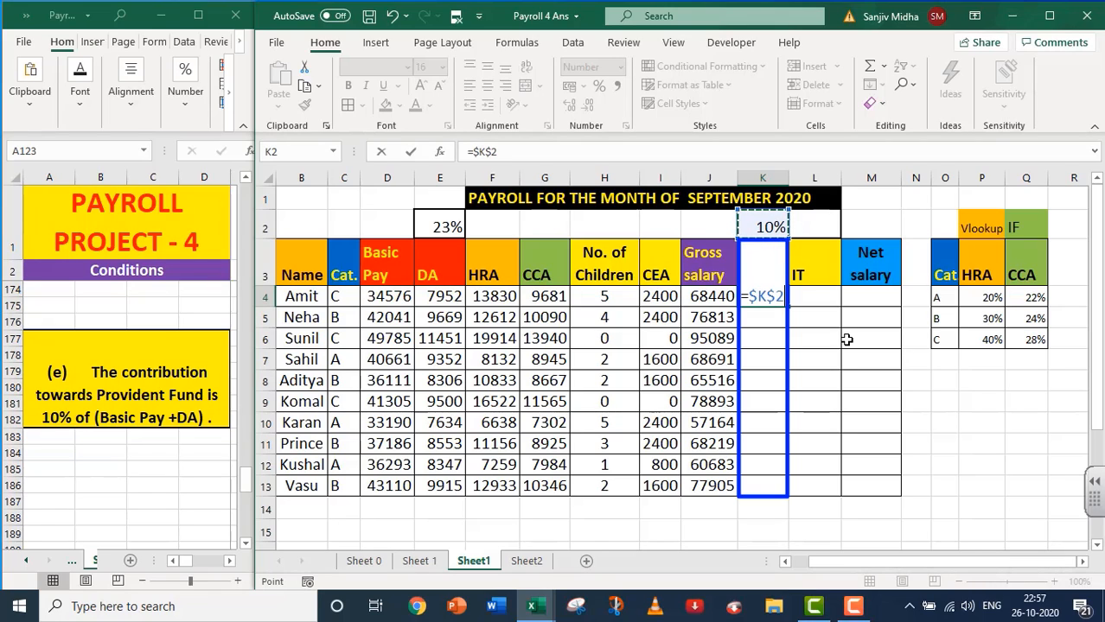
pyautogui.write('*')
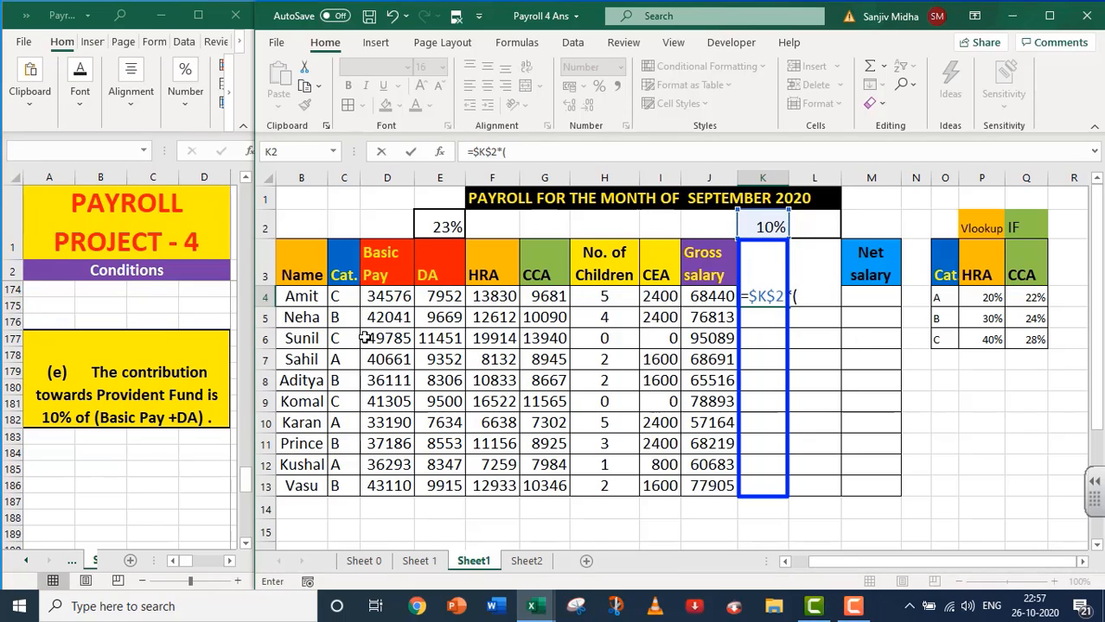
pyautogui.click(389, 297)
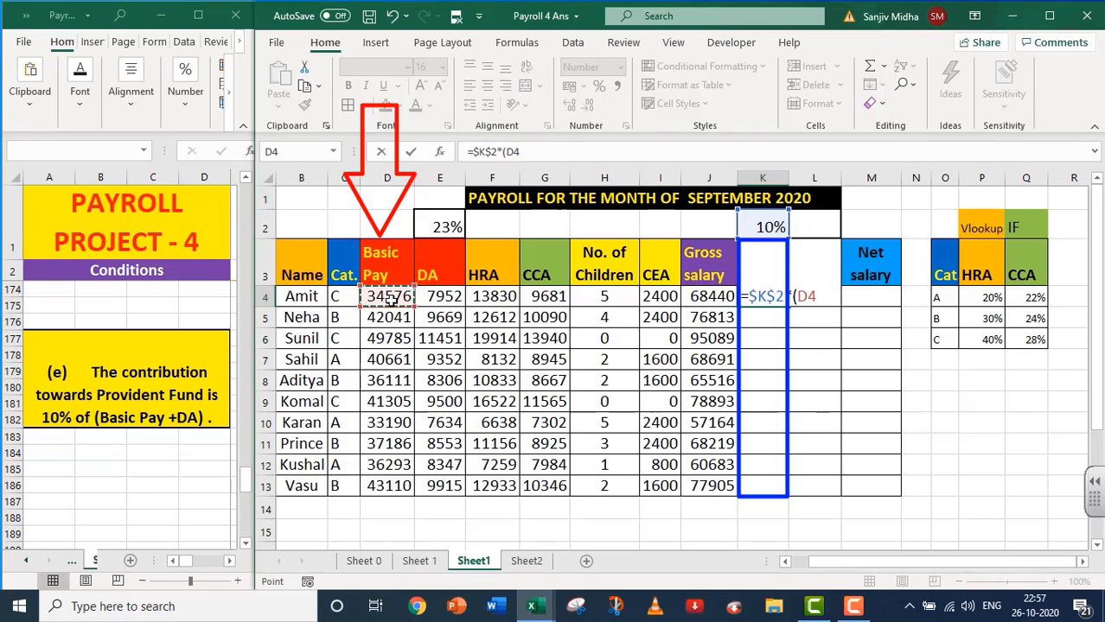
pyautogui.write('+')
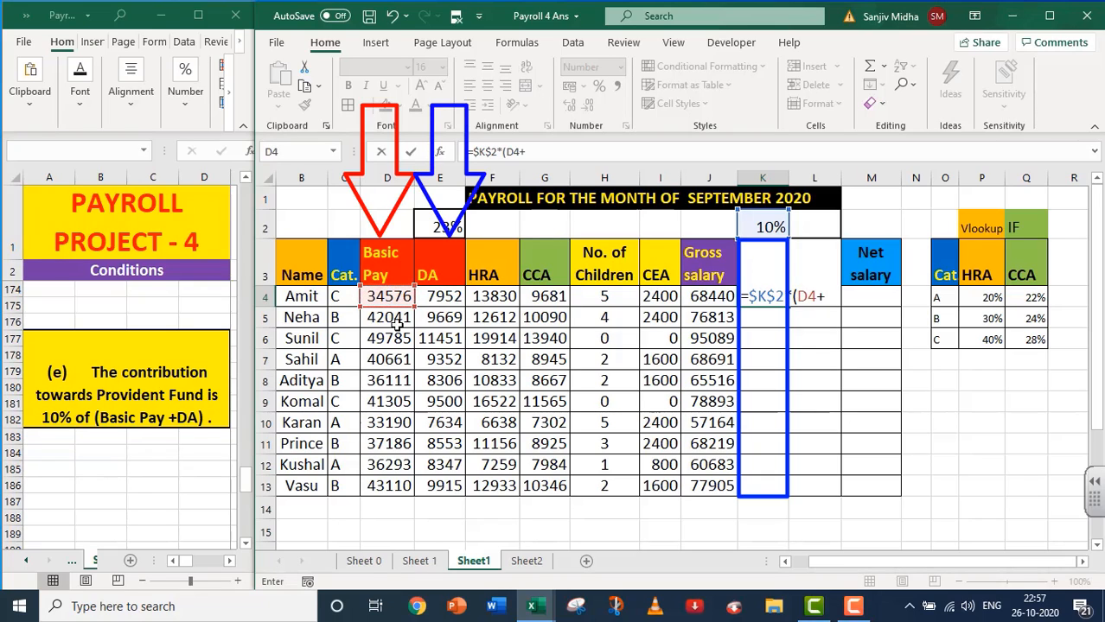
pyautogui.click(427, 297)
pyautogui.write(')')
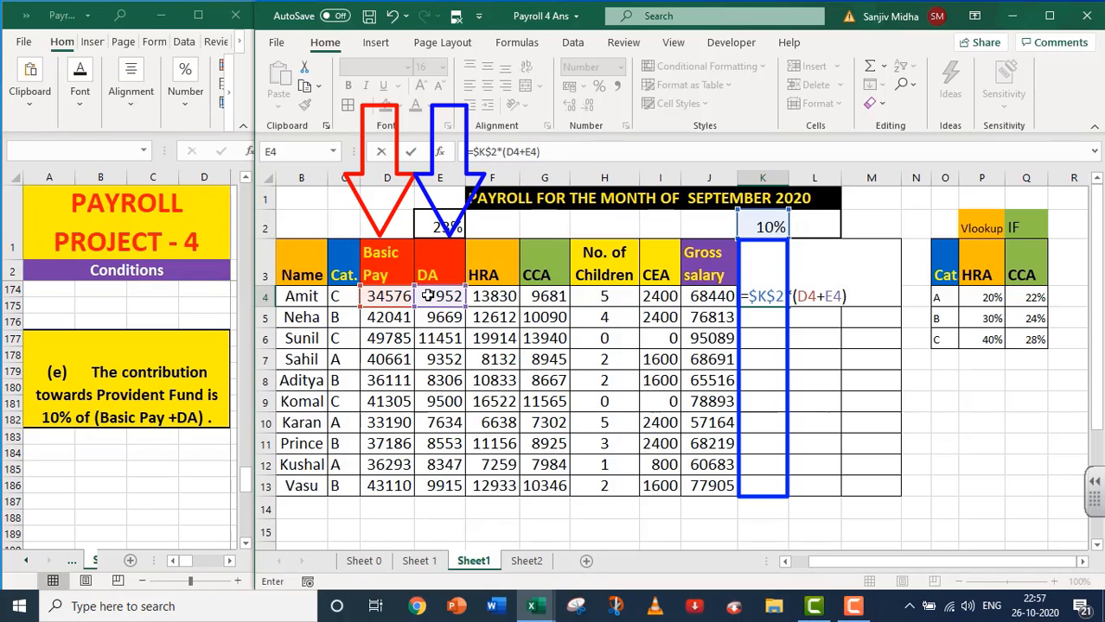
pyautogui.press('Return')
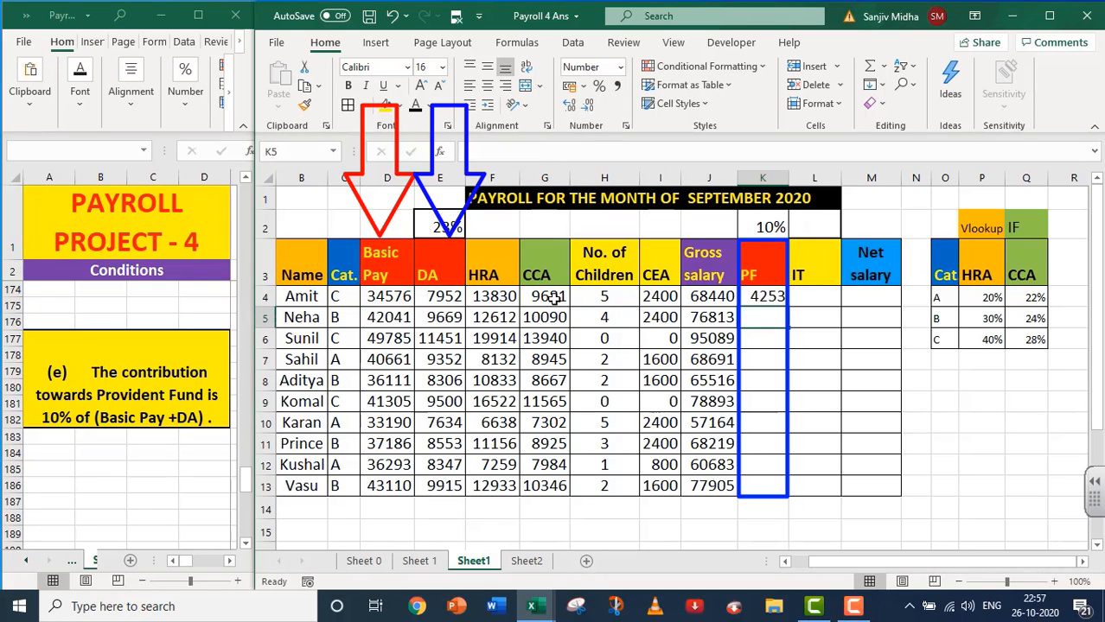
pyautogui.click(773, 299)
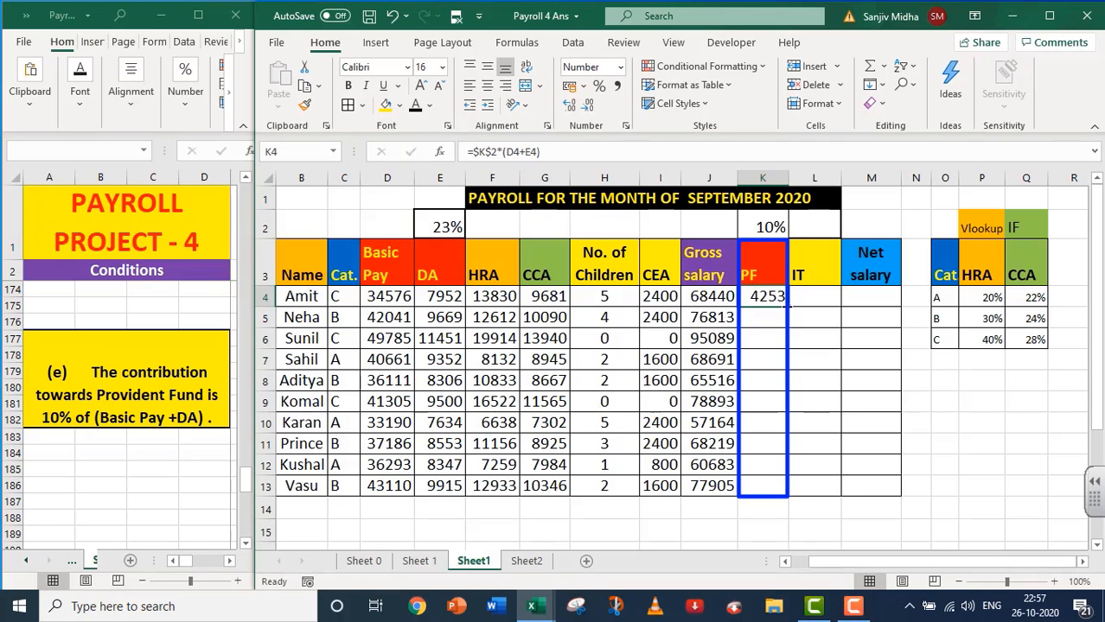
pyautogui.moveTo(787, 304); pyautogui.dragTo(790, 489)
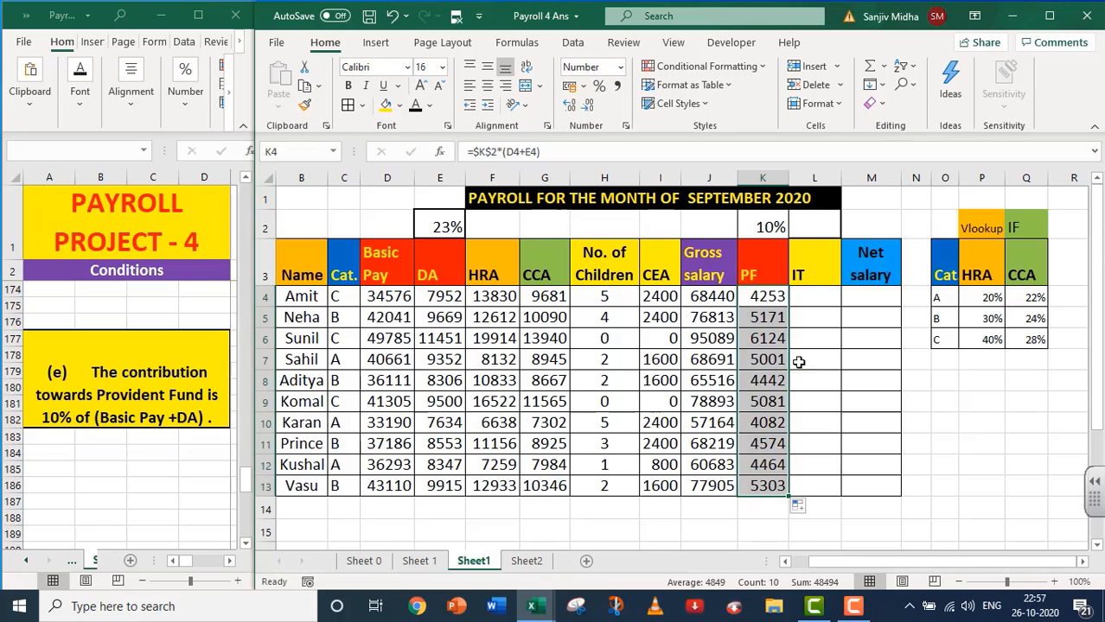
# Step: Show condition (f) in the conditions workbook and apply the black font colour to the income tax rate in L2
pyautogui.click(243, 542)
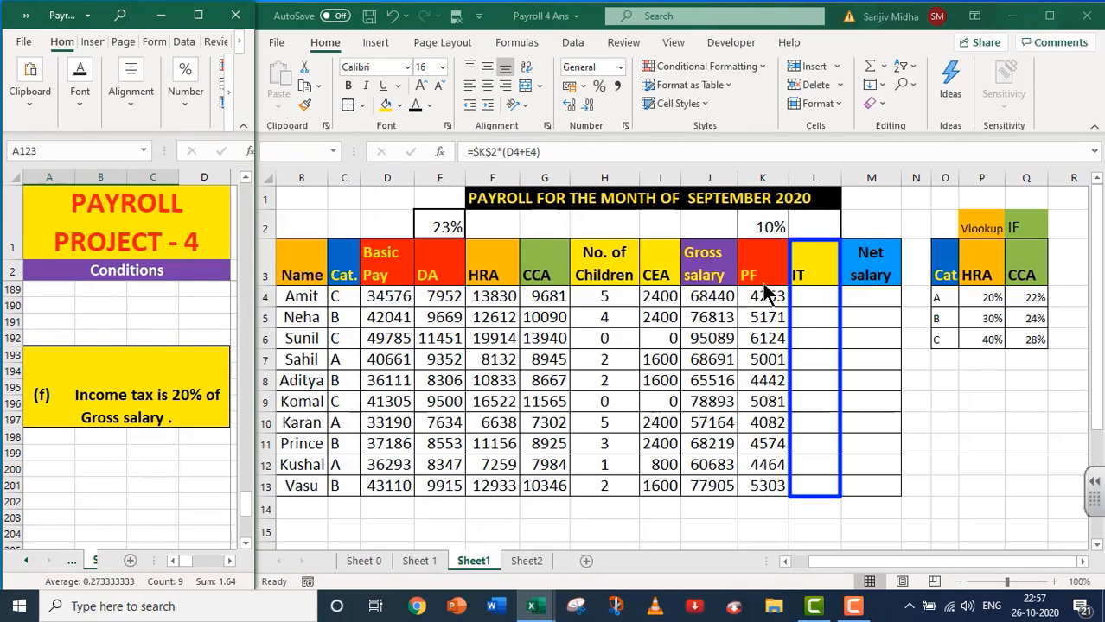
pyautogui.click(805, 223)
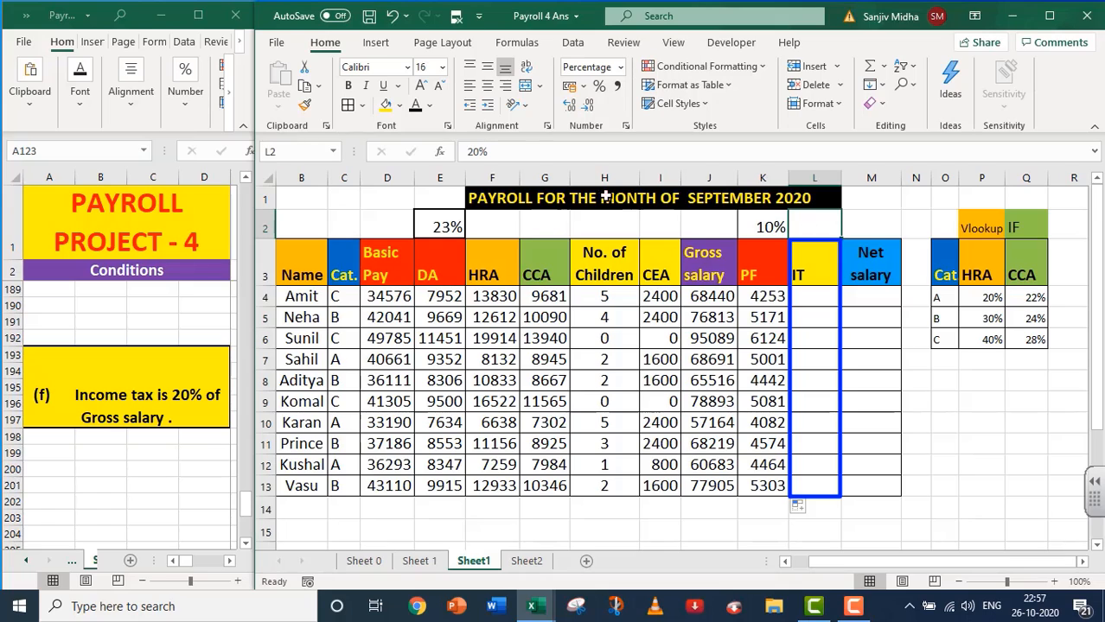
pyautogui.click(415, 107)
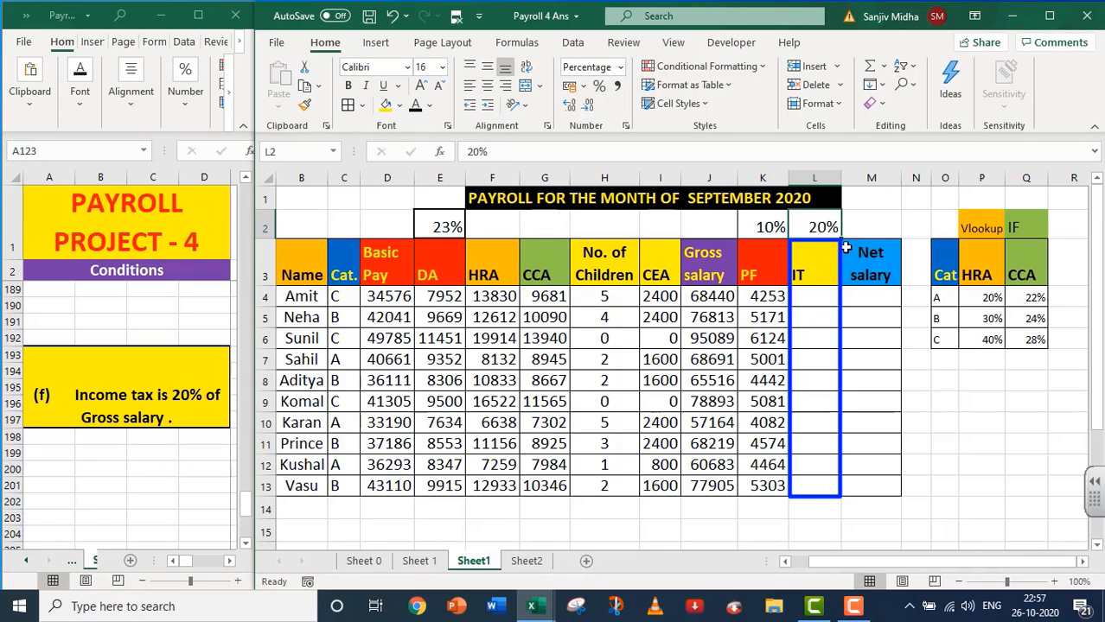
# Step: Enter the income tax formula =$L$2*J4 in L4 with an absolute reference to the rate, and fill it down to L13
pyautogui.doubleClick(809, 296)
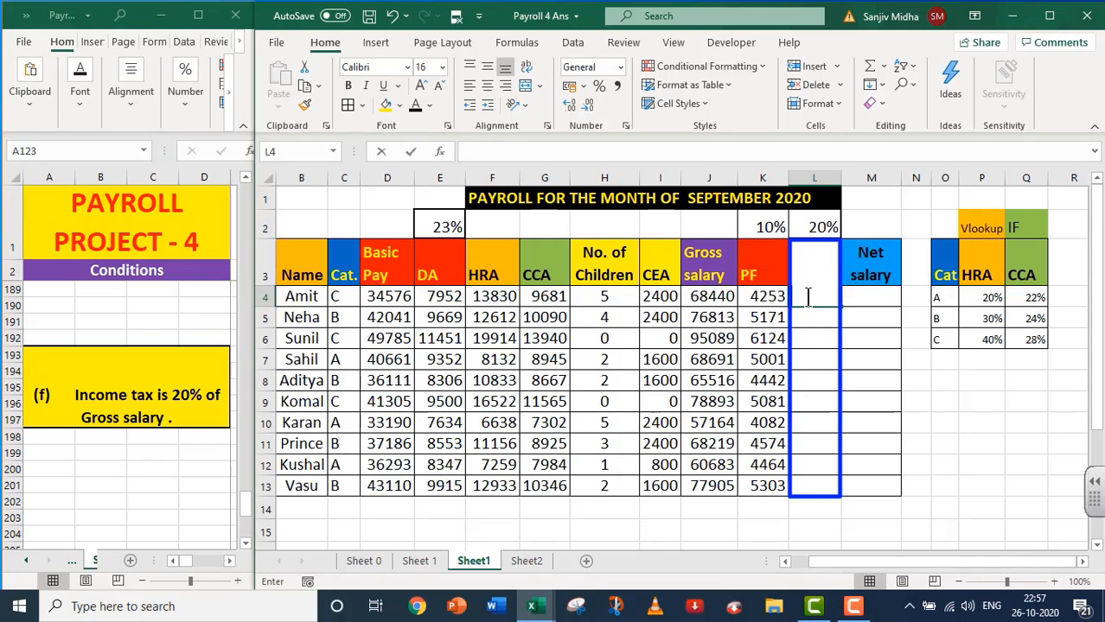
pyautogui.write('=')
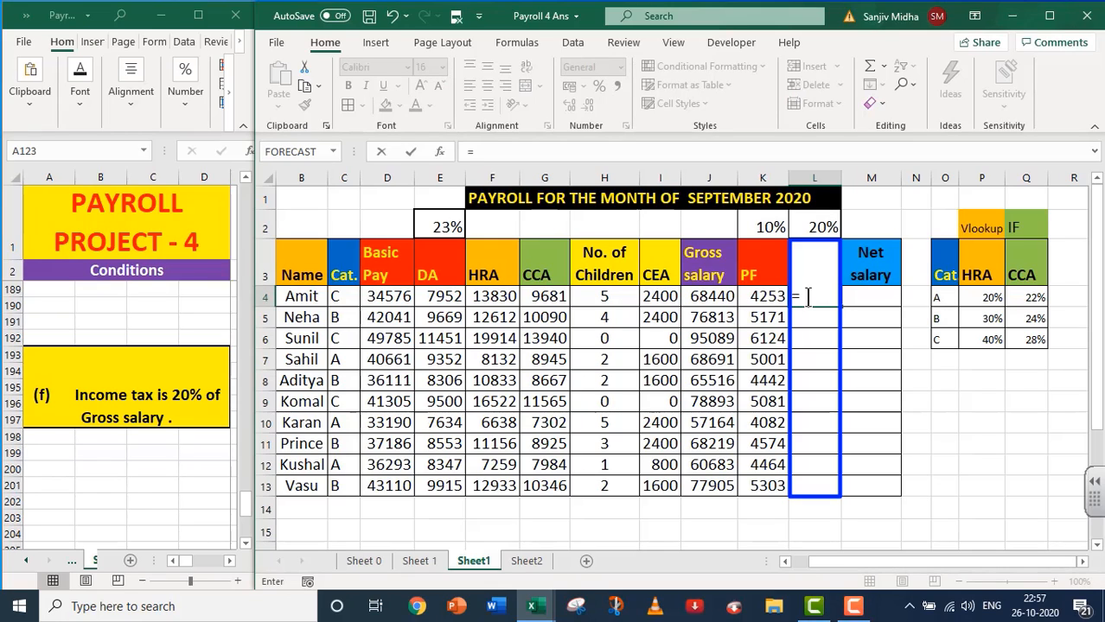
pyautogui.click(817, 226)
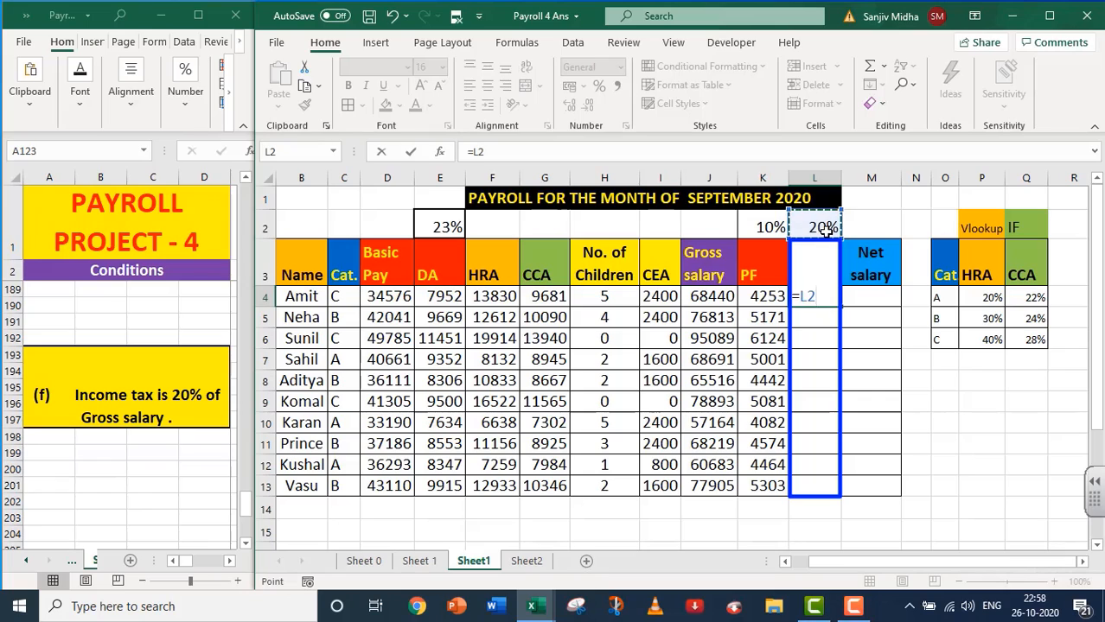
pyautogui.press('F4')
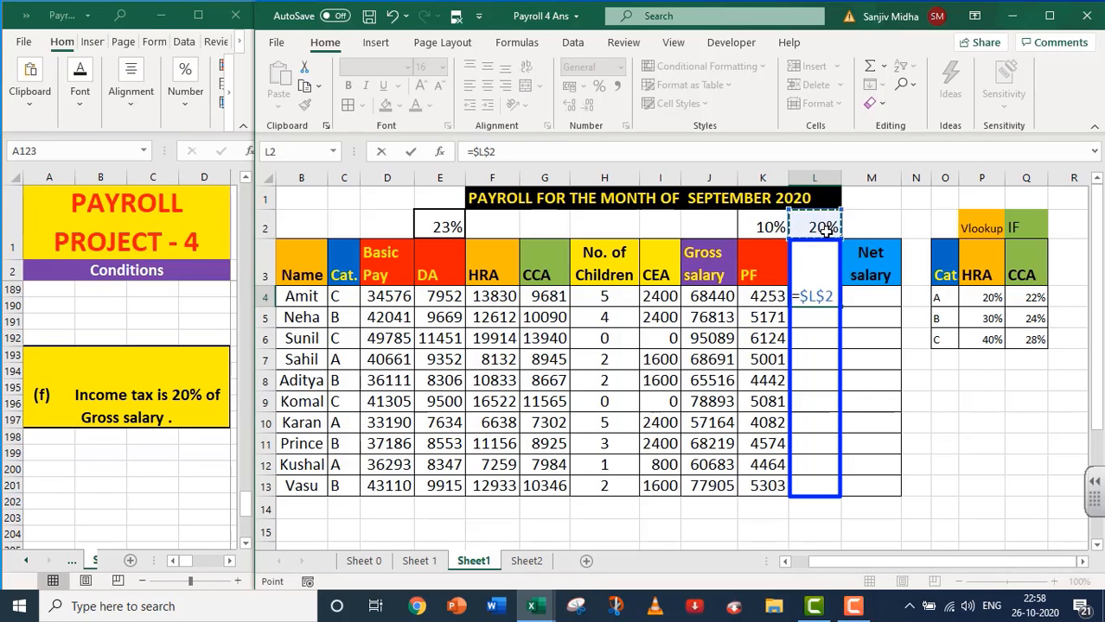
pyautogui.write('*')
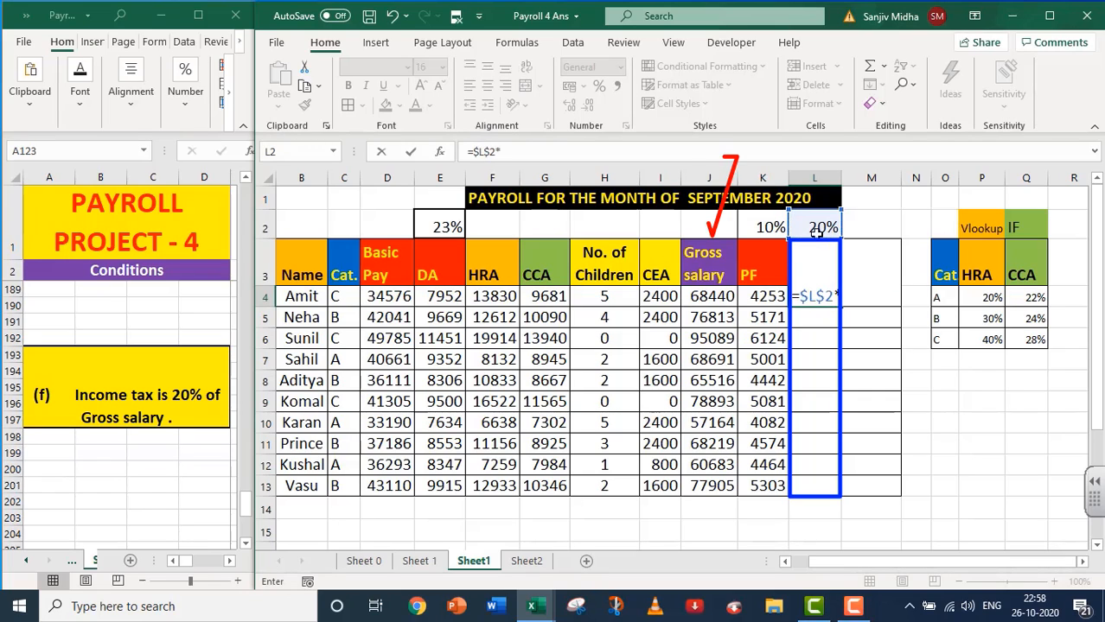
pyautogui.click(709, 301)
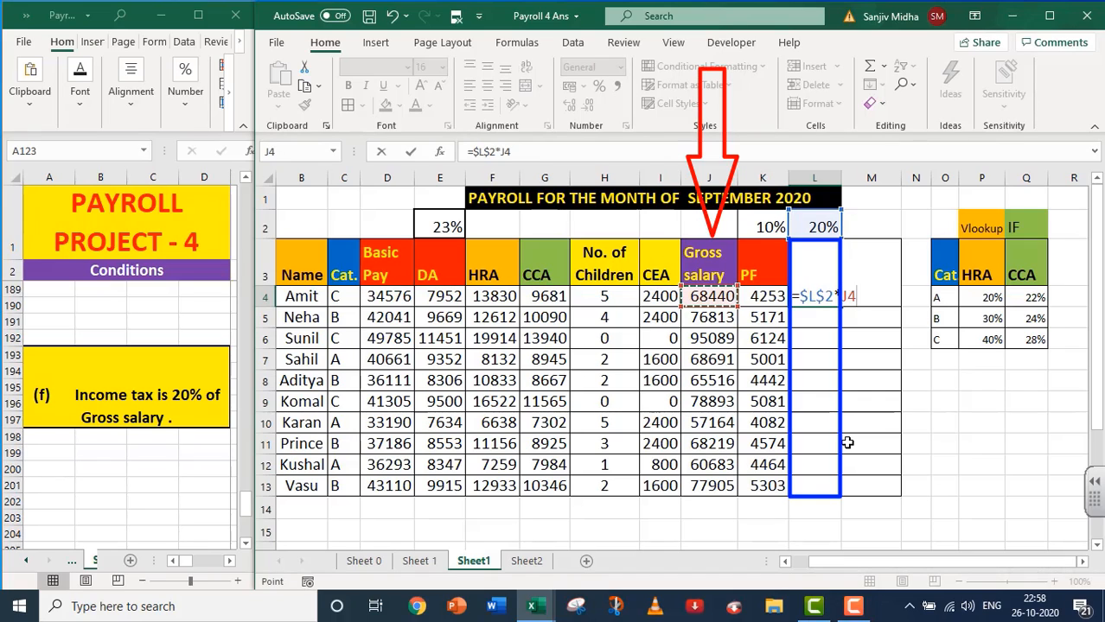
pyautogui.press('Return')
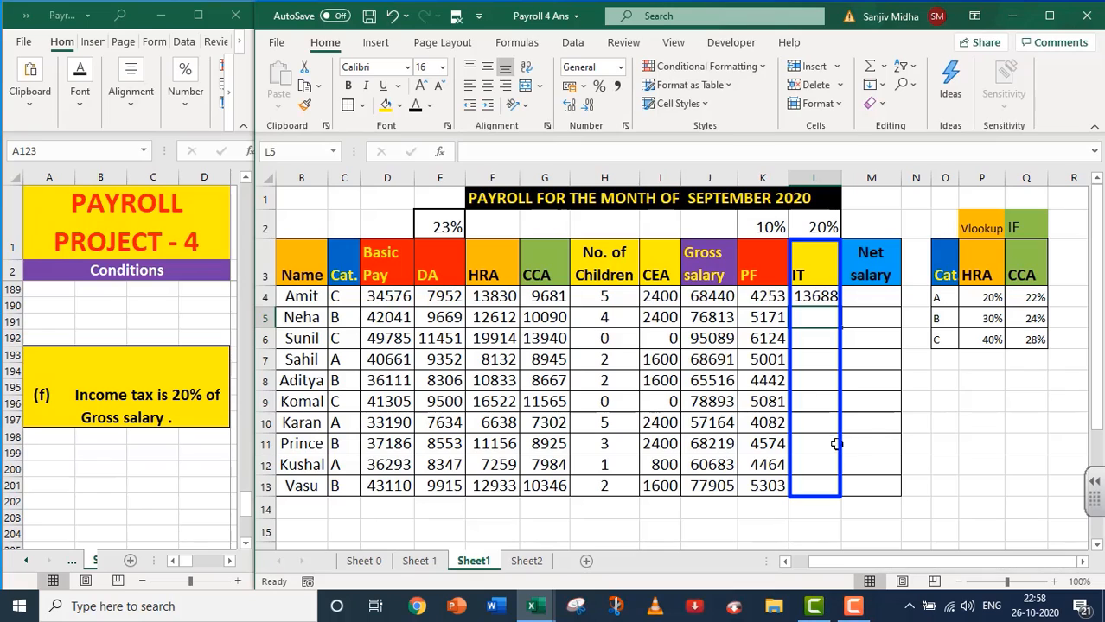
pyautogui.click(816, 296)
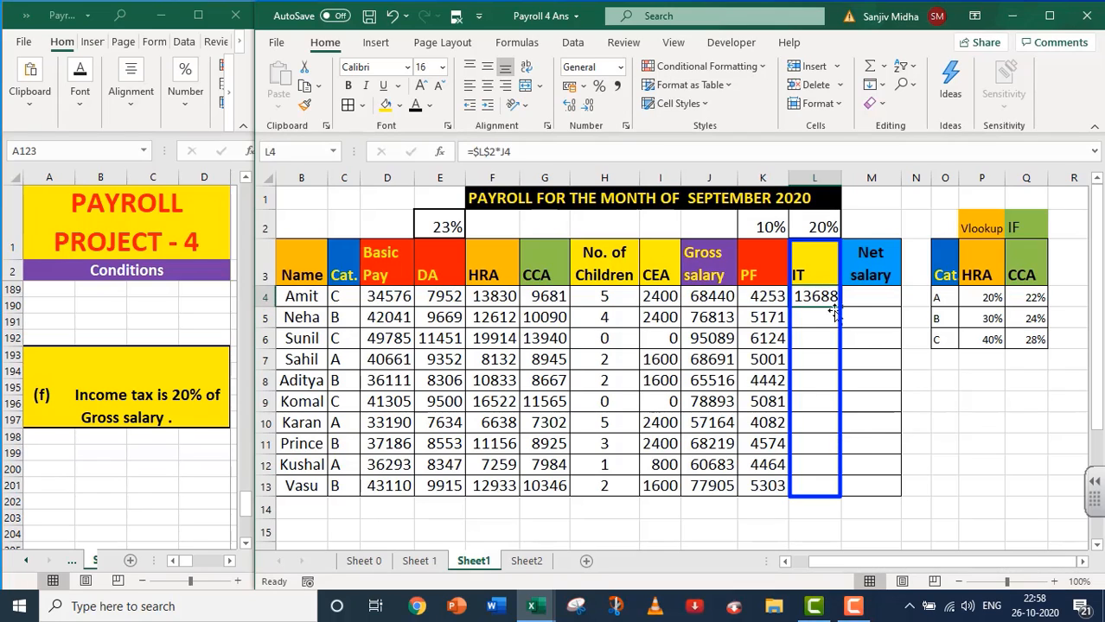
pyautogui.moveTo(839, 302); pyautogui.dragTo(835, 486)
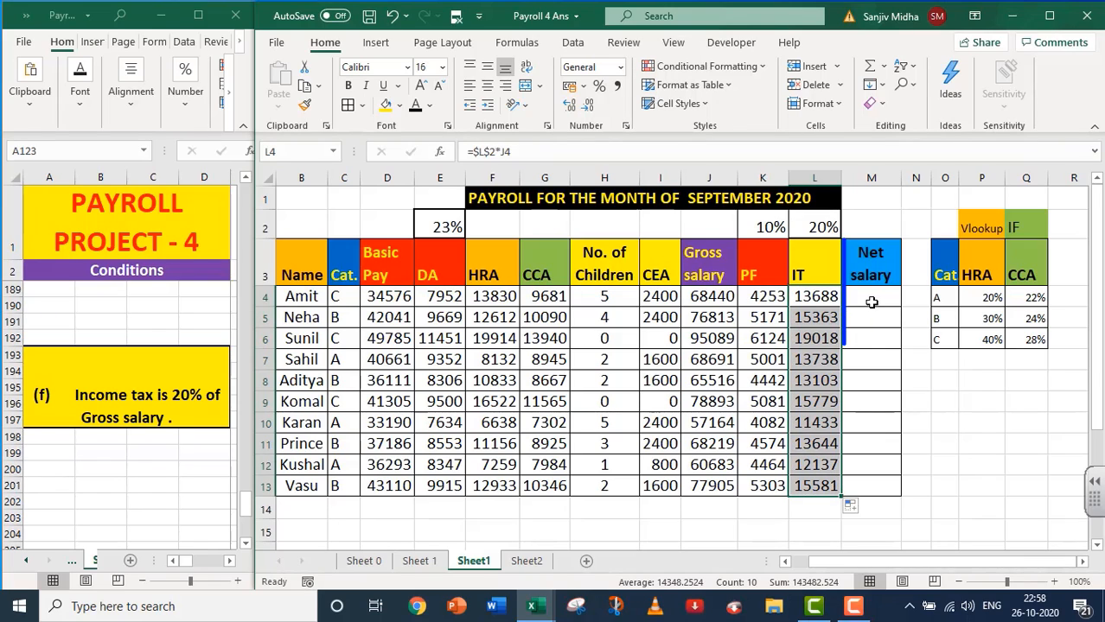
# Step: Show the net salary condition in the conditions workbook, enter =J4-K4-L4 in M4 and fill it down to M13
pyautogui.click(246, 545)
pyautogui.click(246, 544)
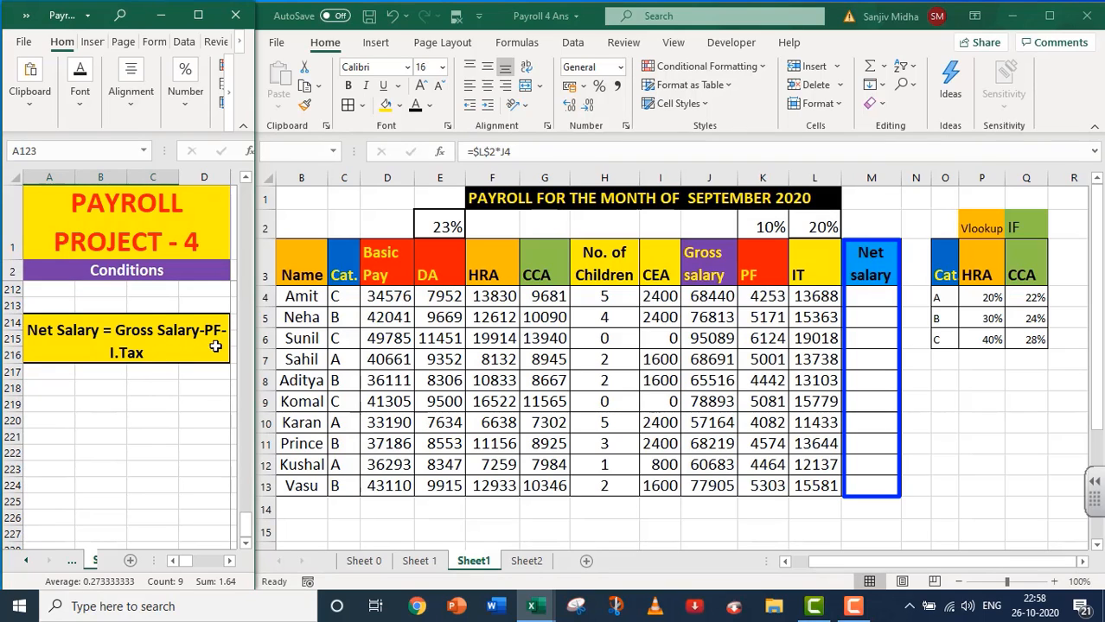
pyautogui.click(854, 295)
pyautogui.doubleClick(854, 295)
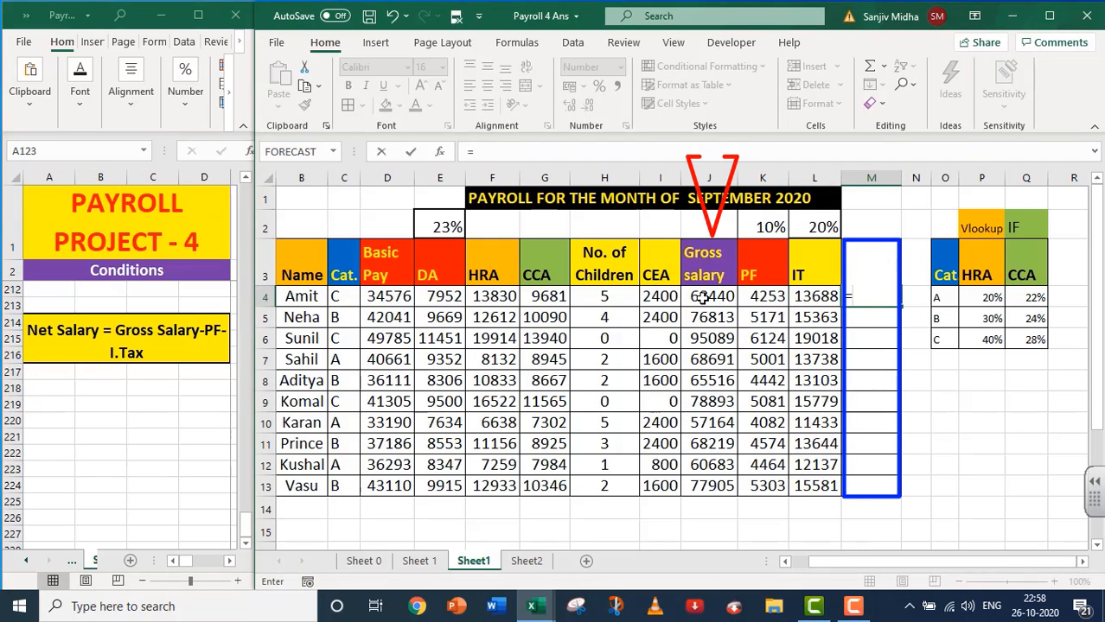
pyautogui.click(703, 296)
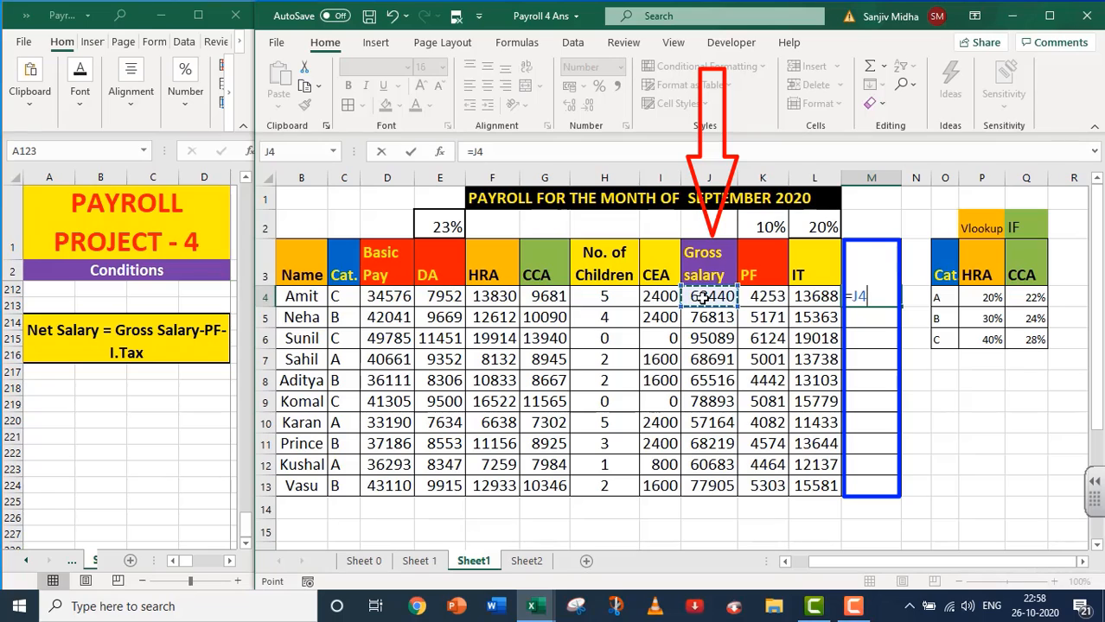
pyautogui.write('-')
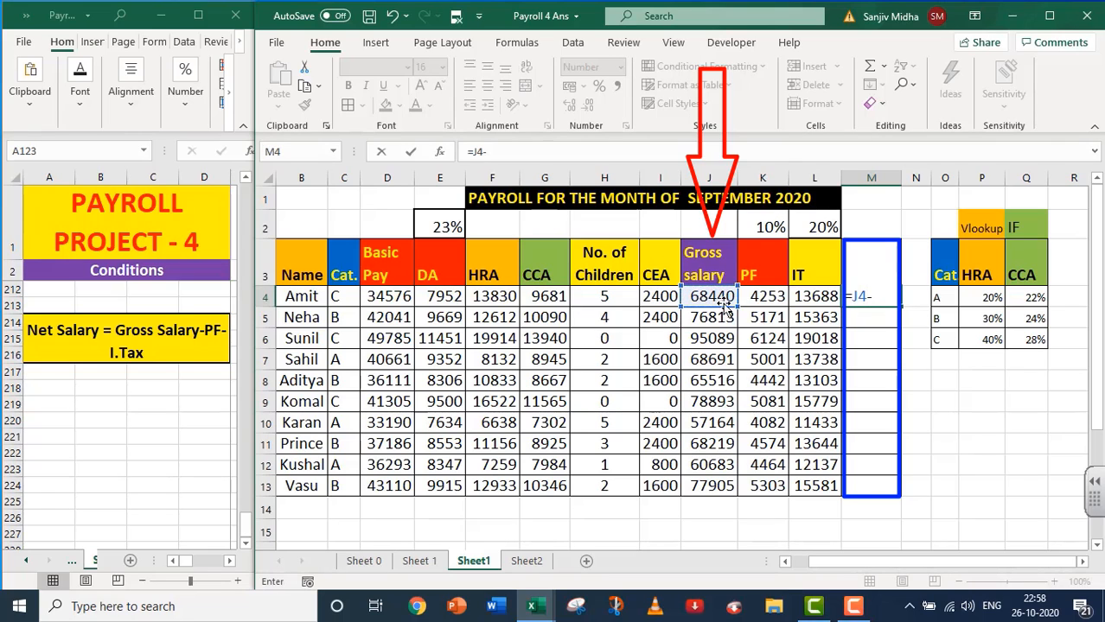
pyautogui.click(766, 296)
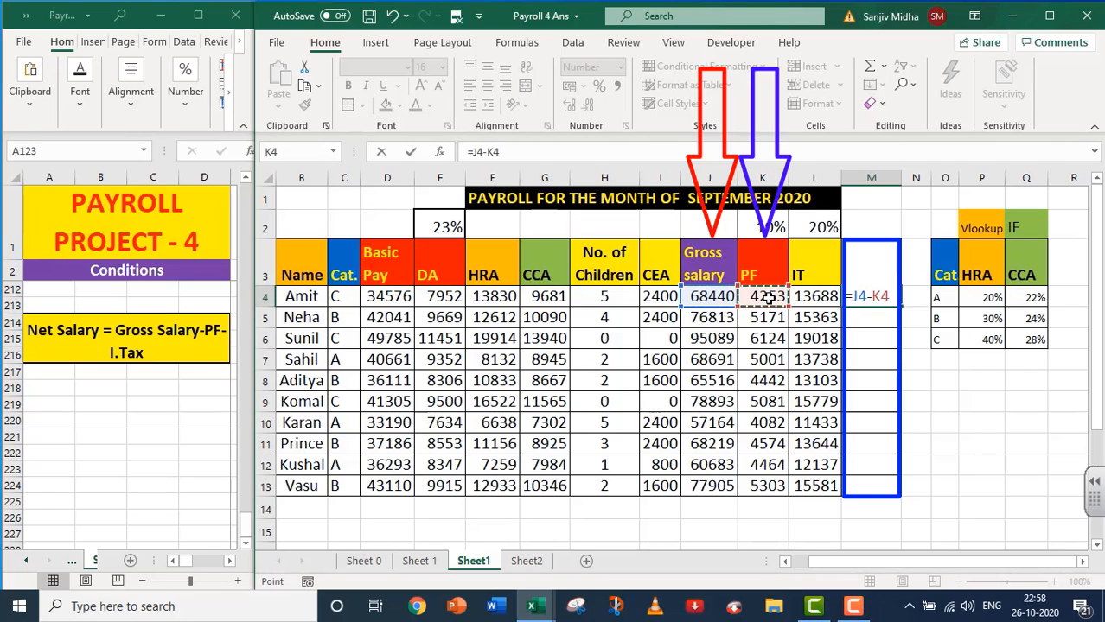
pyautogui.write('-')
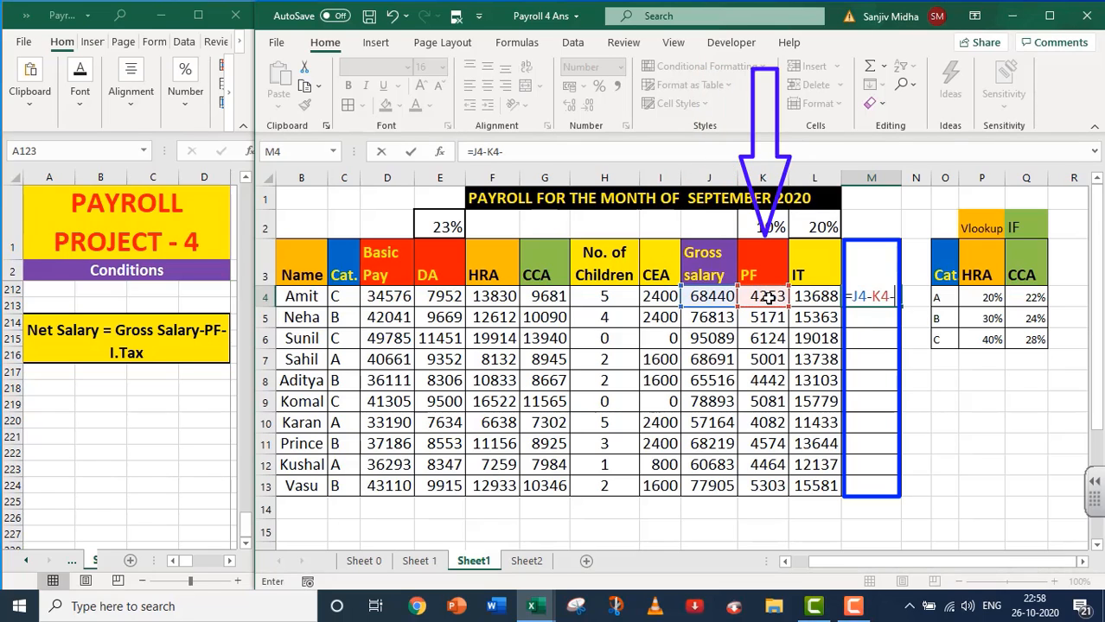
pyautogui.click(805, 296)
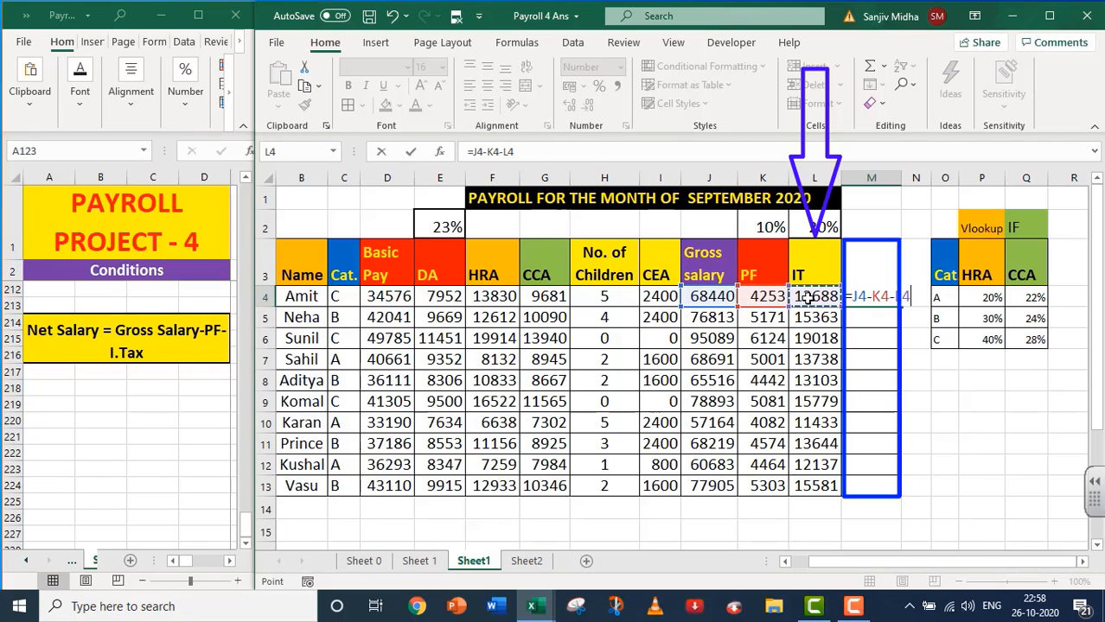
pyautogui.press('Return')
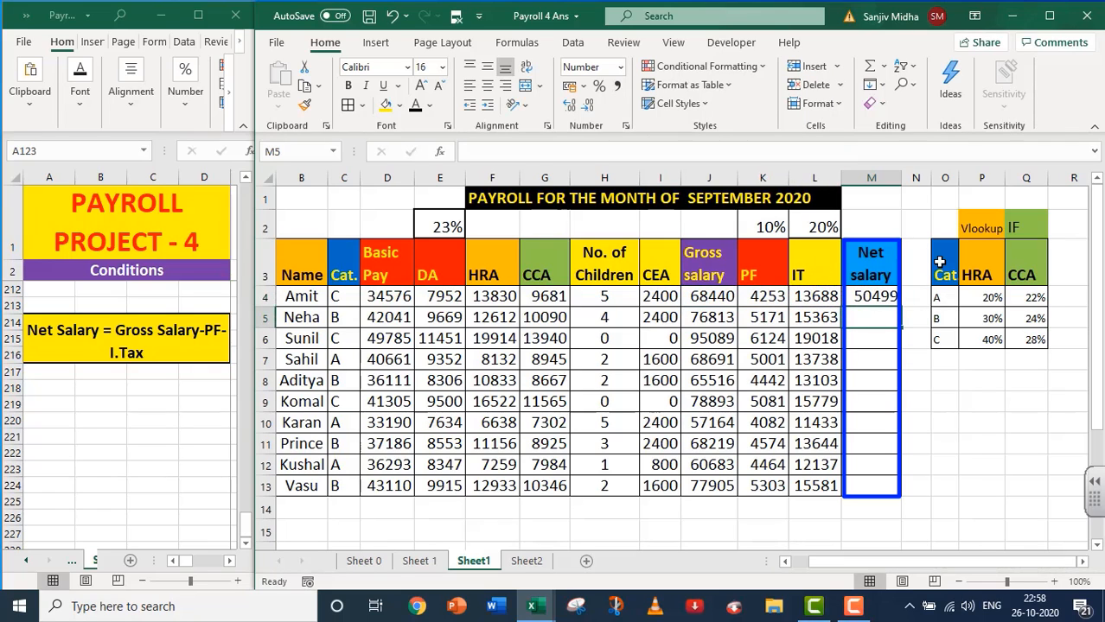
pyautogui.click(878, 297)
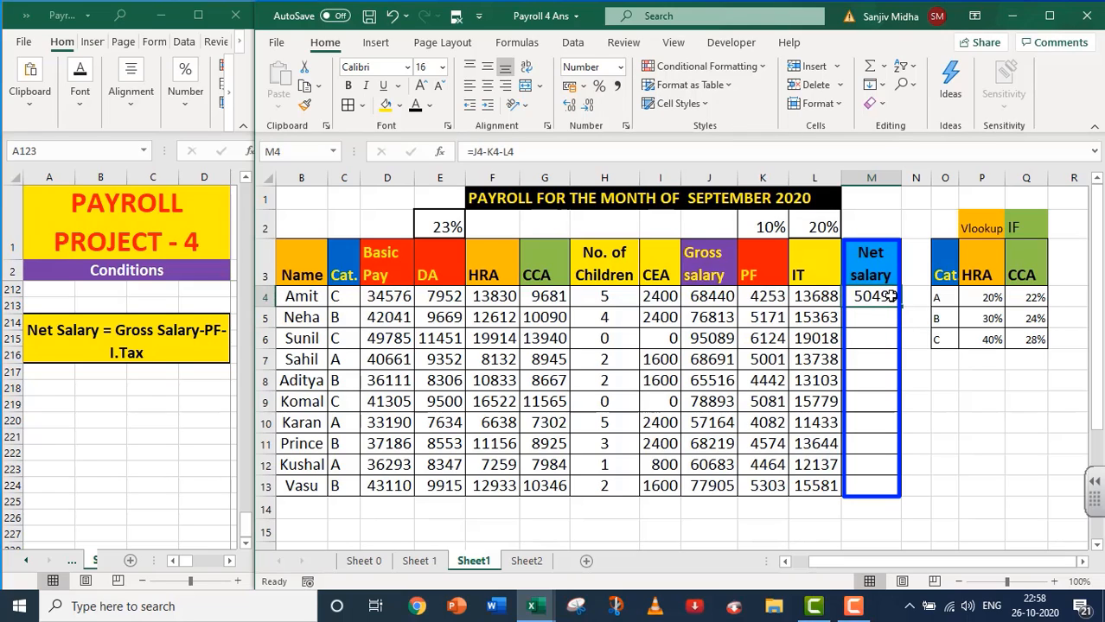
pyautogui.moveTo(901, 305); pyautogui.dragTo(908, 492)
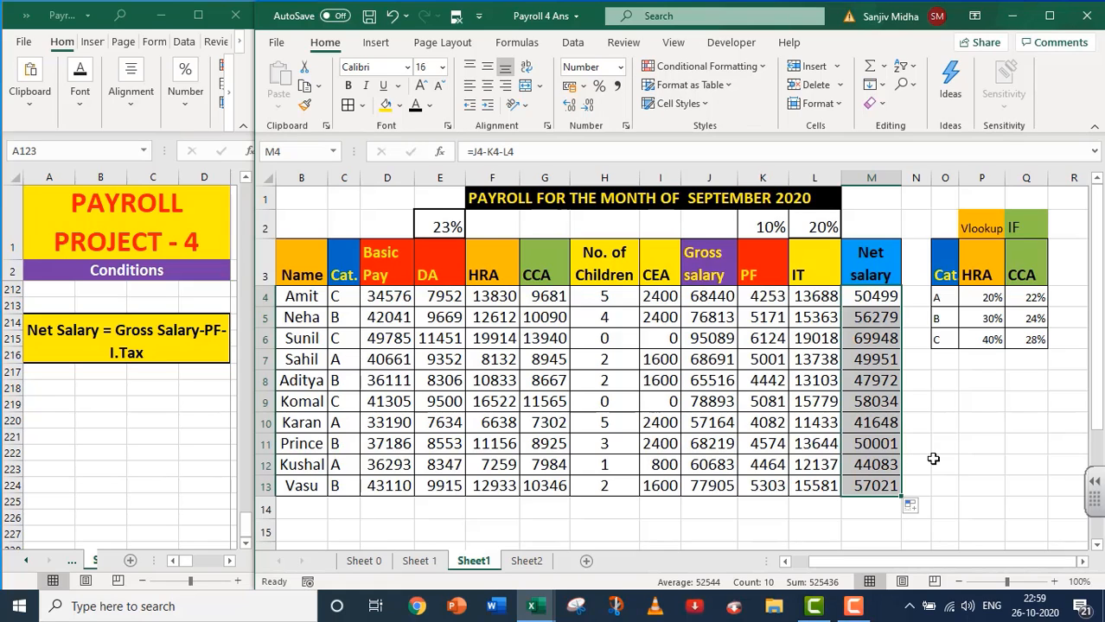
# Step: Apply the black font colour to the formula lists in B18:G23 and K18:N23 to reveal their text
pyautogui.scroll(-3, 933, 459)
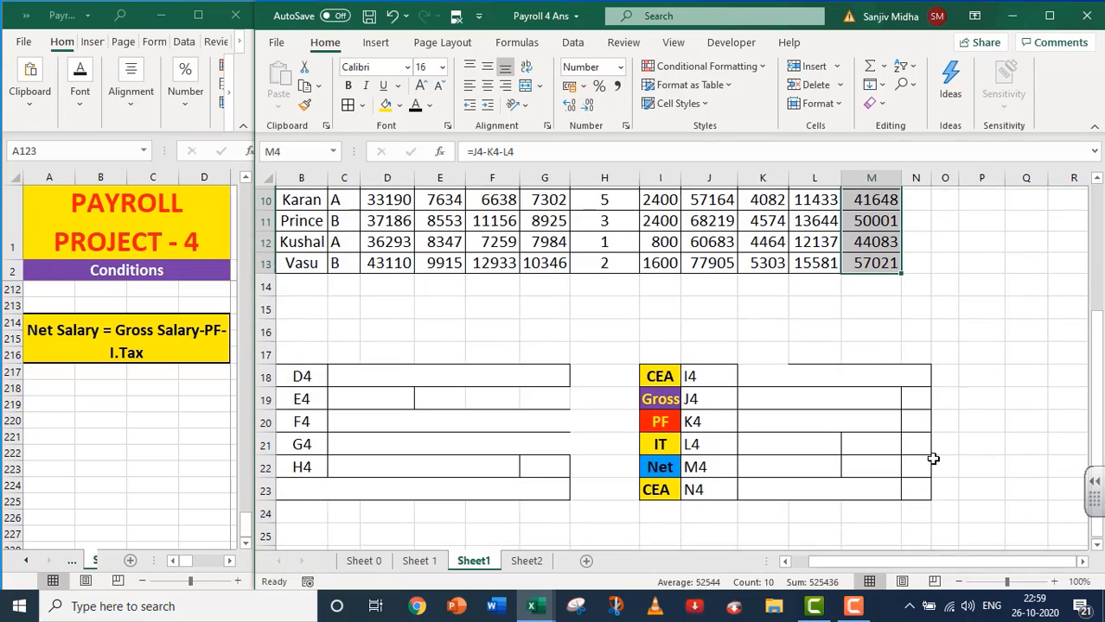
pyautogui.click(488, 524)
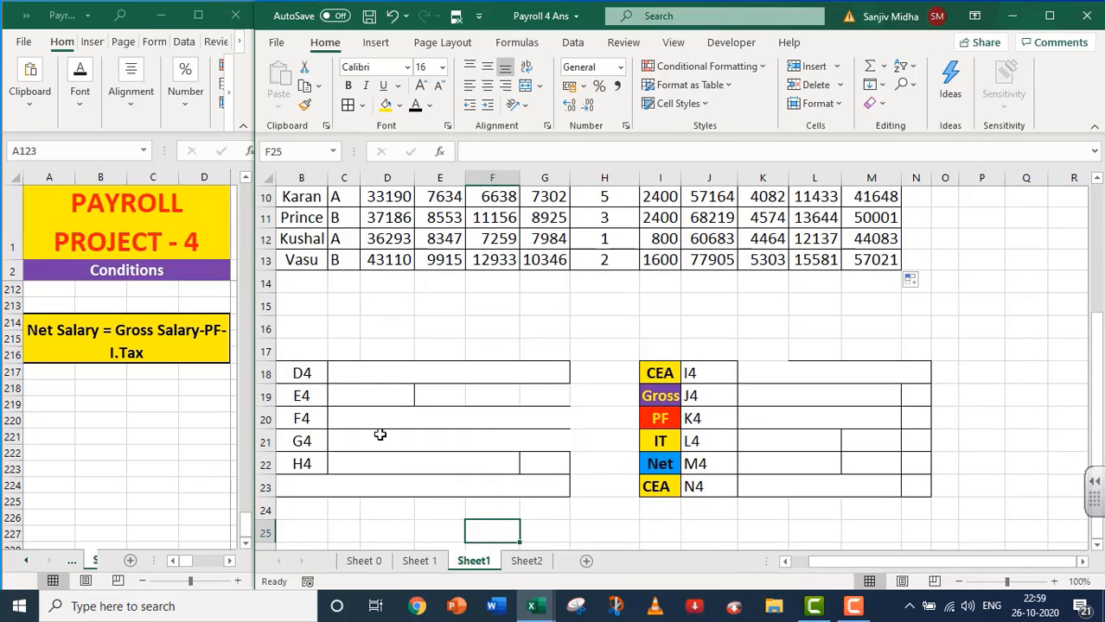
pyautogui.moveTo(348, 369)
pyautogui.mouseDown()
pyautogui.moveTo(481, 395)
pyautogui.moveTo(561, 443)
pyautogui.moveTo(553, 488)
pyautogui.mouseUp()
pyautogui.click(414, 107)
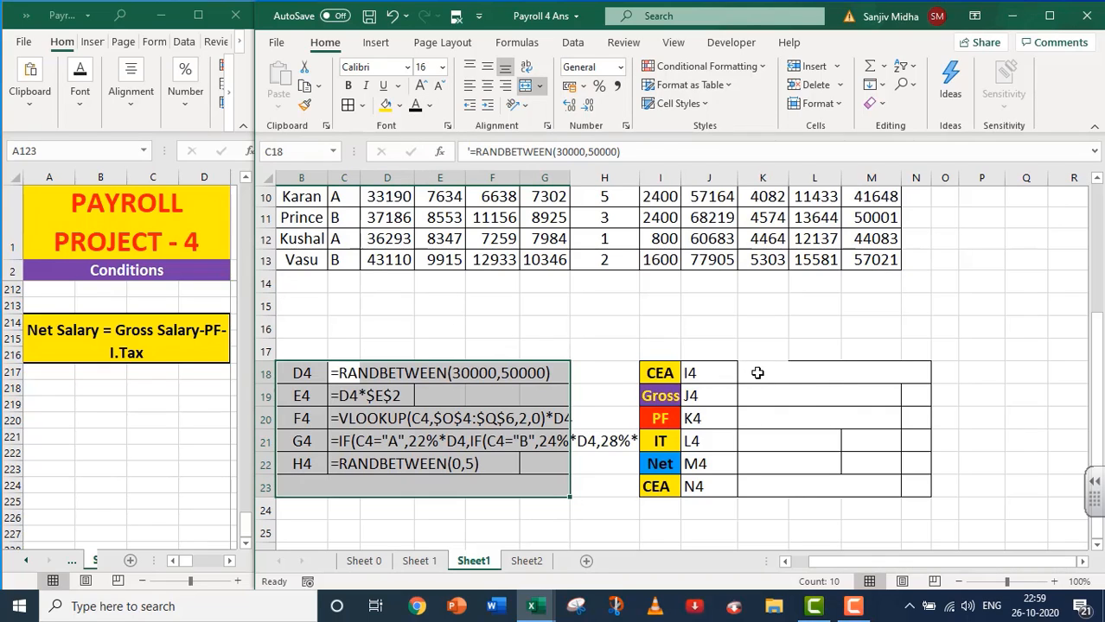
pyautogui.moveTo(754, 376); pyautogui.dragTo(834, 483)
pyautogui.moveTo(884, 485); pyautogui.dragTo(908, 484)
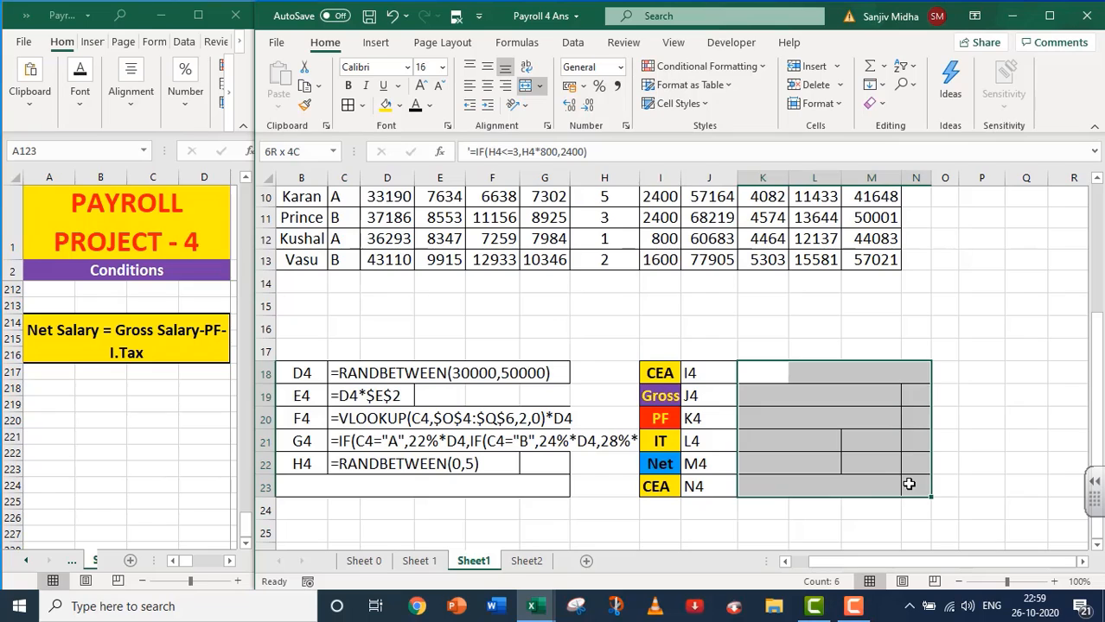
pyautogui.click(415, 109)
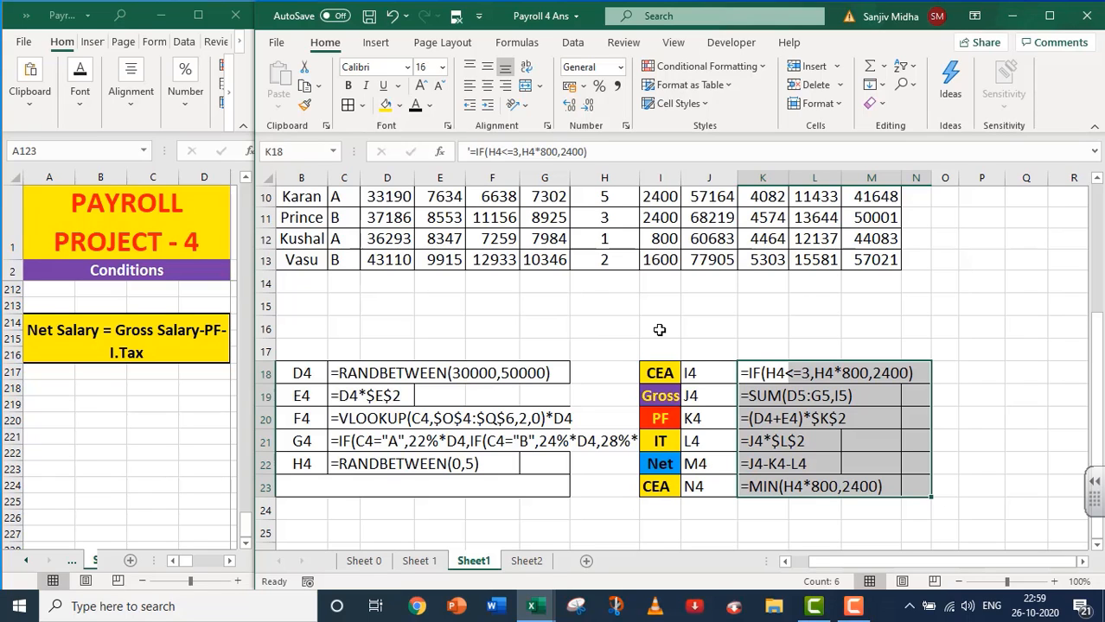
# Step: Widen column H to show the full CCA formula in row 21, and compare the formula lists with the payroll table
pyautogui.scroll(1, 659, 329)
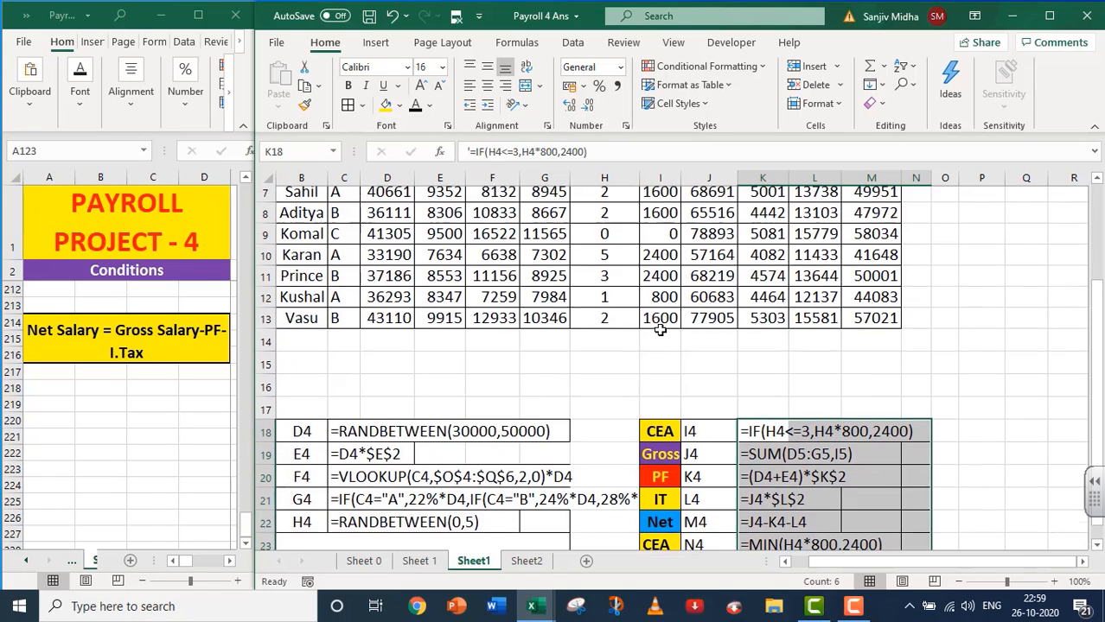
pyautogui.moveTo(820, 562); pyautogui.dragTo(795, 562)
pyautogui.scroll(2, 508, 403)
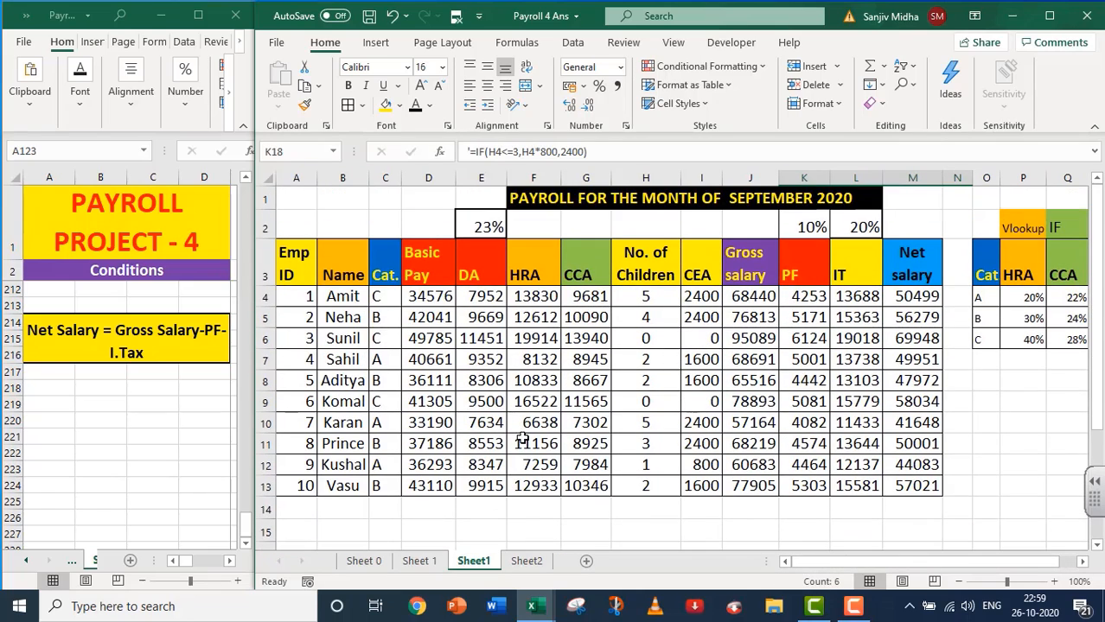
pyautogui.scroll(-1, 672, 428)
pyautogui.scroll(-2, 672, 428)
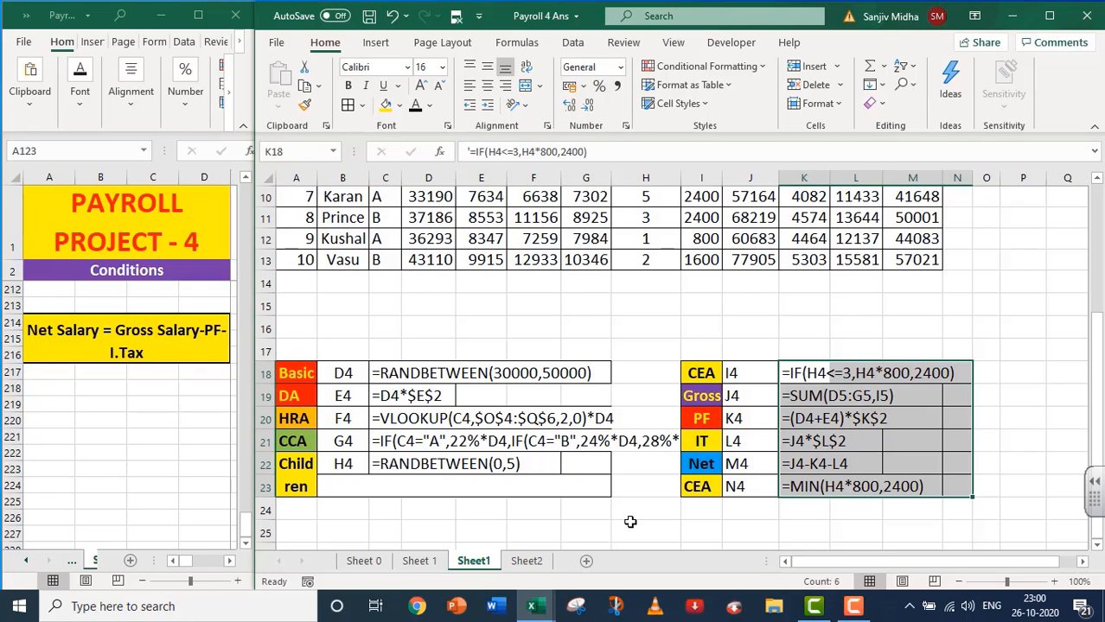
pyautogui.moveTo(681, 178); pyautogui.dragTo(721, 179)
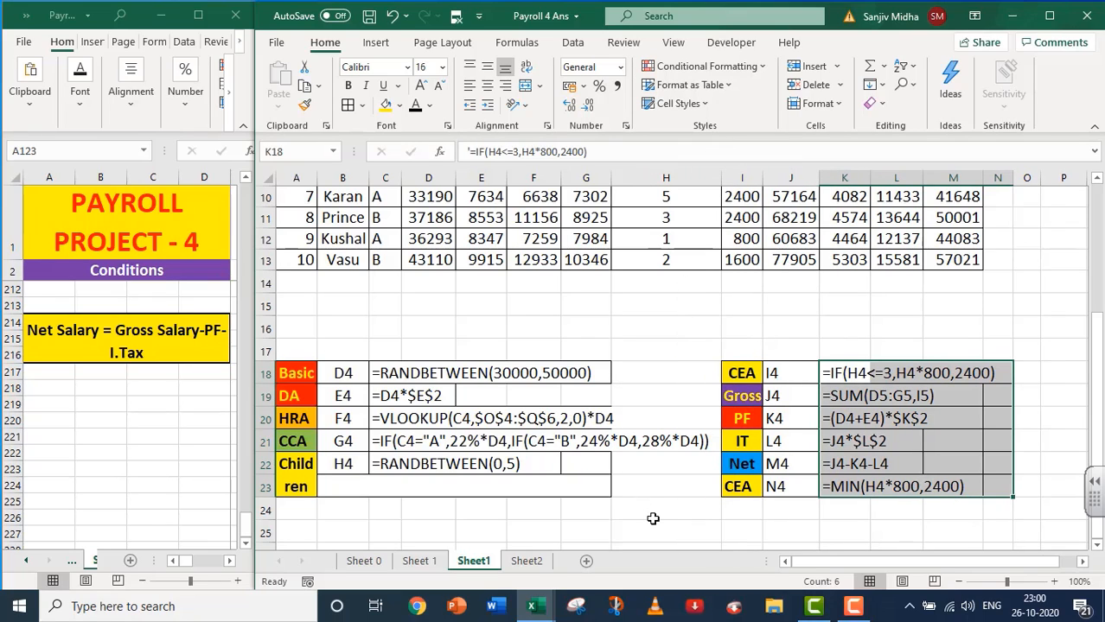
pyautogui.scroll(3, 650, 519)
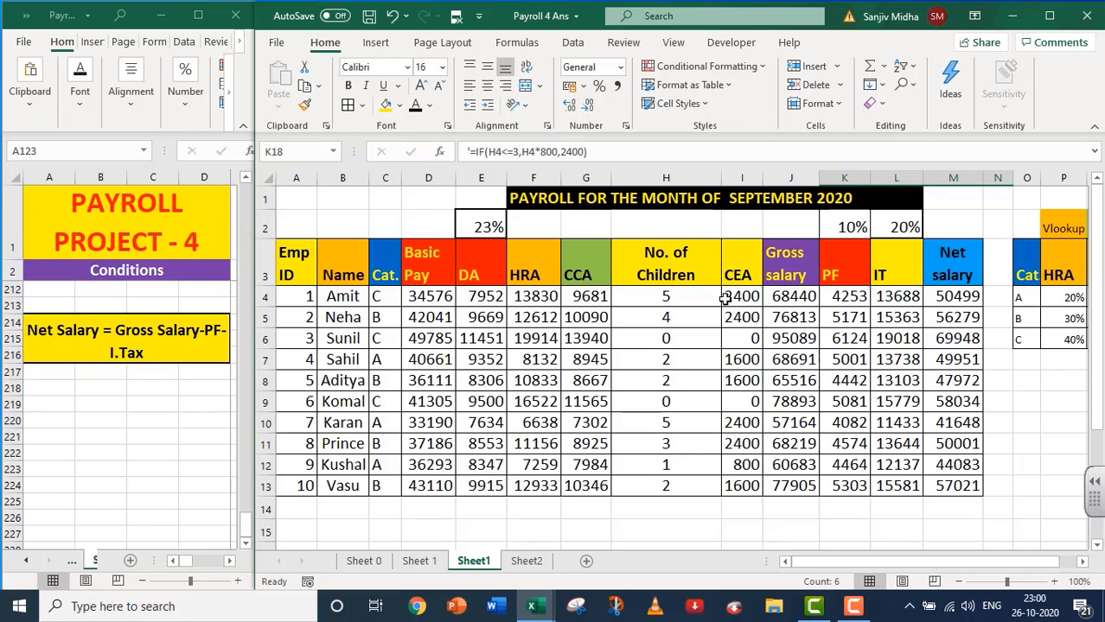
pyautogui.scroll(-3, 731, 299)
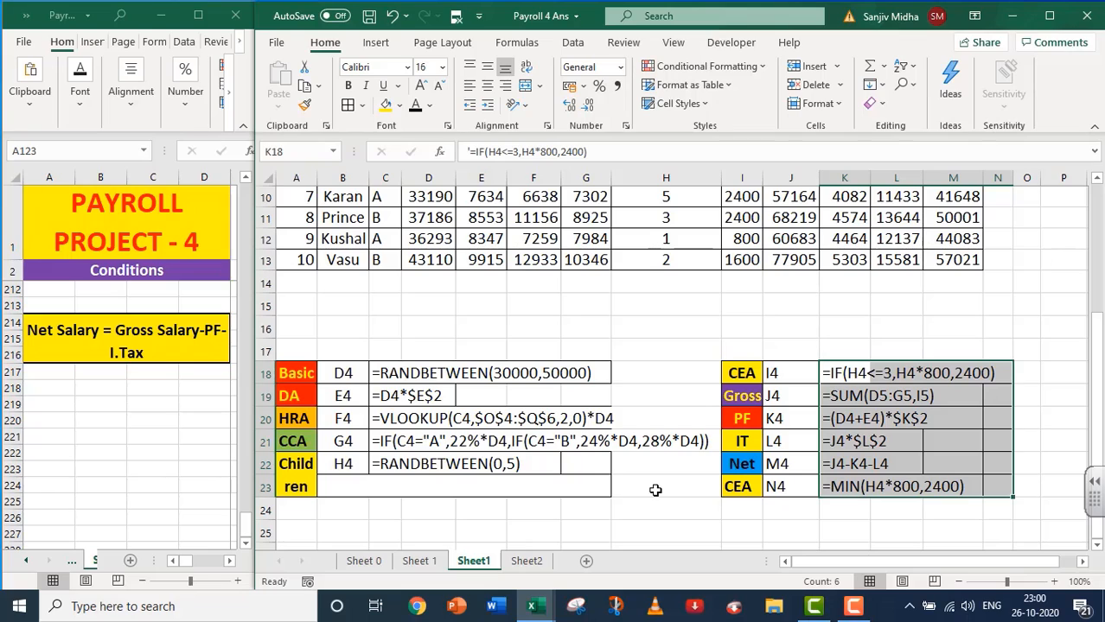
pyautogui.scroll(3, 656, 490)
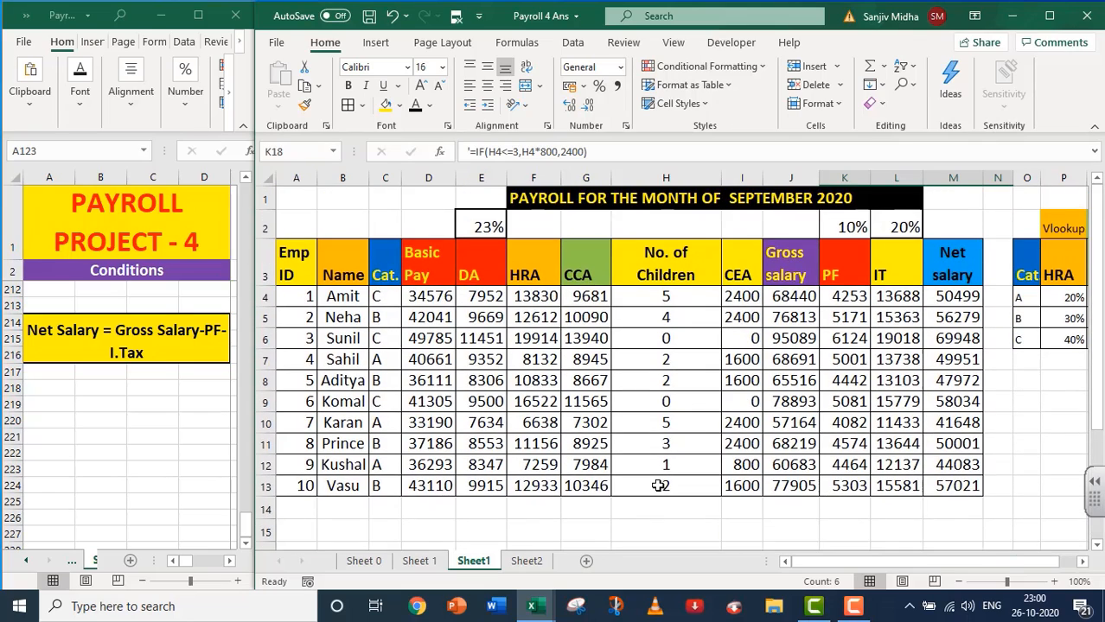